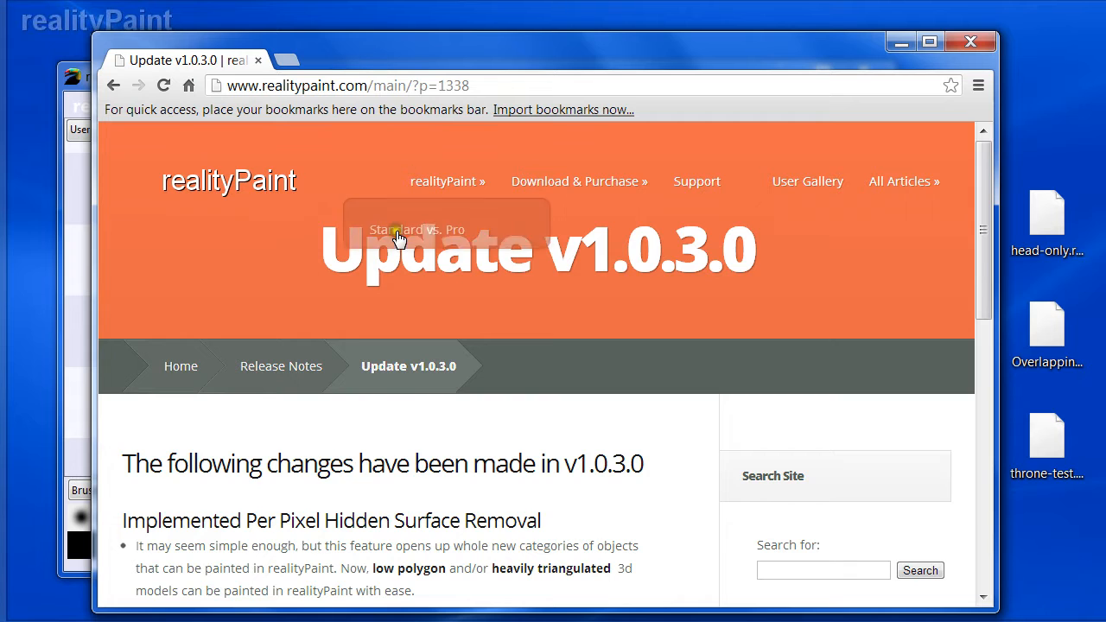
# - Scroll through the v1.0.3.0 release notes page and minimize the browser
pyautogui.scroll(-4, 390, 257)
pyautogui.scroll(1, 371, 340)
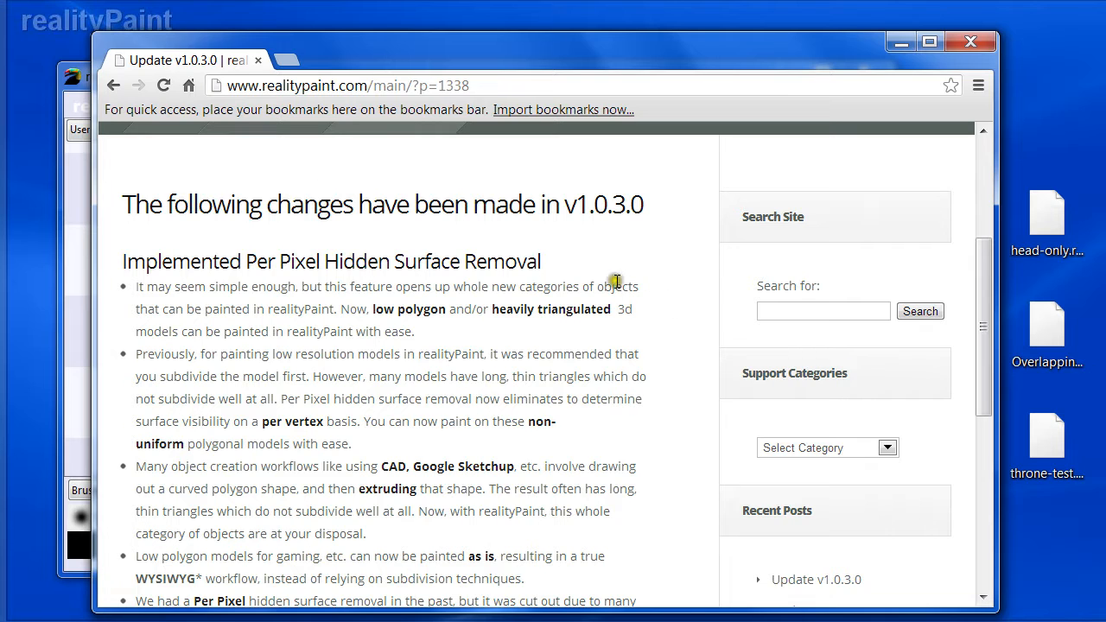
pyautogui.click(896, 43)
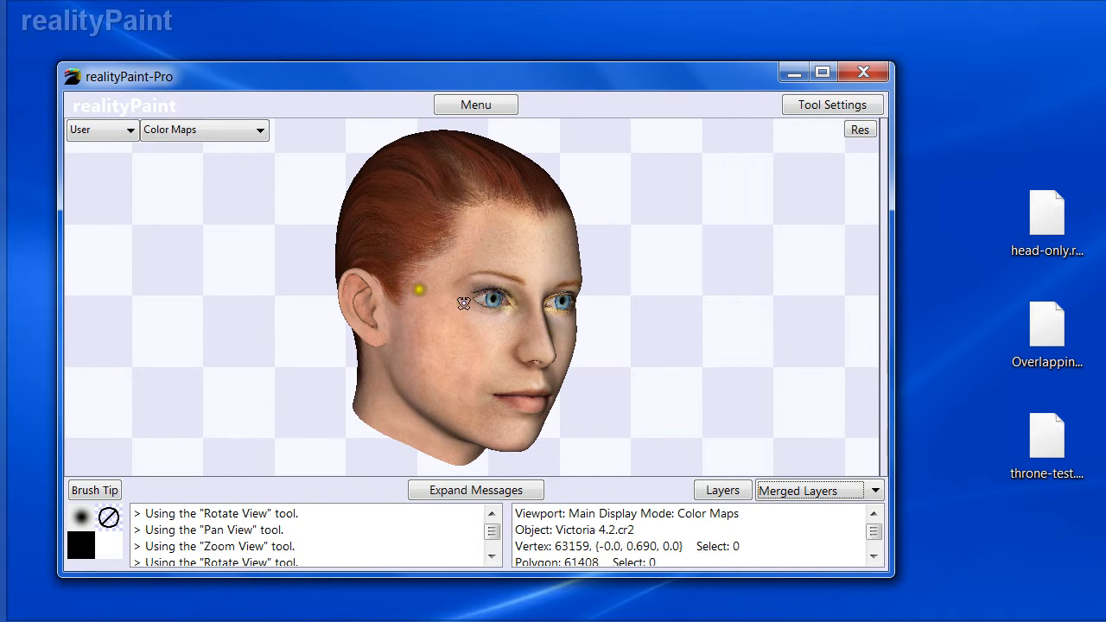
# - Examine the head model from several angles and zoom levels
pyautogui.moveTo(358, 305); pyautogui.dragTo(407, 317, button='middle')
pyautogui.moveTo(647, 347); pyautogui.dragTo(614, 353, button='middle')
pyautogui.moveTo(541, 303); pyautogui.dragTo(470, 300, button='middle')
pyautogui.moveTo(490, 352); pyautogui.dragTo(567, 272, button='middle')
pyautogui.moveTo(389, 326); pyautogui.dragTo(487, 316, button='middle')
pyautogui.moveTo(487, 316); pyautogui.dragTo(326, 336)
pyautogui.moveTo(468, 241); pyautogui.dragTo(474, 296)
pyautogui.moveTo(520, 201); pyautogui.dragTo(438, 192)
pyautogui.moveTo(554, 255); pyautogui.dragTo(536, 217)
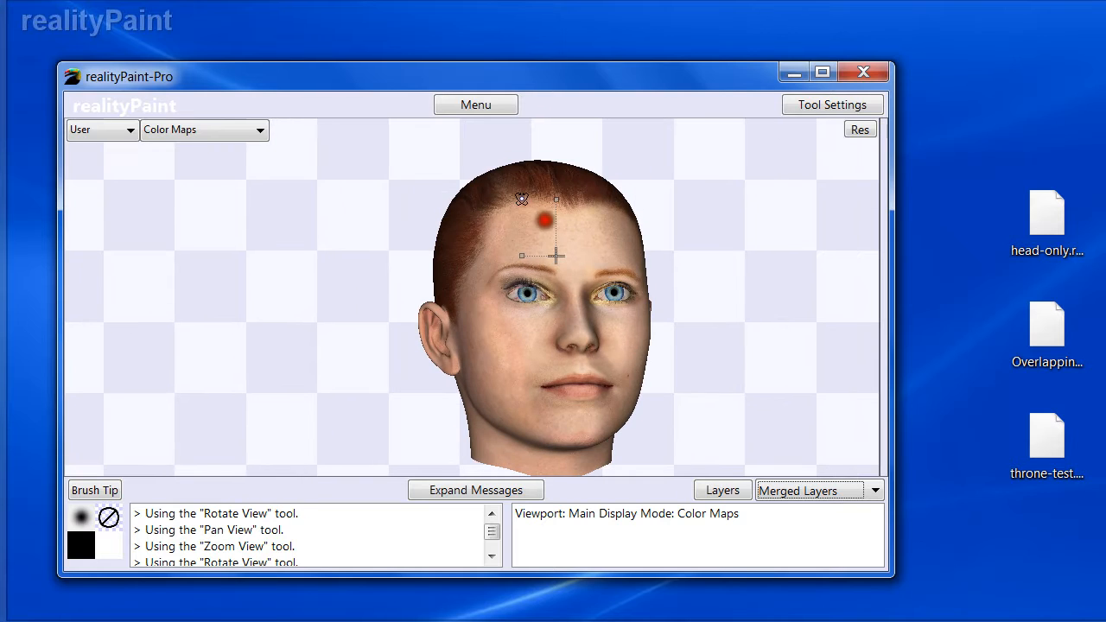
pyautogui.moveTo(538, 288); pyautogui.dragTo(554, 334)
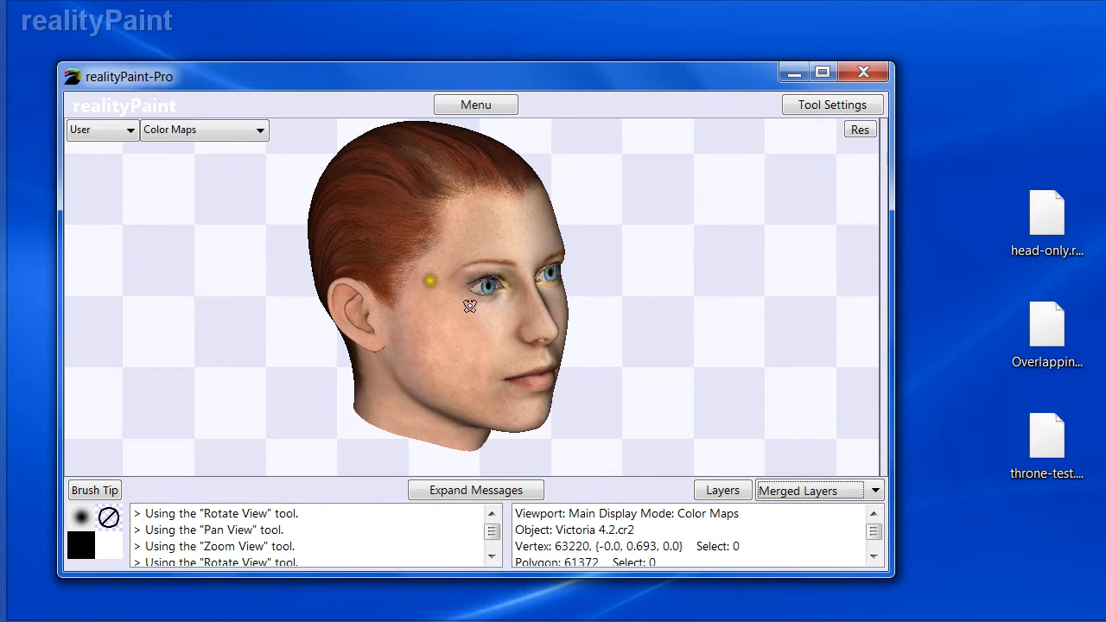
# - Select the Paint Brush and switch its hidden surface removal to Per Vertex
pyautogui.rightClick(591, 318)
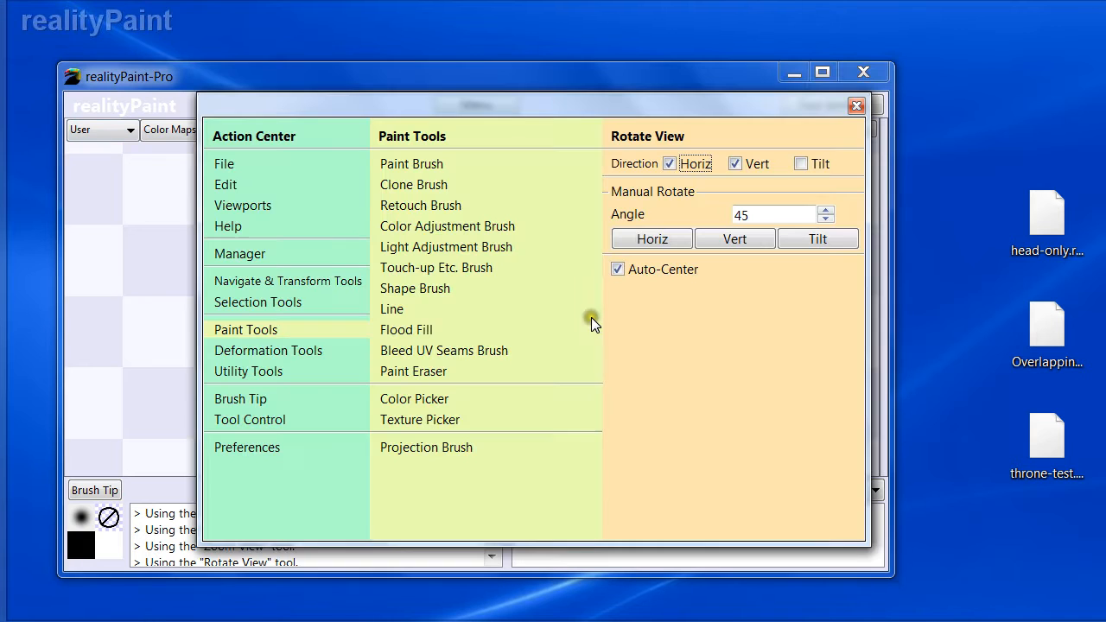
pyautogui.click(419, 165)
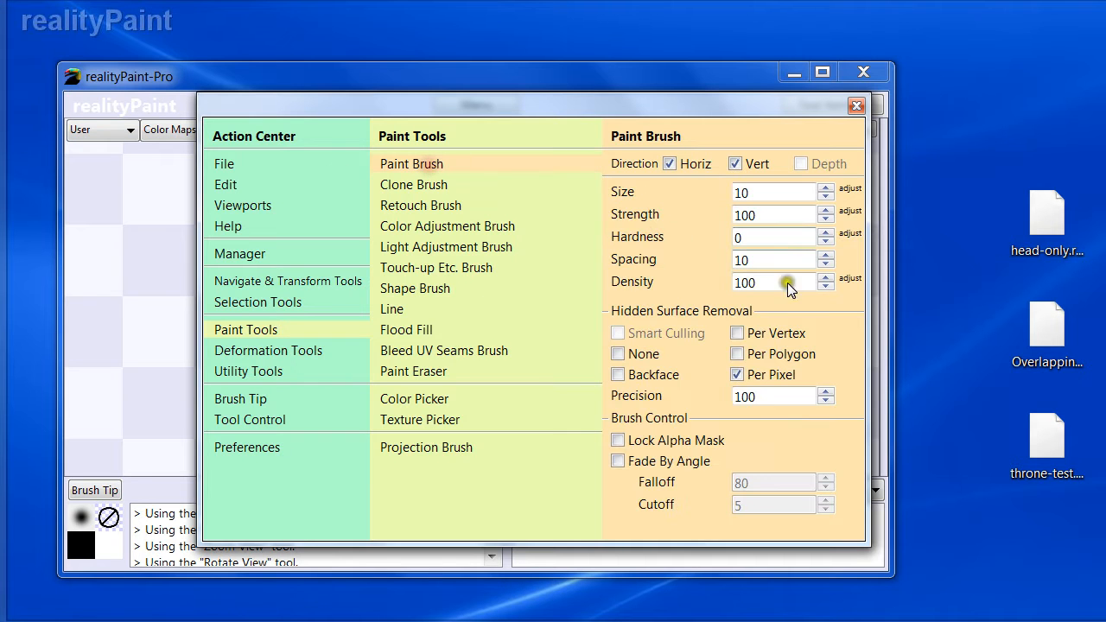
pyautogui.click(737, 334)
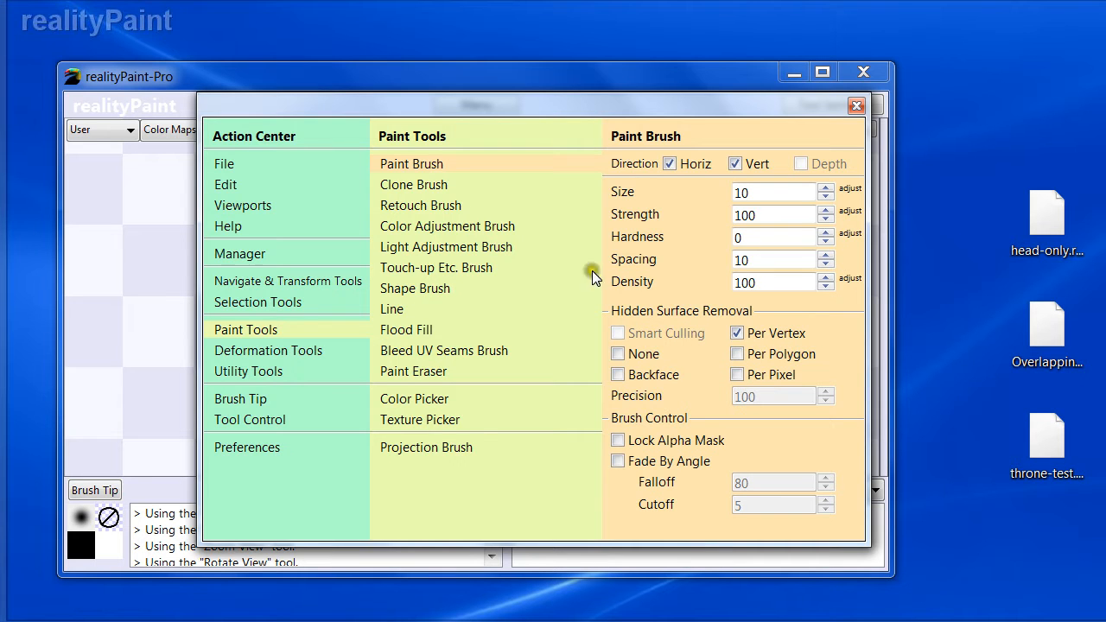
pyautogui.moveTo(770, 339)
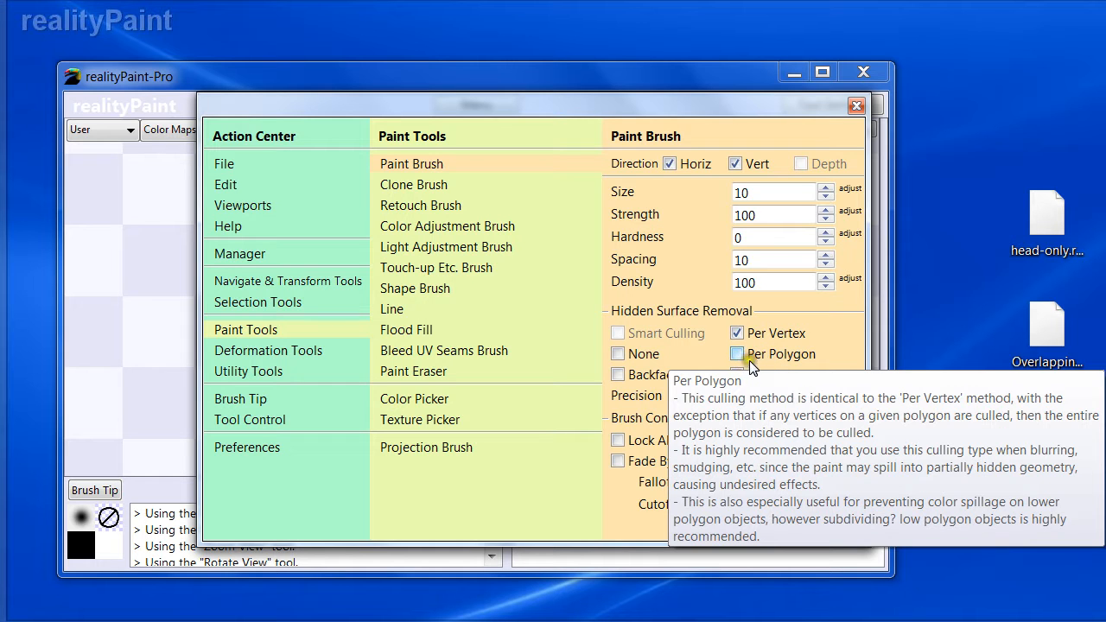
pyautogui.press('Escape')
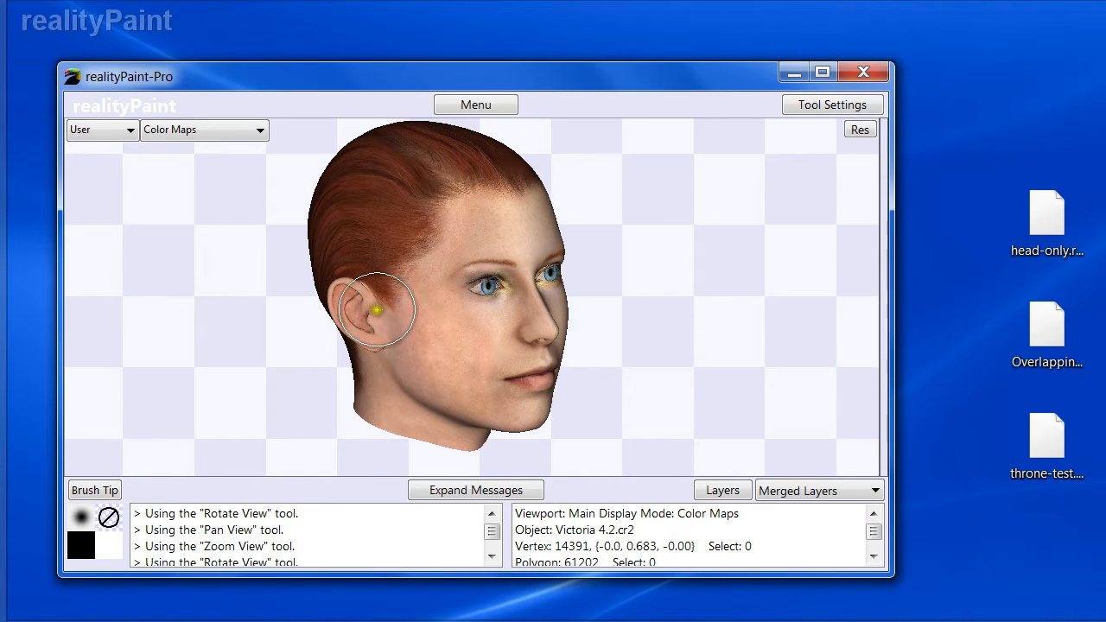
# - Zoom in on the ear and show the mesh wireframe
pyautogui.keyDown('alt'); pyautogui.moveTo(400, 314); pyautogui.dragTo(291, 301); pyautogui.keyUp('alt')
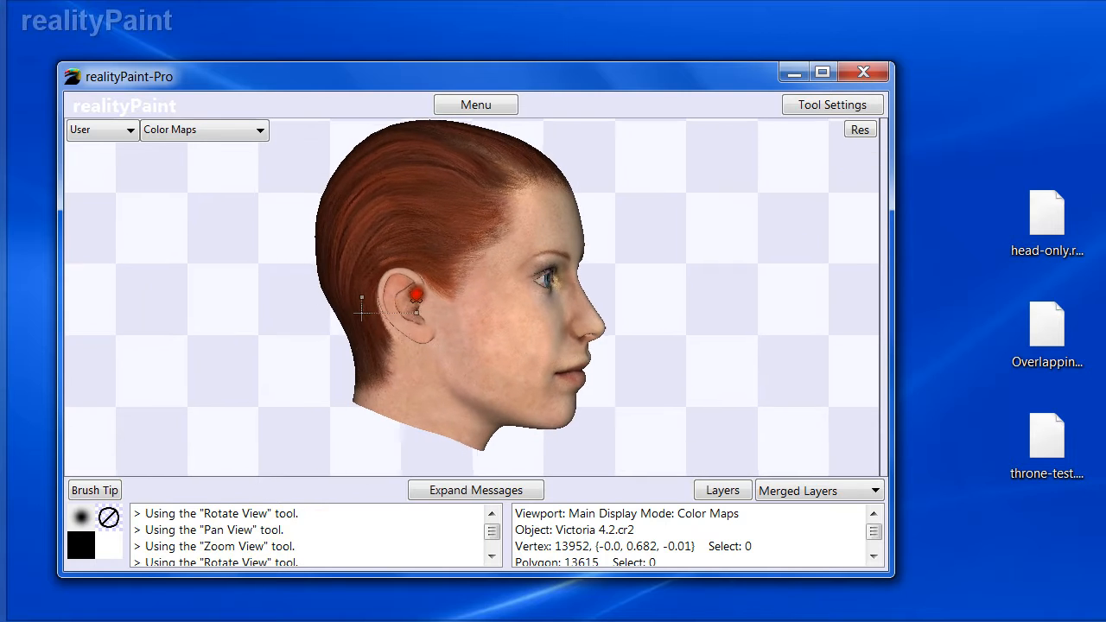
pyautogui.moveTo(412, 281); pyautogui.dragTo(497, 366)
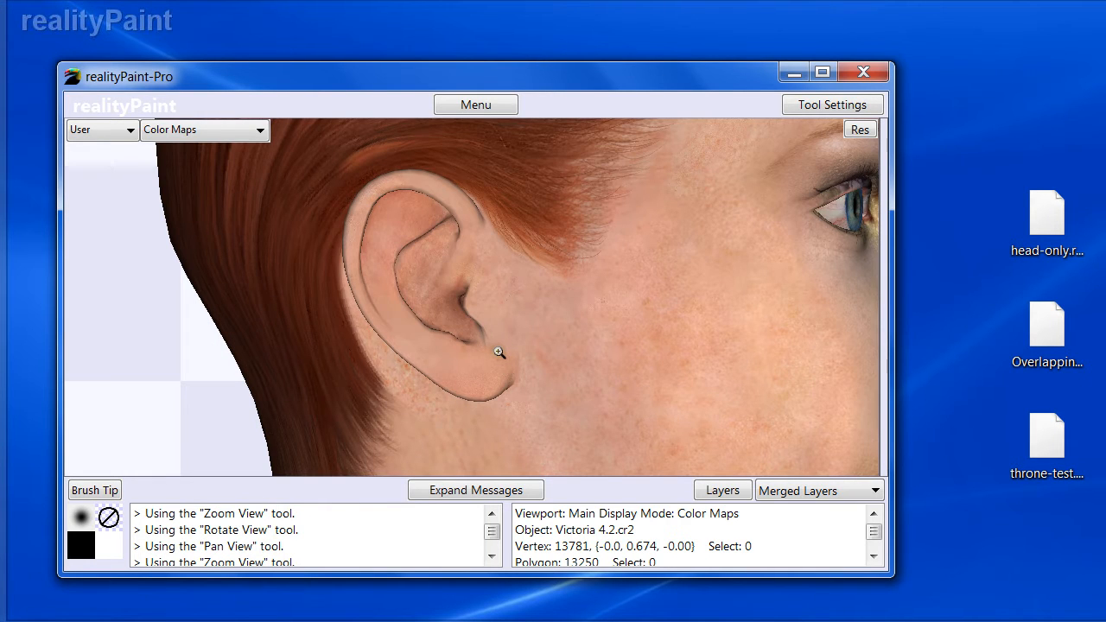
pyautogui.press('Tab')
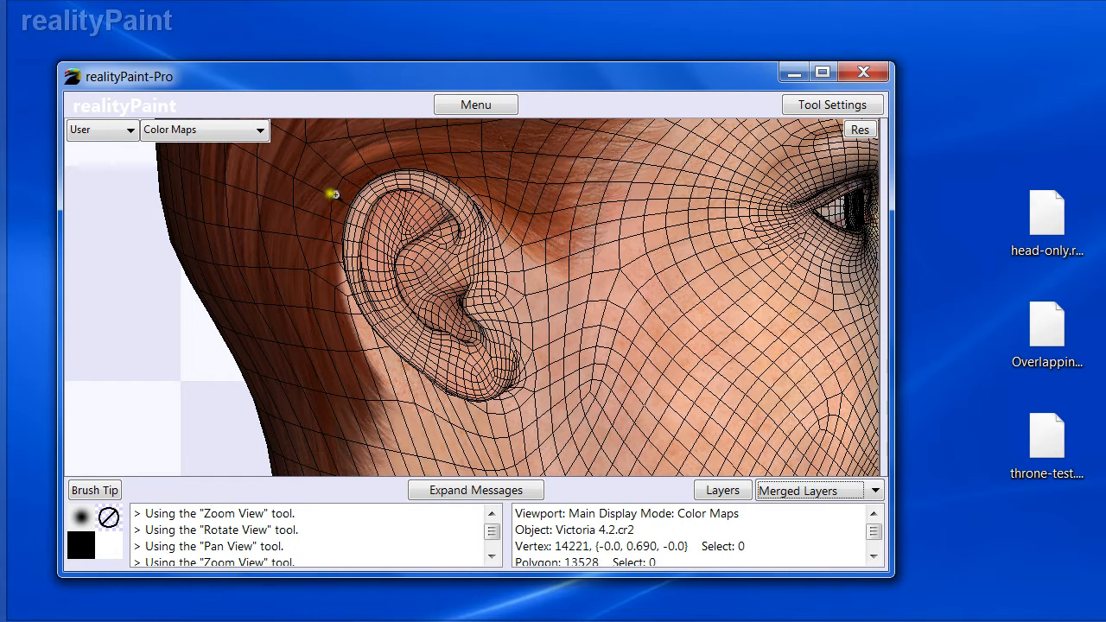
# - Choose the Paint Brush and paint black over the ear
pyautogui.rightClick(390, 232)
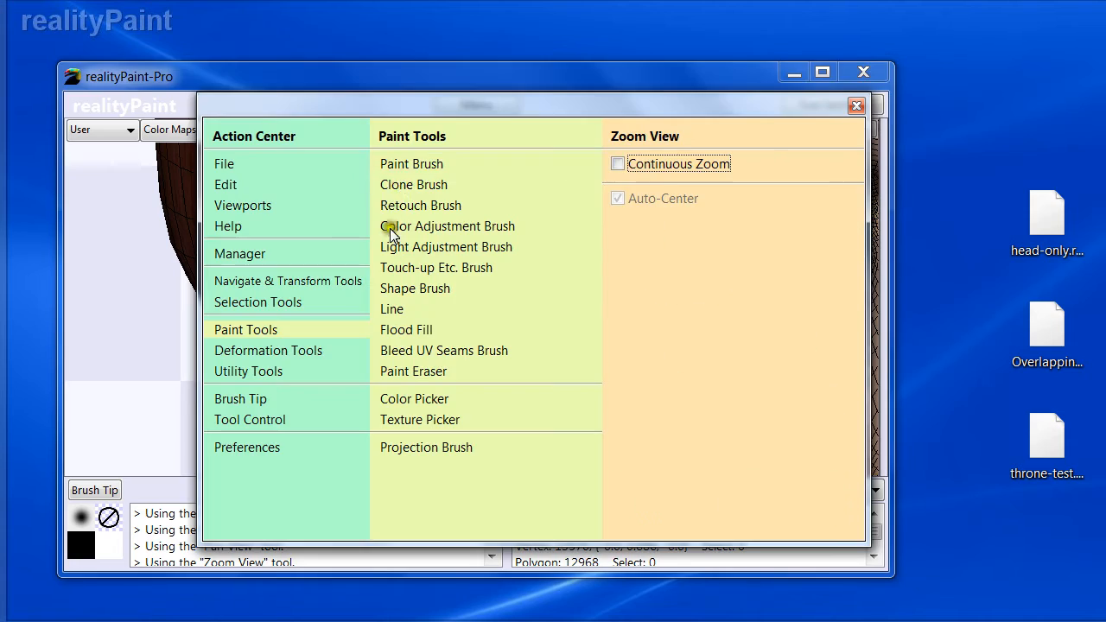
pyautogui.click(395, 170)
pyautogui.rightClick(439, 259)
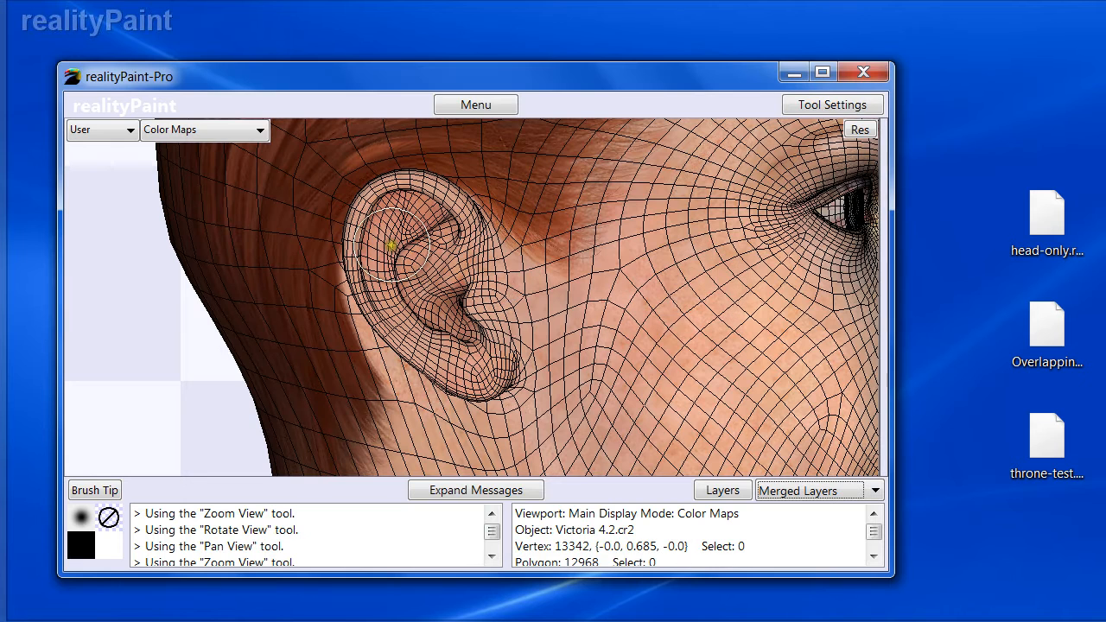
pyautogui.moveTo(371, 185)
pyautogui.mouseDown()
pyautogui.moveTo(358, 289)
pyautogui.moveTo(440, 377)
pyautogui.moveTo(506, 328)
pyautogui.moveTo(423, 215)
pyautogui.moveTo(400, 252)
pyautogui.moveTo(472, 288)
pyautogui.moveTo(467, 304)
pyautogui.moveTo(341, 254)
pyautogui.mouseUp()
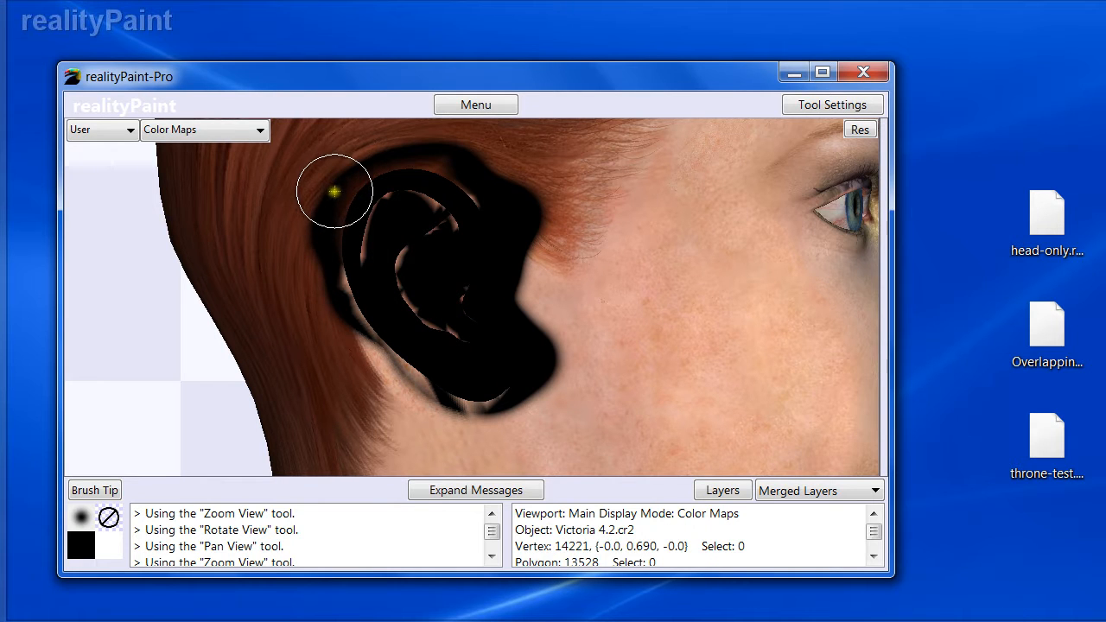
pyautogui.moveTo(333, 194)
pyautogui.mouseDown()
pyautogui.moveTo(360, 222)
pyautogui.moveTo(323, 225)
pyautogui.moveTo(330, 279)
pyautogui.moveTo(358, 303)
pyautogui.moveTo(434, 331)
pyautogui.moveTo(419, 378)
pyautogui.moveTo(427, 304)
pyautogui.moveTo(363, 210)
pyautogui.moveTo(467, 200)
pyautogui.moveTo(469, 180)
pyautogui.moveTo(489, 314)
pyautogui.moveTo(442, 292)
pyautogui.mouseUp()
# - Inspect the painted ear from other angles and undo the paint stroke
pyautogui.press('alt')
pyautogui.keyDown('alt'); pyautogui.moveTo(361, 264); pyautogui.dragTo(350, 303); pyautogui.keyUp('alt')
pyautogui.keyDown('alt'); pyautogui.moveTo(292, 233); pyautogui.dragTo(343, 198); pyautogui.keyUp('alt')
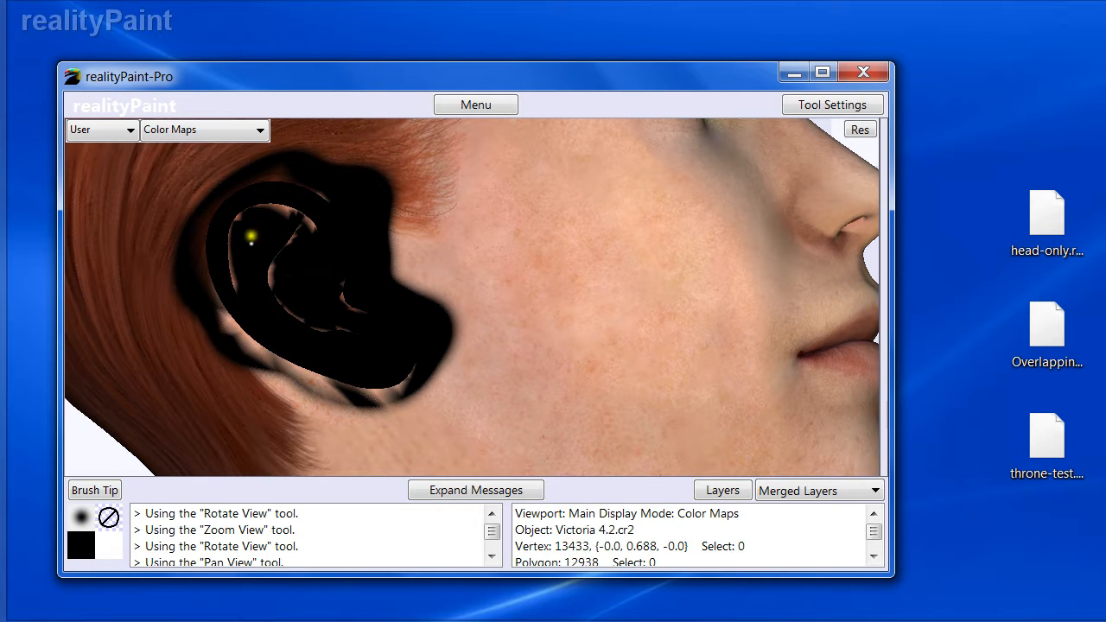
pyautogui.keyDown('alt'); pyautogui.moveTo(279, 259); pyautogui.dragTo(326, 239); pyautogui.keyUp('alt')
pyautogui.keyDown('alt'); pyautogui.moveTo(390, 271); pyautogui.dragTo(451, 291); pyautogui.keyUp('alt')
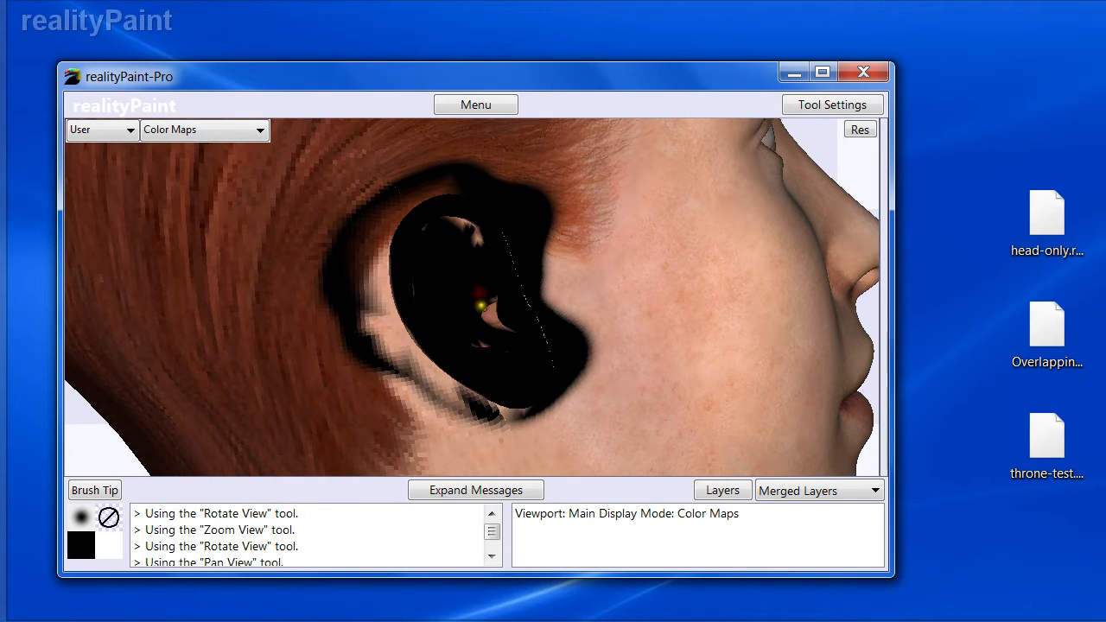
pyautogui.hotkey('ctrl', 'z')
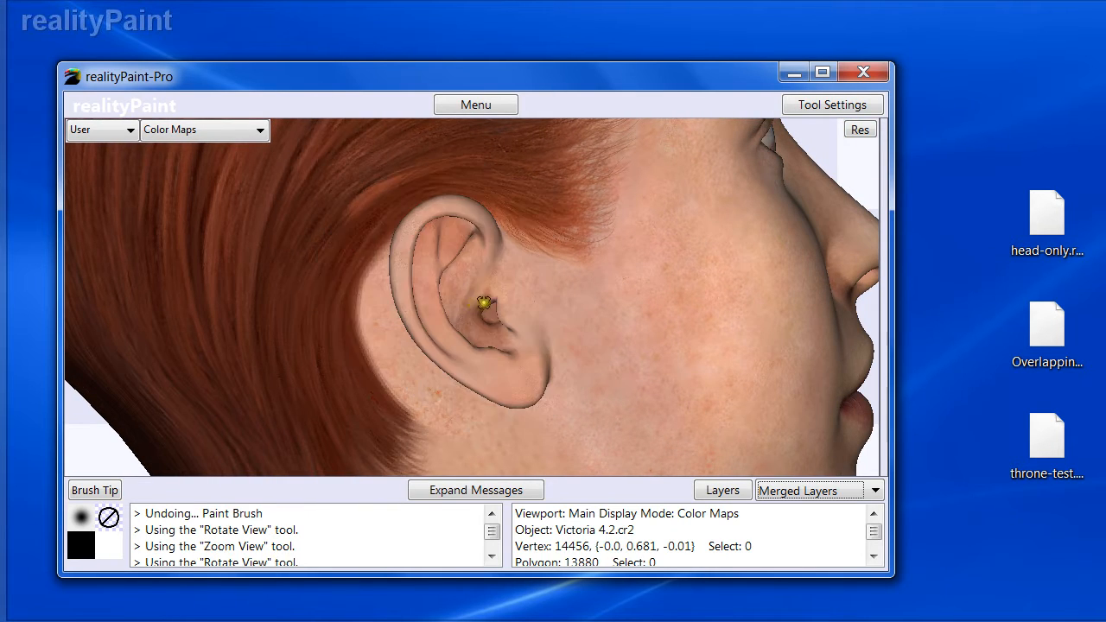
# - Set the Paint Brush's hidden surface removal to None
pyautogui.rightClick(473, 300)
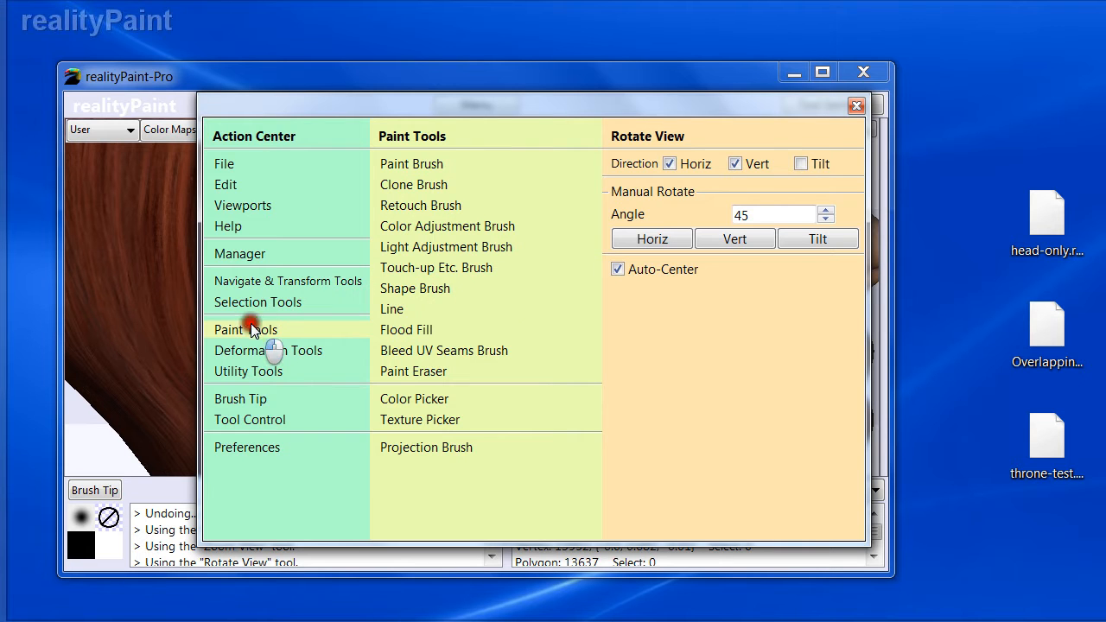
pyautogui.click(397, 166)
pyautogui.click(637, 354)
# - Paint strokes across the ear and hair, then undo them
pyautogui.moveTo(531, 291)
pyautogui.mouseDown()
pyautogui.moveTo(494, 316)
pyautogui.moveTo(498, 216)
pyautogui.moveTo(510, 407)
pyautogui.moveTo(452, 308)
pyautogui.moveTo(493, 407)
pyautogui.mouseUp()
pyautogui.moveTo(397, 326)
pyautogui.mouseDown()
pyautogui.moveTo(521, 326)
pyautogui.moveTo(499, 331)
pyautogui.mouseUp()
pyautogui.moveTo(255, 330)
pyautogui.mouseDown()
pyautogui.moveTo(361, 343)
pyautogui.moveTo(257, 354)
pyautogui.moveTo(116, 349)
pyautogui.mouseUp()
pyautogui.moveTo(665, 242); pyautogui.dragTo(626, 240)
pyautogui.press('space')
pyautogui.moveTo(787, 231)
pyautogui.mouseDown()
pyautogui.moveTo(575, 244)
pyautogui.moveTo(466, 273)
pyautogui.mouseUp()
pyautogui.hotkey('ctrl', 'z')
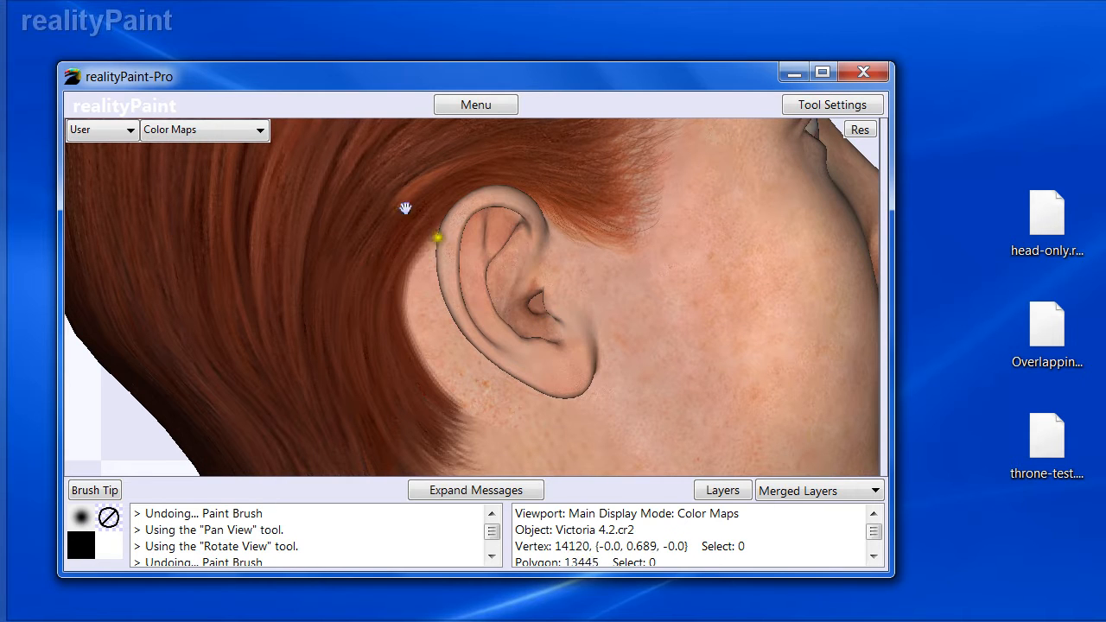
# - Turn the Paint Brush's hidden surface removal back to Per Vertex
pyautogui.press('space')
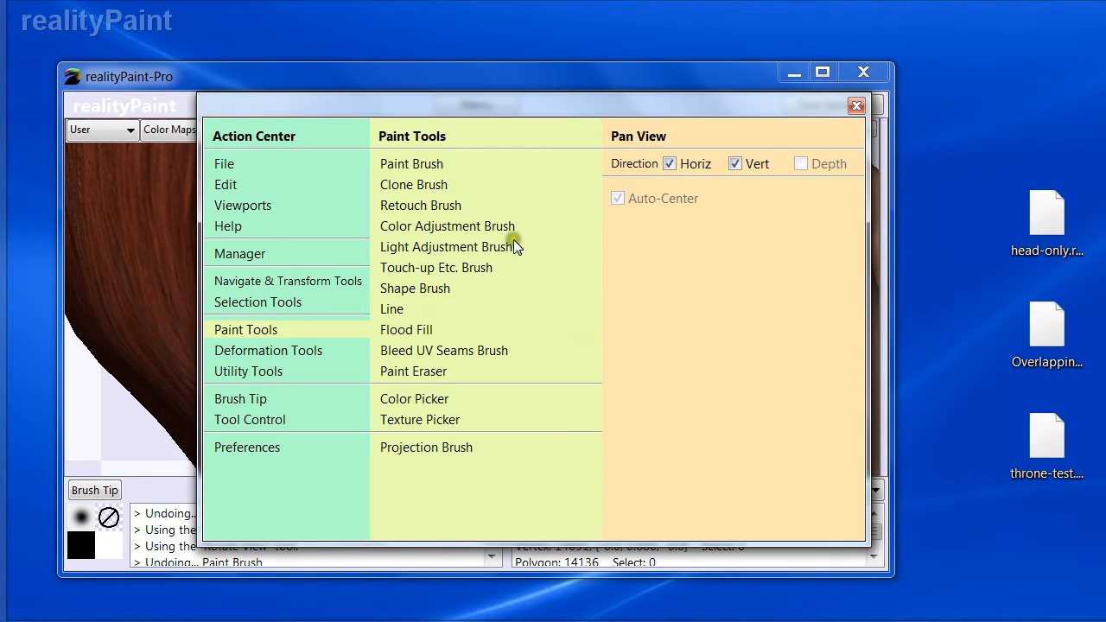
pyautogui.click(413, 164)
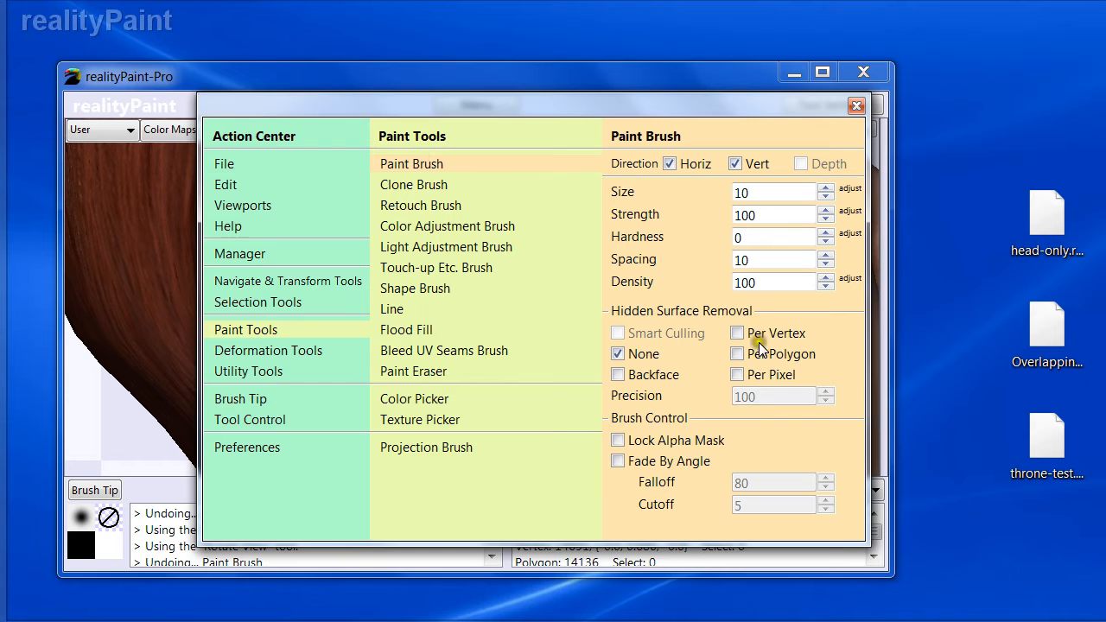
pyautogui.click(737, 334)
pyautogui.press('space')
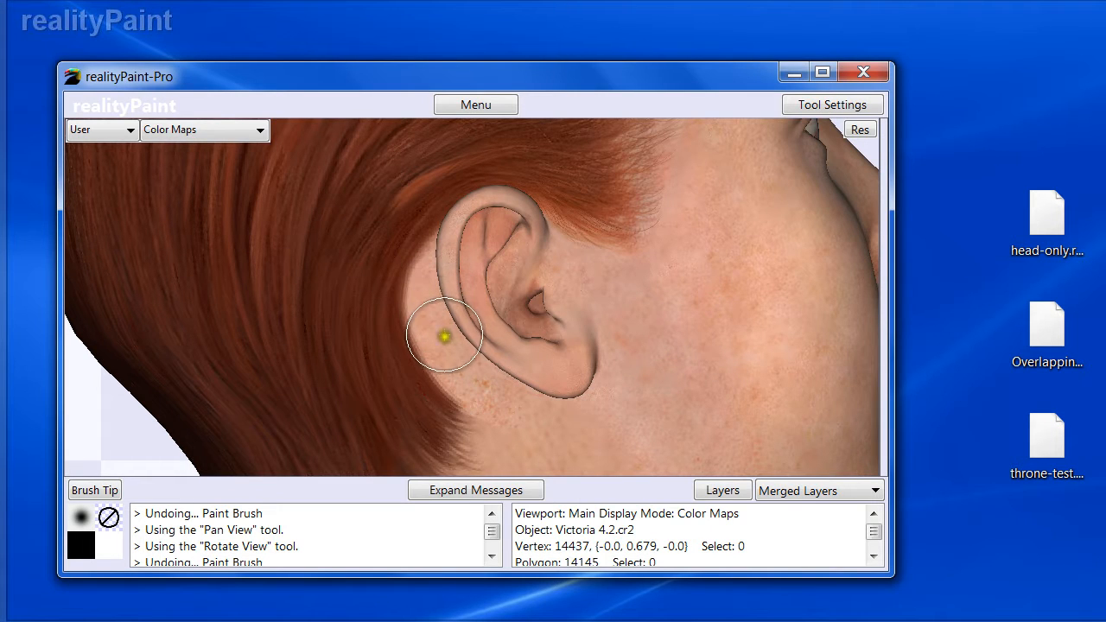
pyautogui.press('w')
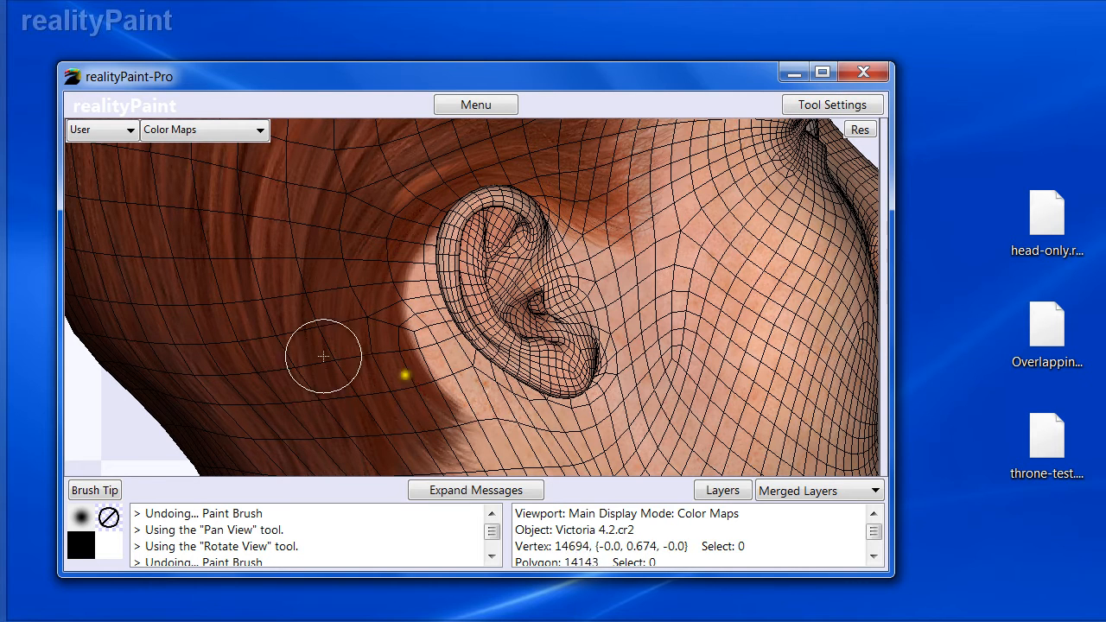
pyautogui.press('w')
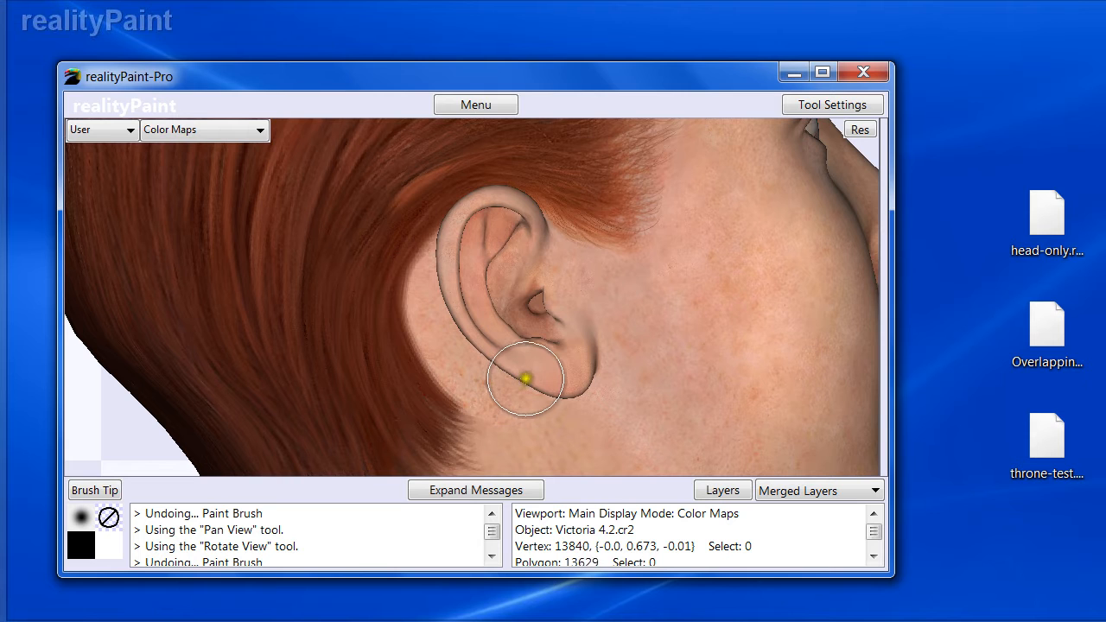
pyautogui.keyDown('alt'); pyautogui.moveTo(718, 309); pyautogui.dragTo(536, 338); pyautogui.keyUp('alt')
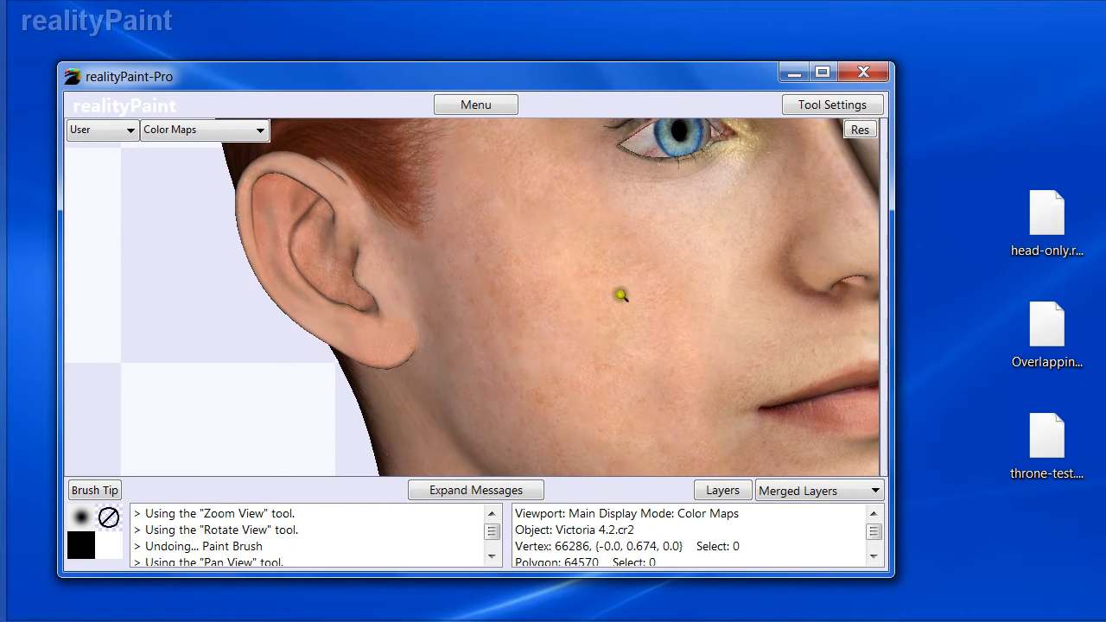
pyautogui.keyDown('alt'); pyautogui.click(627, 298); pyautogui.keyUp('alt')
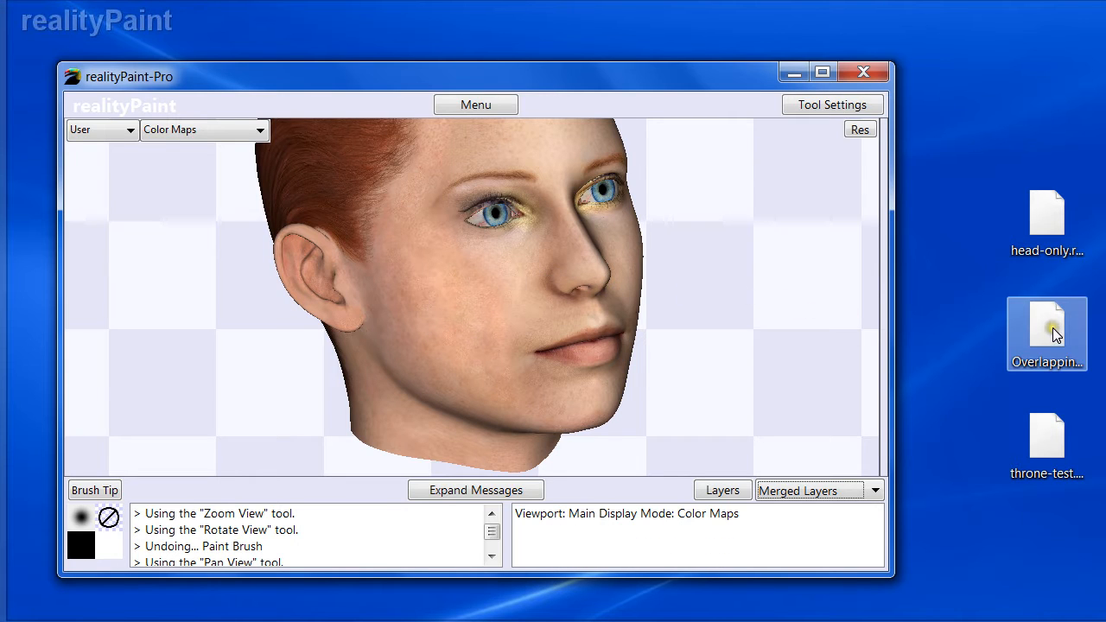
pyautogui.click(1040, 437)
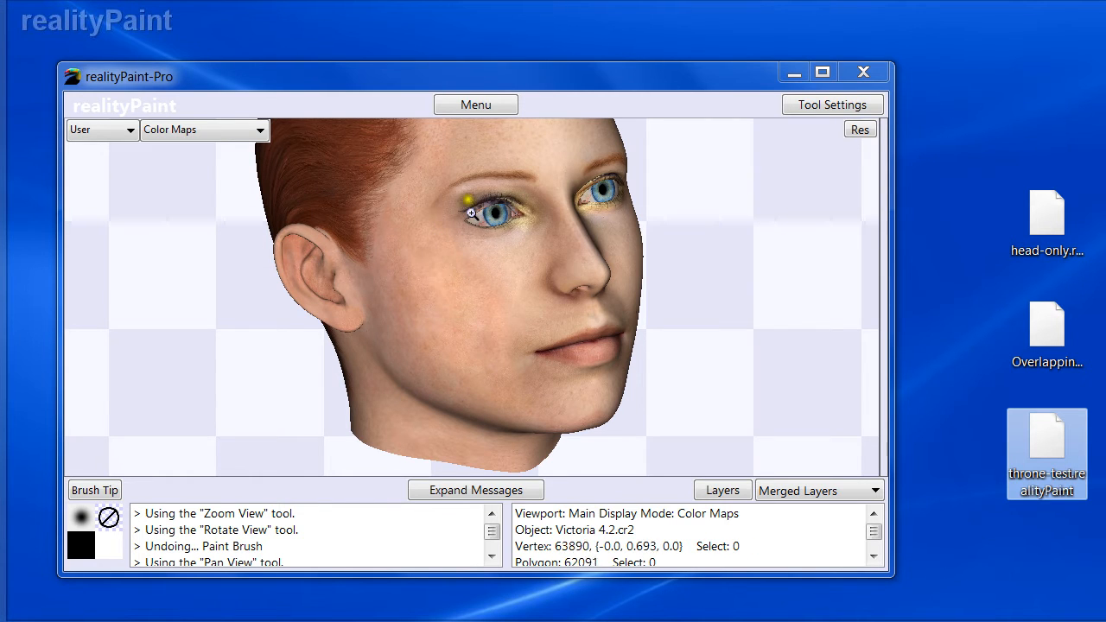
# - Switch the Paint Brush's hidden surface removal to Per Pixel
pyautogui.click(460, 97)
pyautogui.click(432, 166)
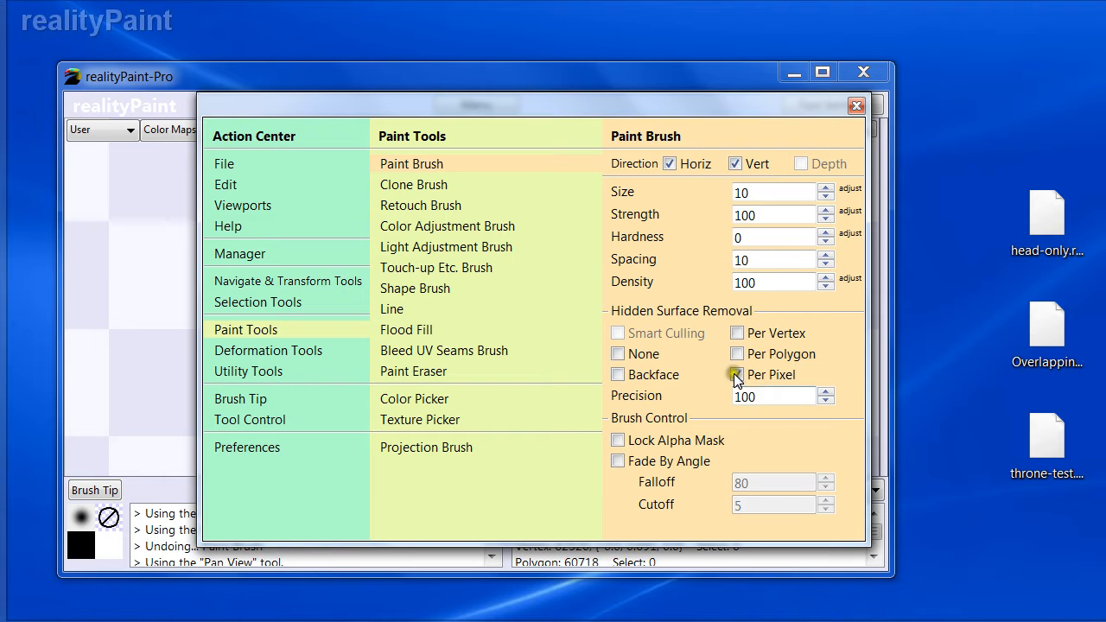
pyautogui.doubleClick(768, 399)
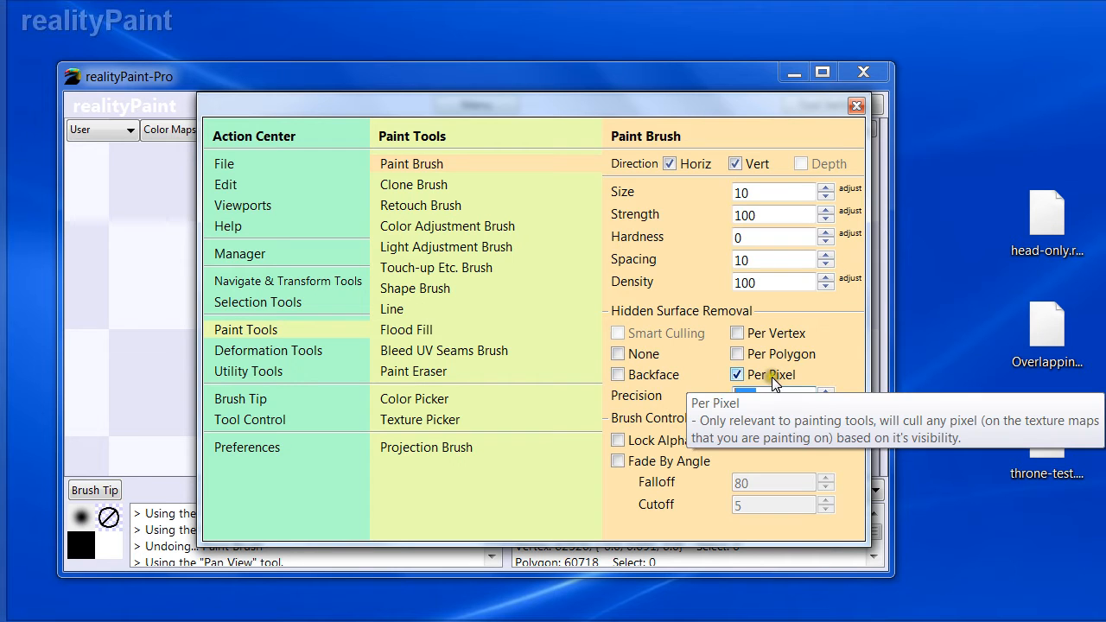
pyautogui.press('Escape')
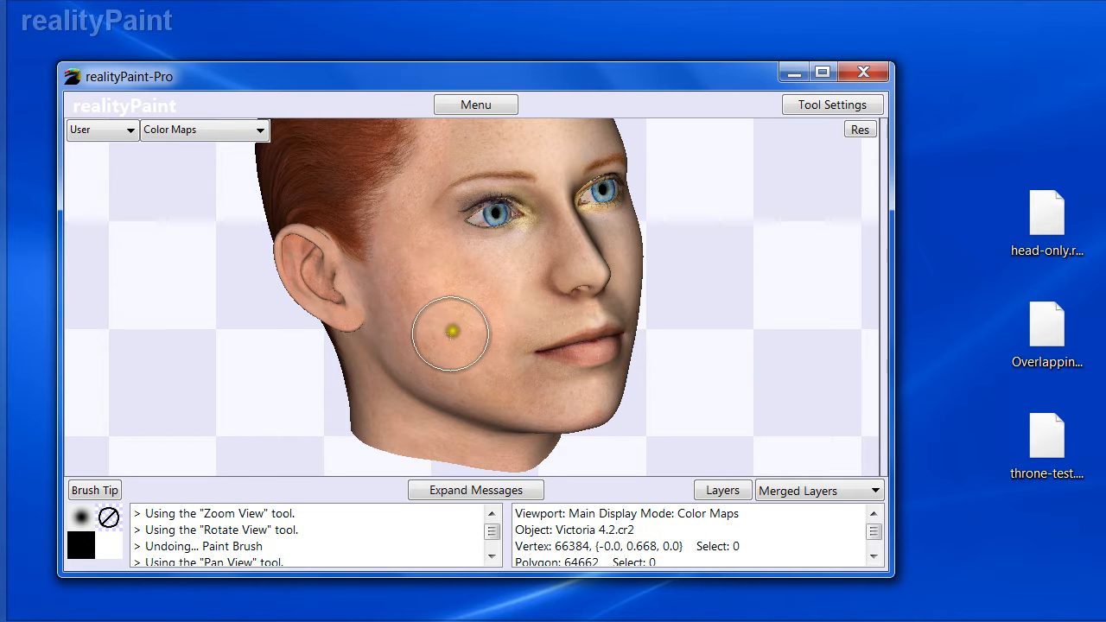
# - Paint a black stroke over the ear with the Paint Brush, then undo it
pyautogui.moveTo(341, 252)
pyautogui.mouseDown()
pyautogui.moveTo(383, 249)
pyautogui.moveTo(393, 228)
pyautogui.moveTo(403, 242)
pyautogui.mouseUp()
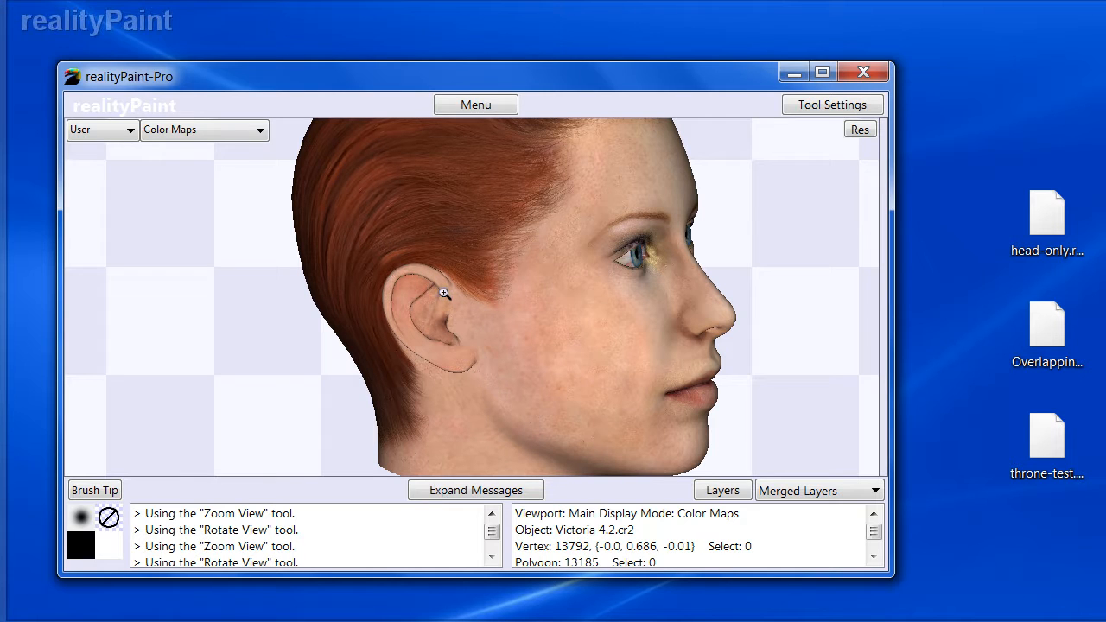
pyautogui.click(552, 253)
pyautogui.rightClick(519, 242)
pyautogui.click(439, 166)
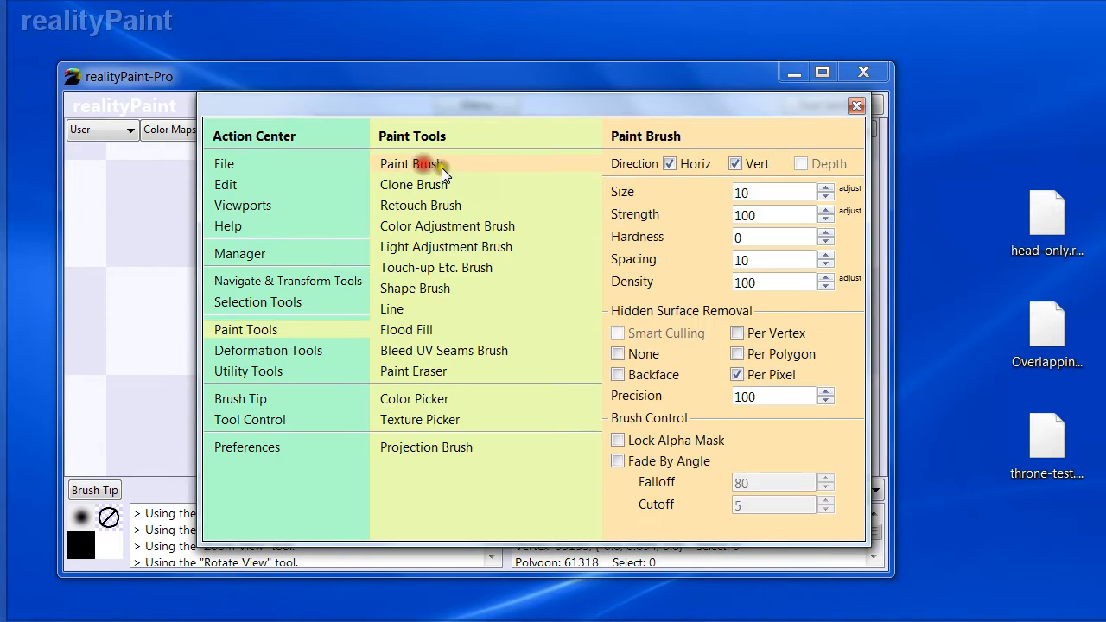
pyautogui.rightClick(759, 370)
pyautogui.moveTo(421, 277)
pyautogui.mouseDown()
pyautogui.moveTo(375, 319)
pyautogui.moveTo(459, 365)
pyautogui.moveTo(385, 308)
pyautogui.moveTo(442, 279)
pyautogui.moveTo(420, 356)
pyautogui.mouseUp()
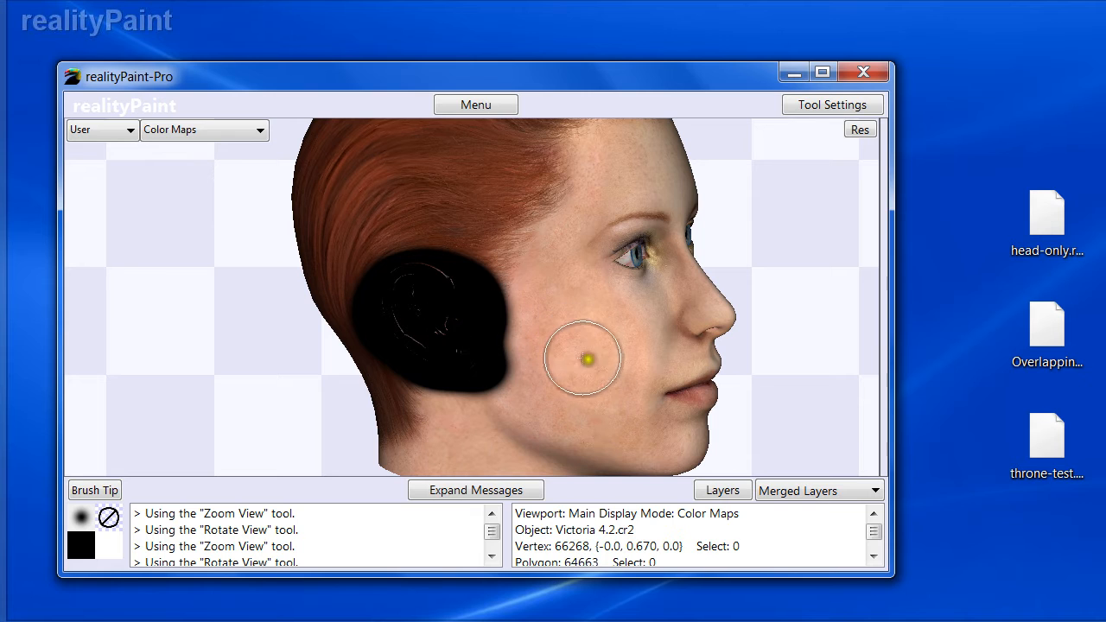
pyautogui.hotkey('ctrl', 'z')
# - Paint a black stroke over the ear using Per Vertex hidden surface removal, then undo it
pyautogui.rightClick(712, 319)
pyautogui.click(745, 331)
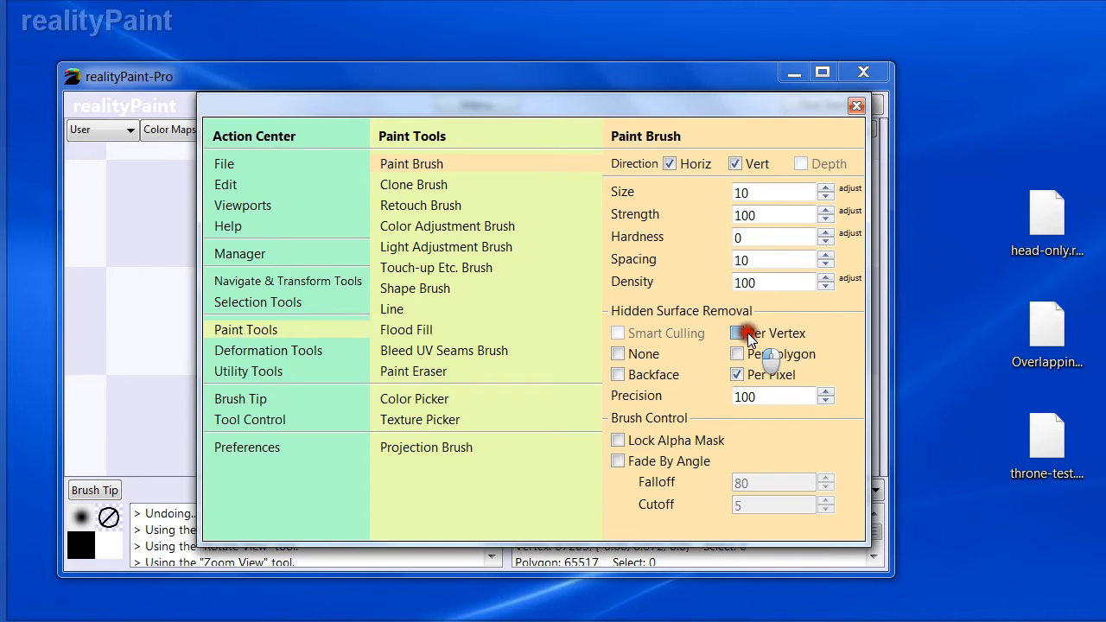
pyautogui.moveTo(441, 338)
pyautogui.mouseDown()
pyautogui.moveTo(506, 343)
pyautogui.moveTo(434, 338)
pyautogui.moveTo(427, 284)
pyautogui.moveTo(442, 290)
pyautogui.mouseUp()
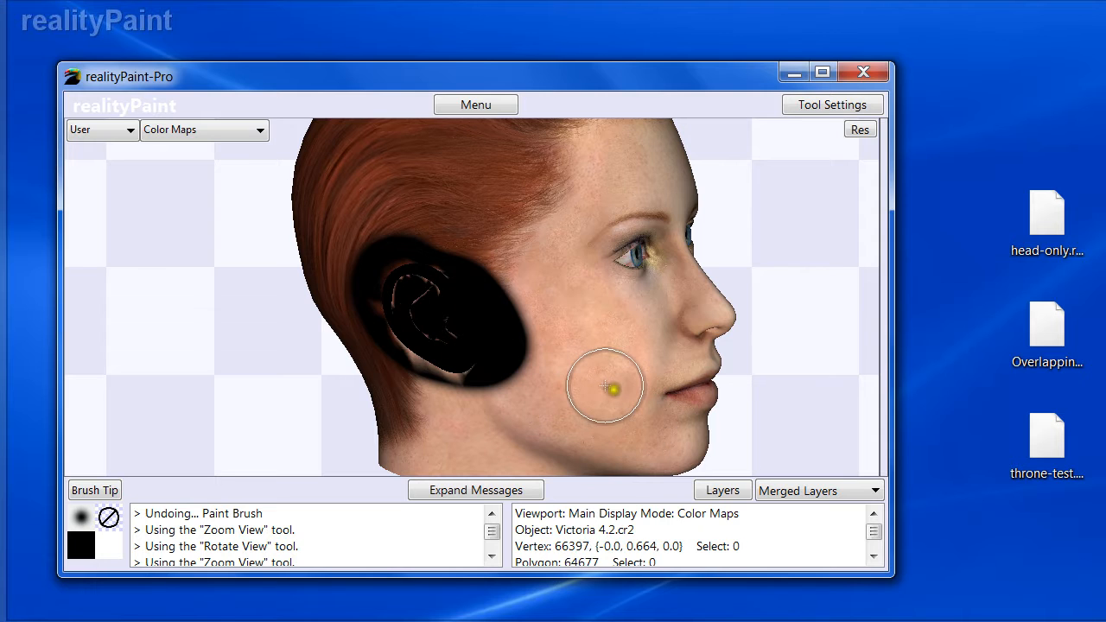
pyautogui.hotkey('ctrl', 'z')
# - Paint a black stroke over the ear using Per Pixel hidden surface removal
pyautogui.press('space')
pyautogui.click(752, 375)
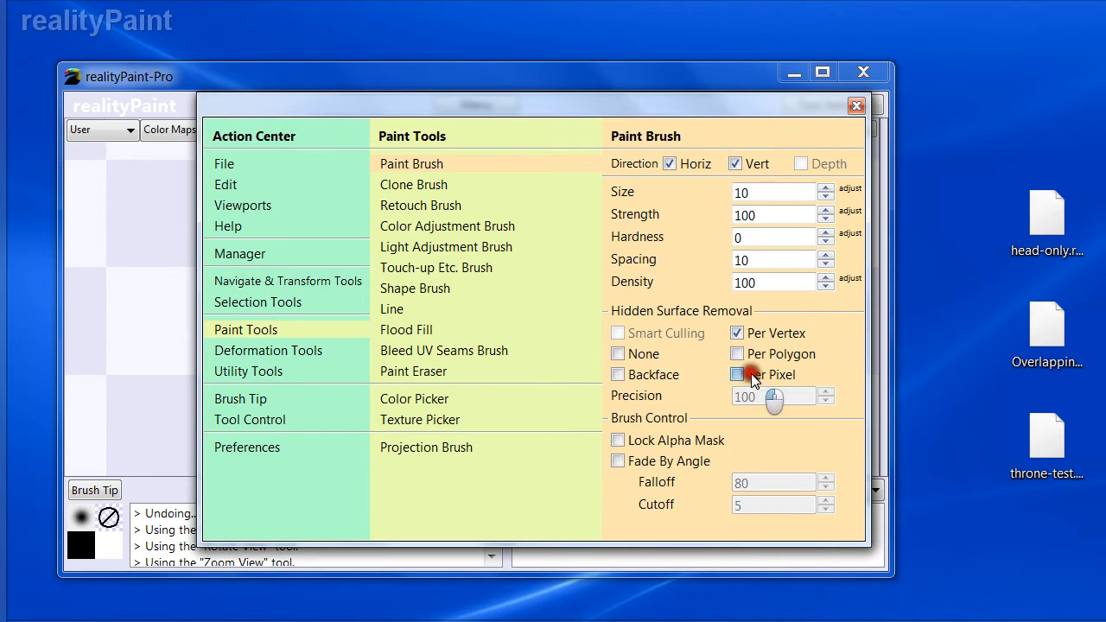
pyautogui.moveTo(453, 350)
pyautogui.mouseDown()
pyautogui.moveTo(444, 292)
pyautogui.moveTo(469, 308)
pyautogui.moveTo(345, 316)
pyautogui.moveTo(391, 305)
pyautogui.mouseUp()
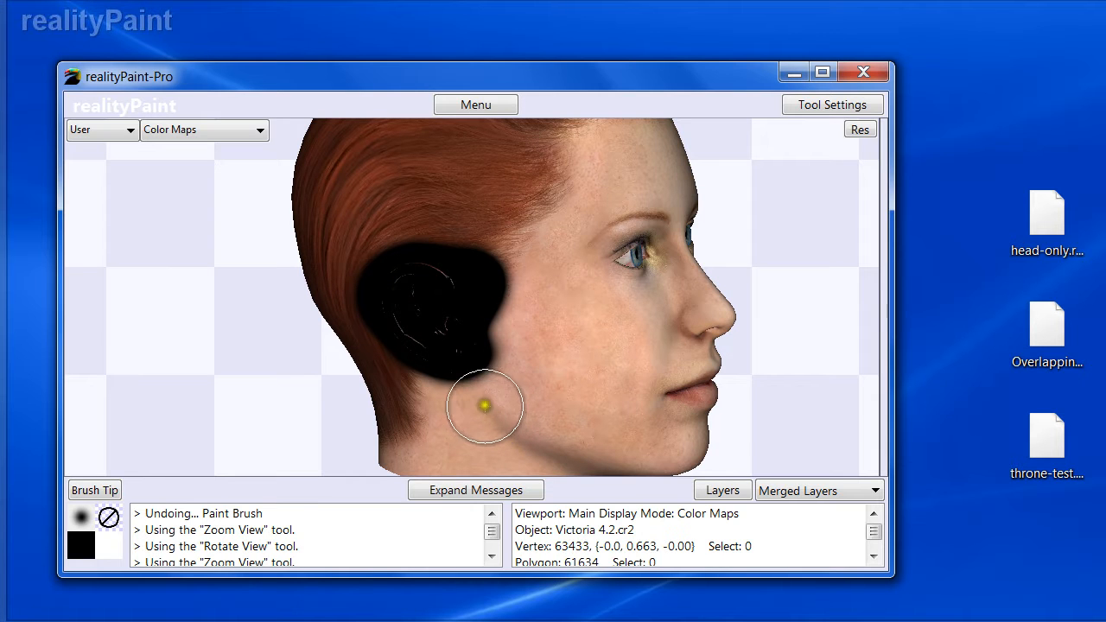
# - Inspect the painted ear in wireframe from behind and close up, then undo the stroke
pyautogui.moveTo(399, 311)
pyautogui.mouseDown(button='middle')
pyautogui.moveTo(489, 333)
pyautogui.moveTo(501, 307)
pyautogui.mouseUp(button='middle')
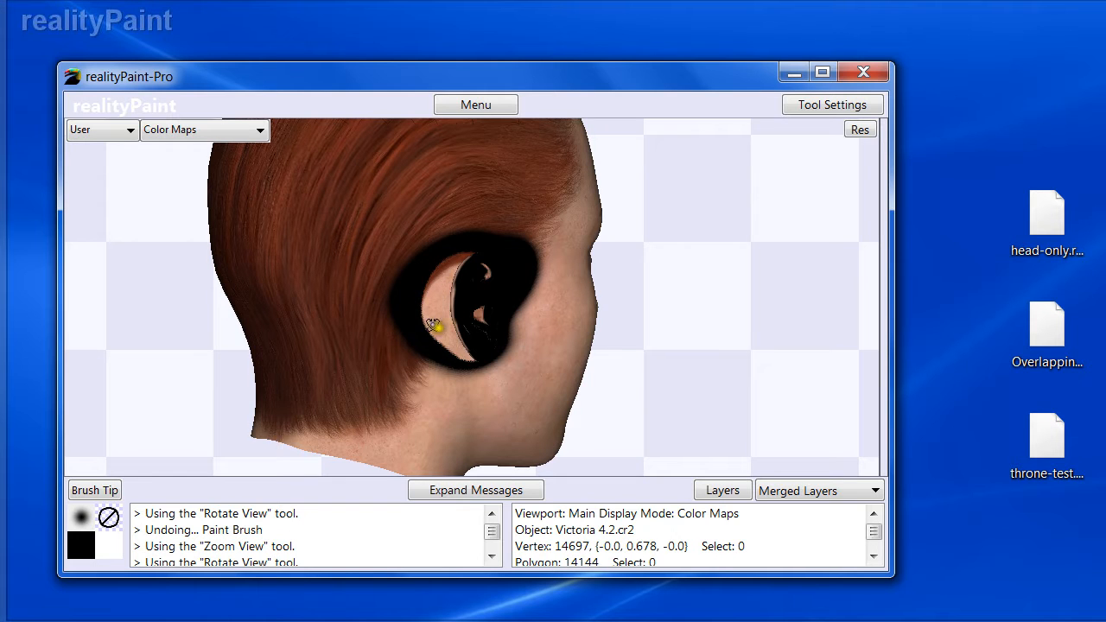
pyautogui.press('w')
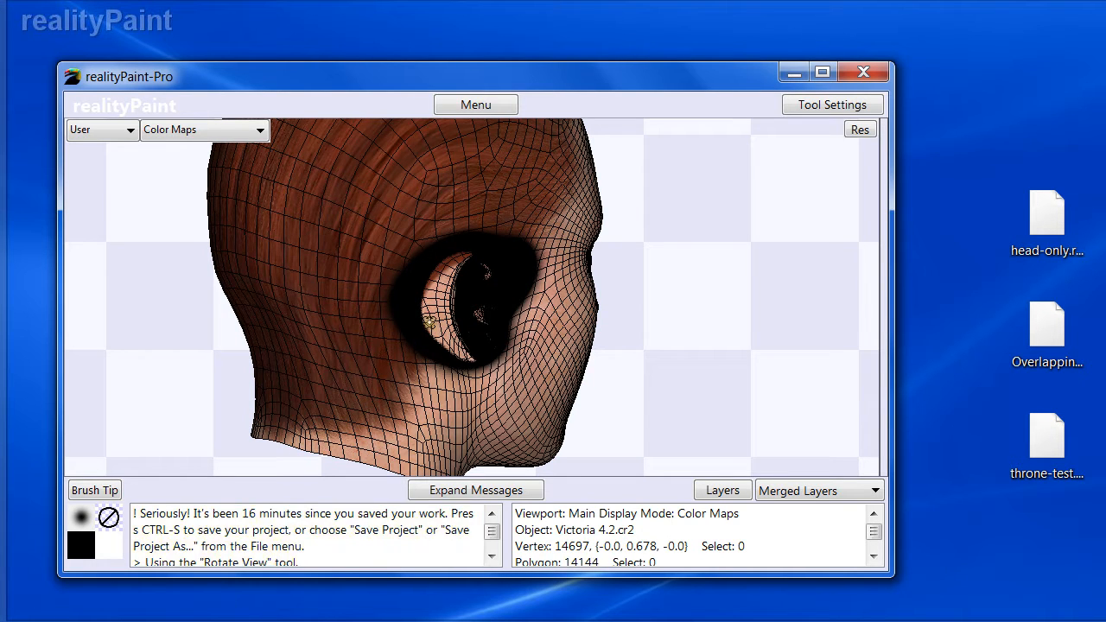
pyautogui.moveTo(381, 233); pyautogui.dragTo(537, 380)
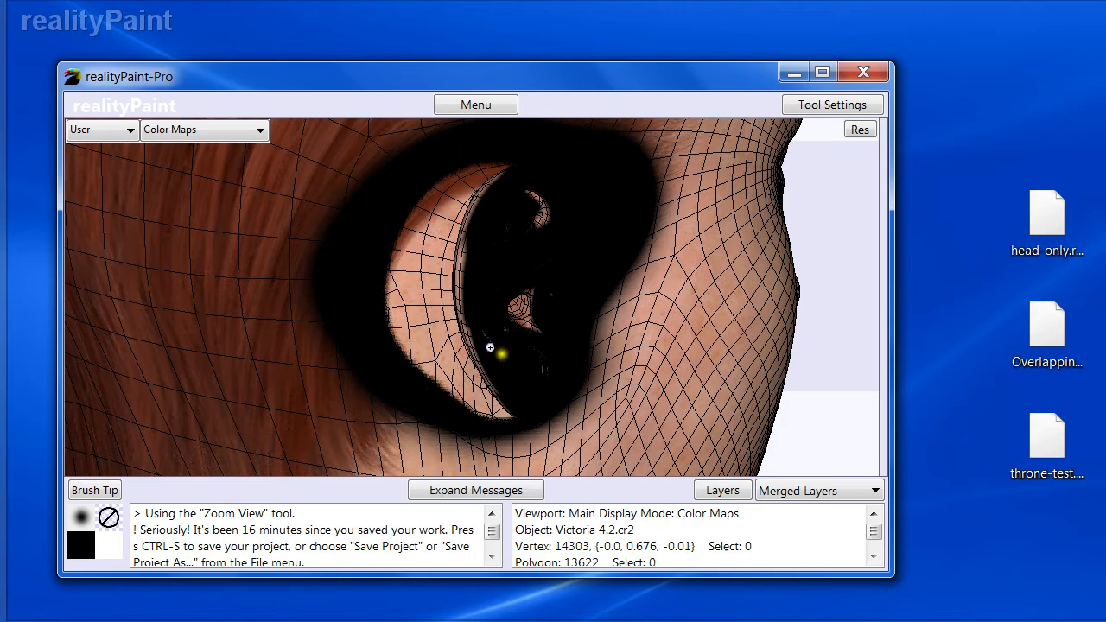
pyautogui.moveTo(531, 314); pyautogui.dragTo(331, 236)
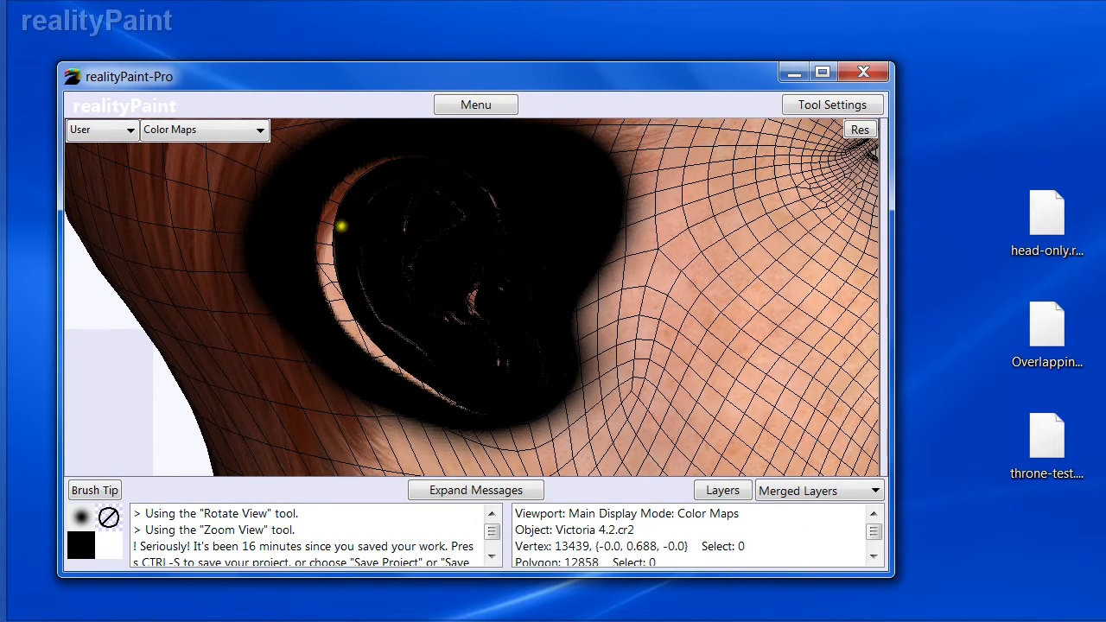
pyautogui.moveTo(428, 287)
pyautogui.mouseDown()
pyautogui.moveTo(459, 314)
pyautogui.moveTo(452, 286)
pyautogui.moveTo(445, 292)
pyautogui.mouseUp()
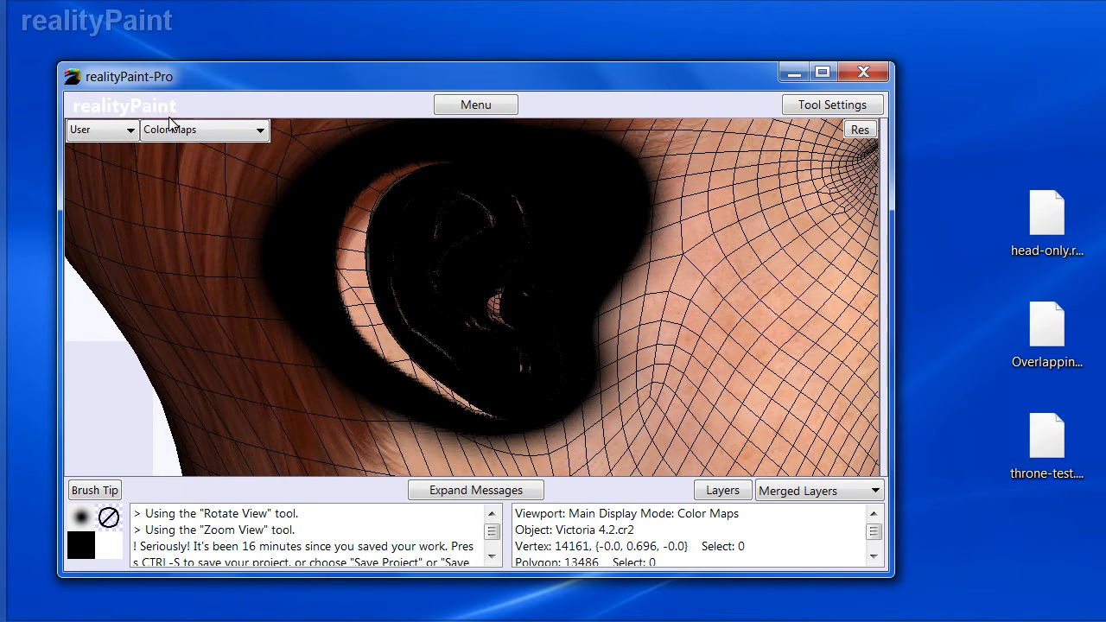
pyautogui.hotkey('ctrl', 'z')
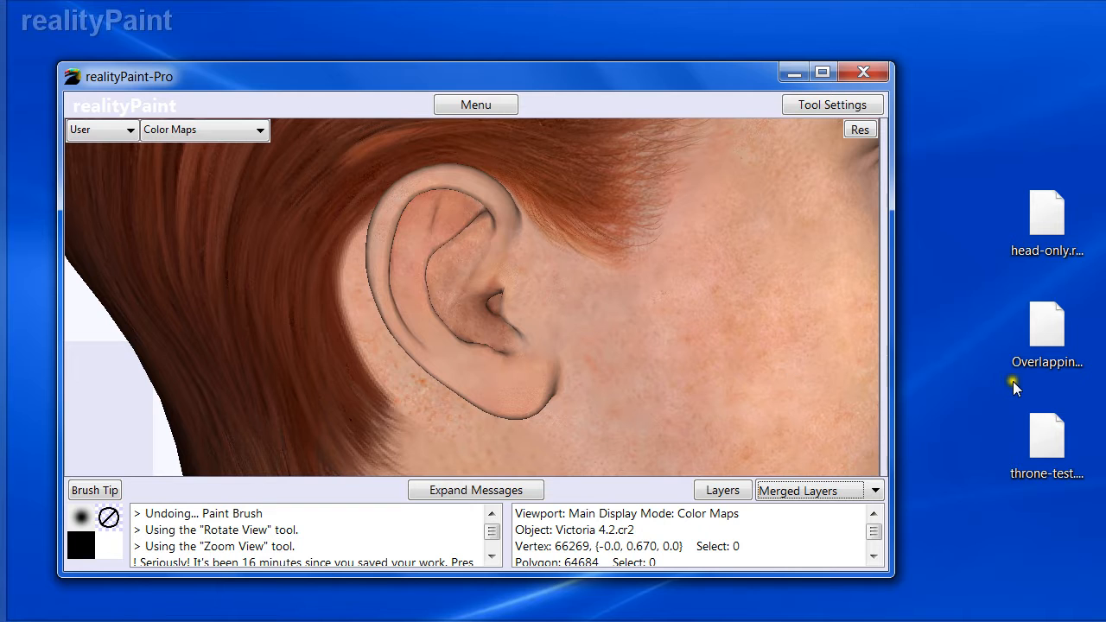
# - Open the throne-test model from the desktop in the viewport and orient it to face forward
pyautogui.moveTo(1054, 446); pyautogui.dragTo(524, 298)
pyautogui.click(550, 356)
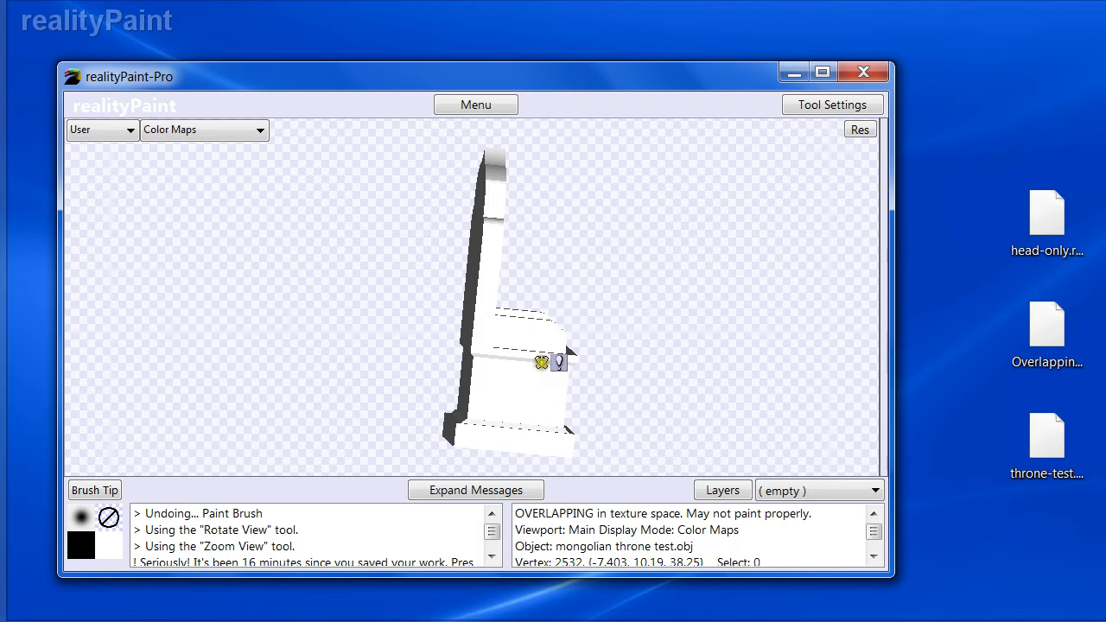
pyautogui.moveTo(542, 363); pyautogui.dragTo(447, 369, button='middle')
pyautogui.moveTo(488, 218); pyautogui.dragTo(440, 257, button='middle')
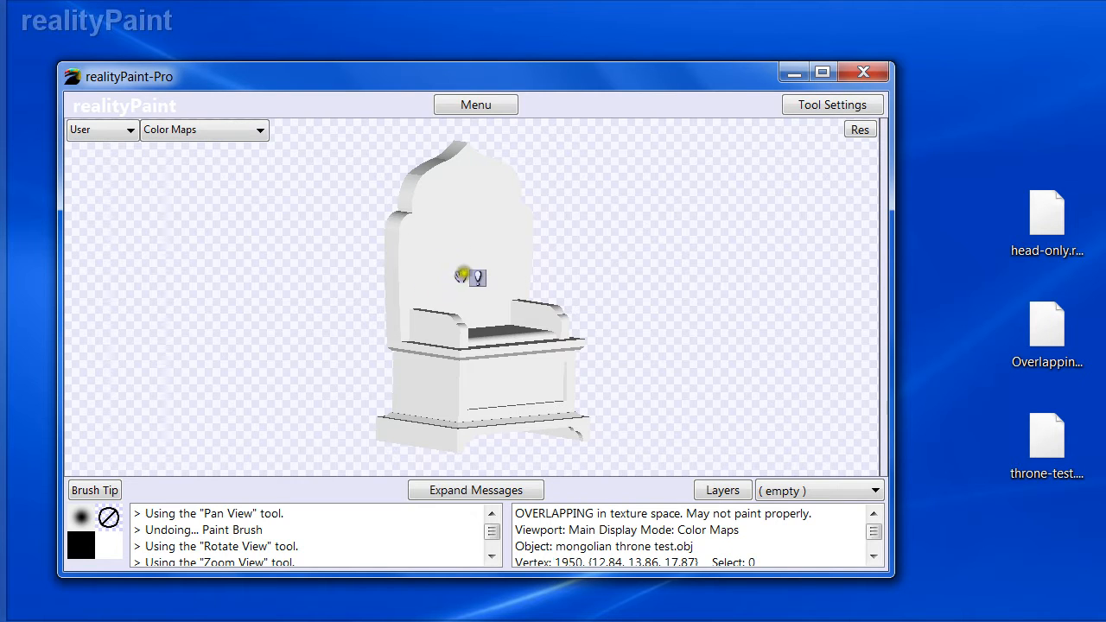
# - Inspect the throne's mesh in wireframe from several angles
pyautogui.press('w')
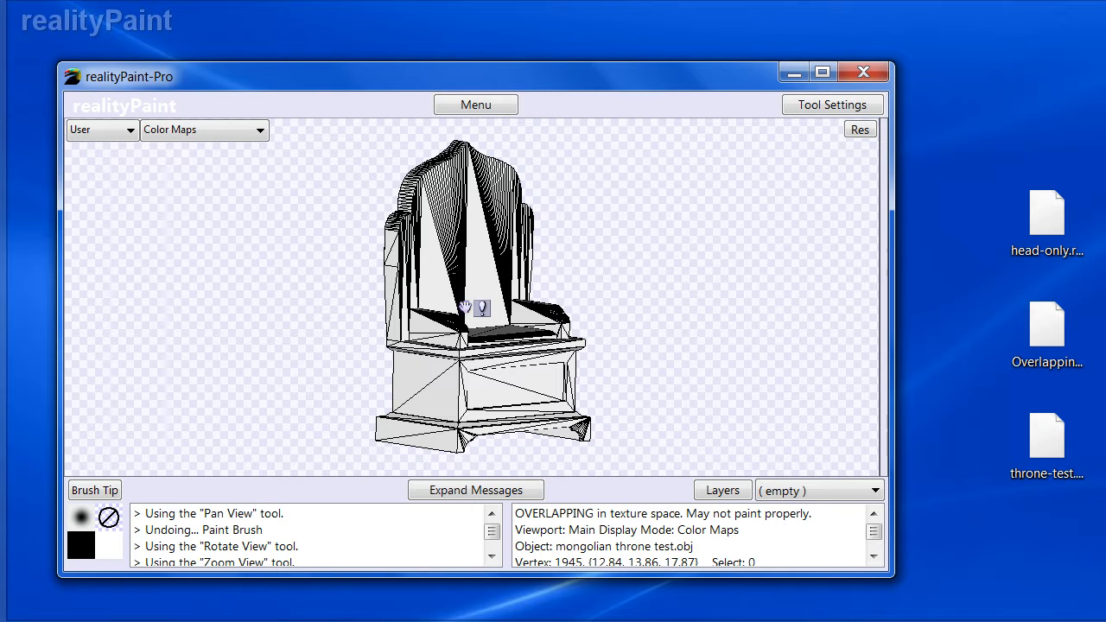
pyautogui.press('r')
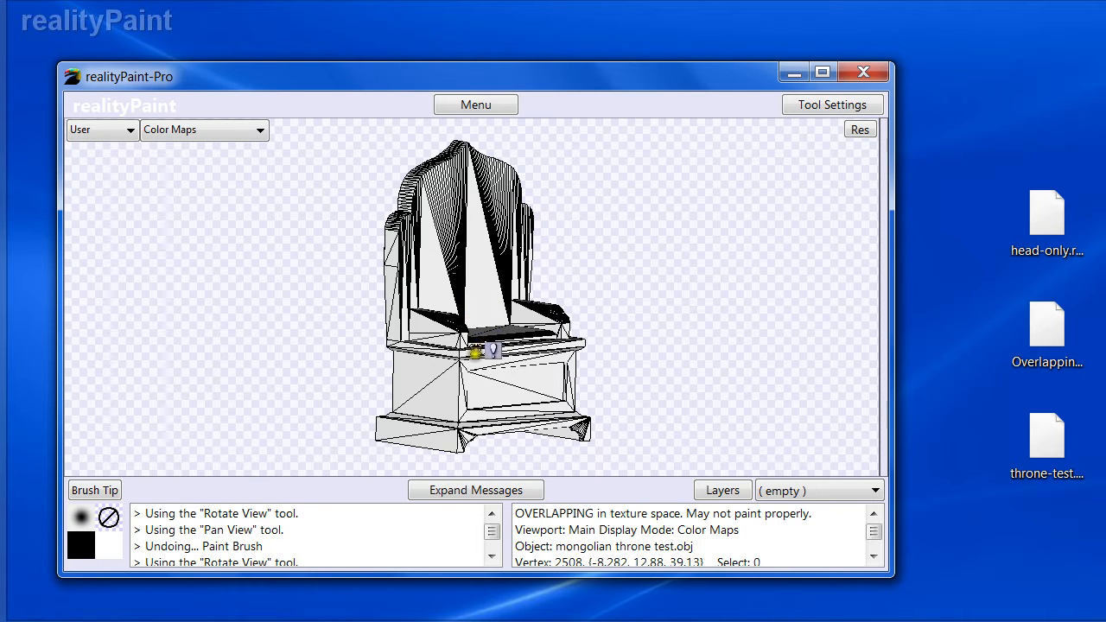
pyautogui.moveTo(481, 303); pyautogui.dragTo(476, 306)
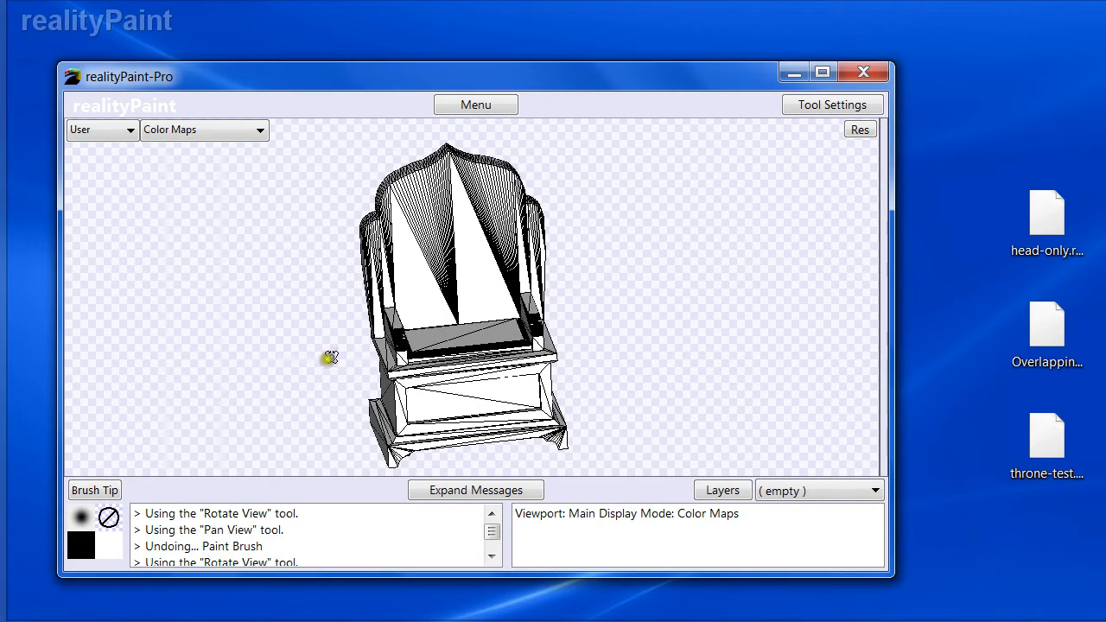
pyautogui.moveTo(450, 320); pyautogui.dragTo(450, 312)
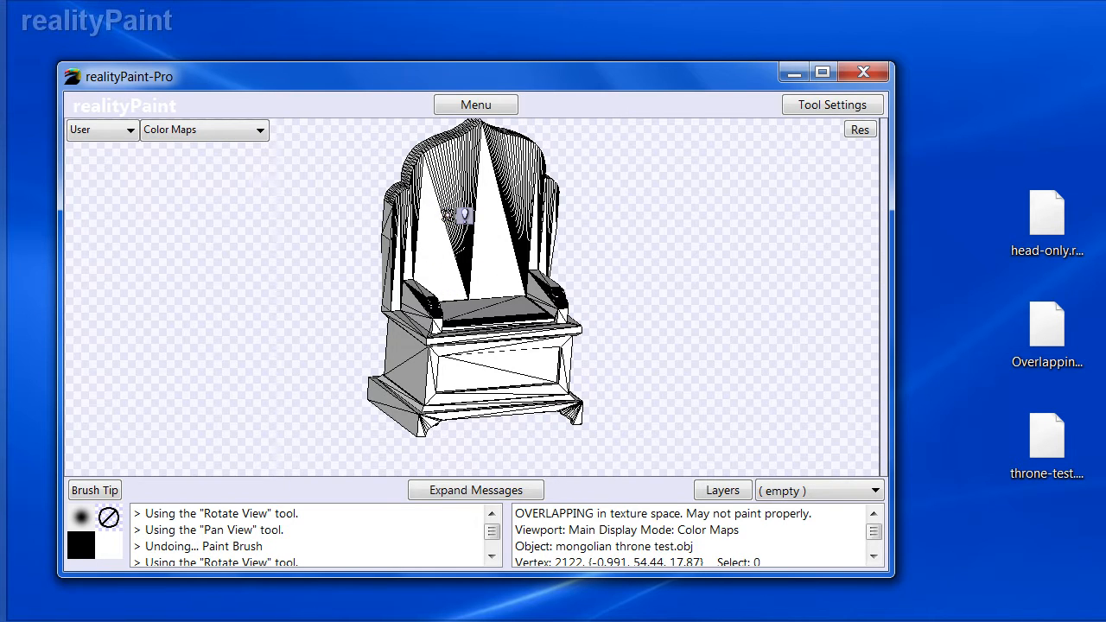
pyautogui.press('space')
pyautogui.moveTo(453, 188); pyautogui.dragTo(418, 201)
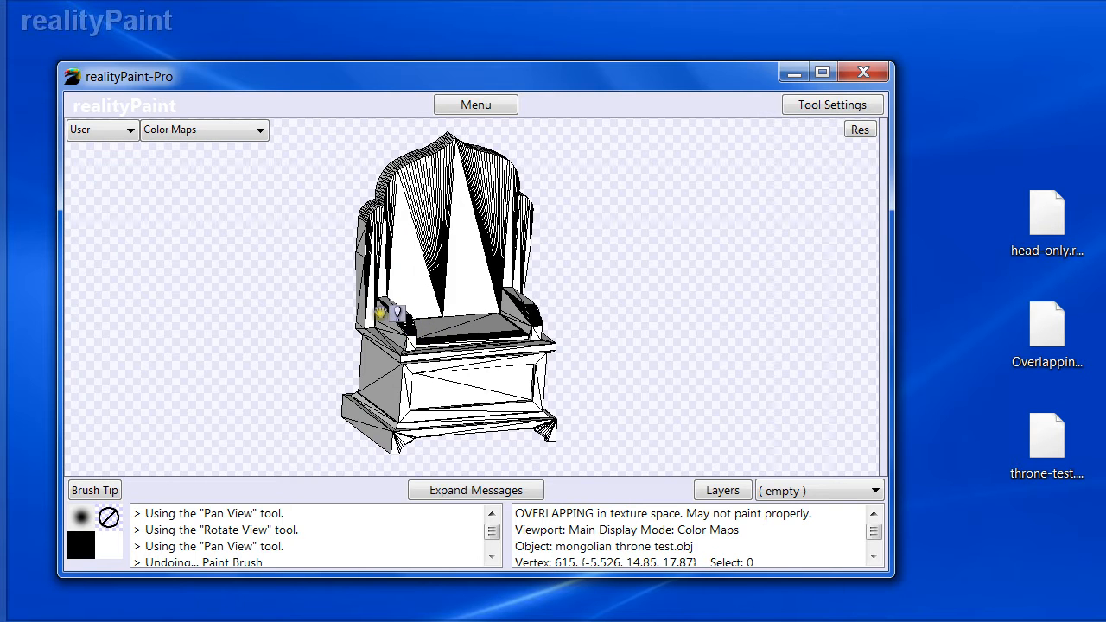
# - Paint strokes across the throne using Per Vertex hidden surface removal, then undo them
pyautogui.rightClick(579, 317)
pyautogui.click(432, 163)
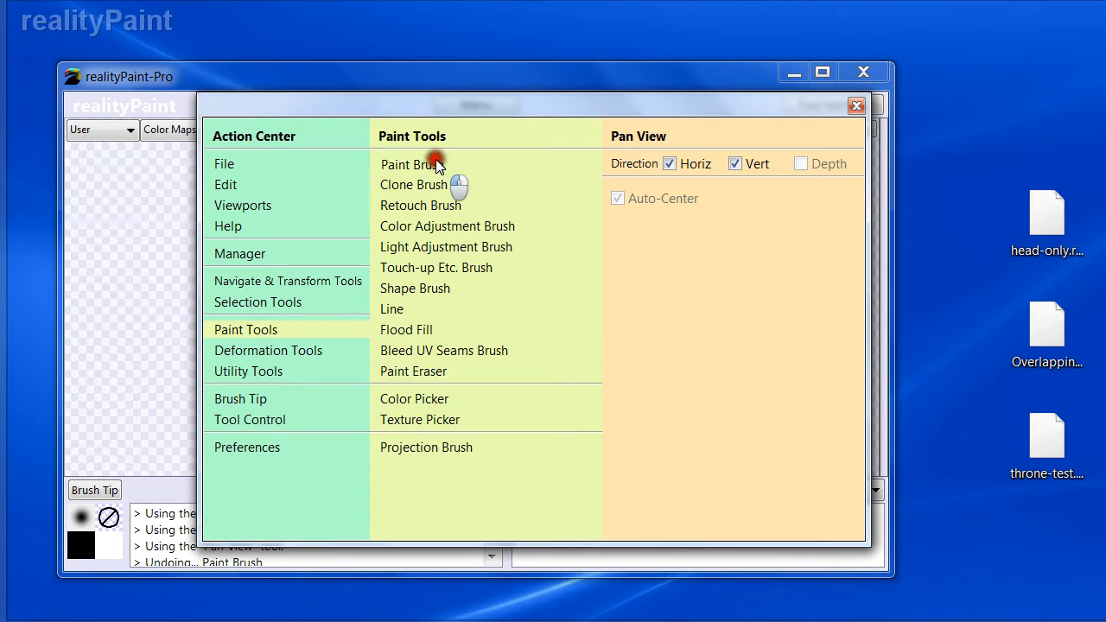
pyautogui.click(737, 333)
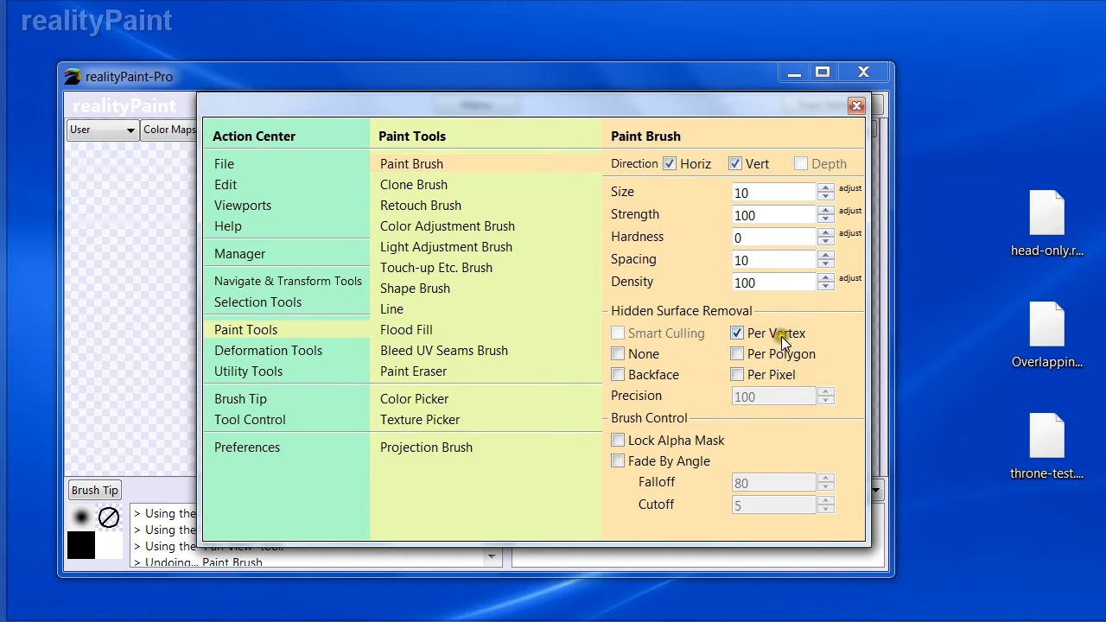
pyautogui.rightClick(774, 336)
pyautogui.moveTo(407, 334)
pyautogui.mouseDown()
pyautogui.moveTo(385, 365)
pyautogui.moveTo(420, 303)
pyautogui.moveTo(453, 421)
pyautogui.moveTo(486, 402)
pyautogui.moveTo(569, 436)
pyautogui.mouseUp()
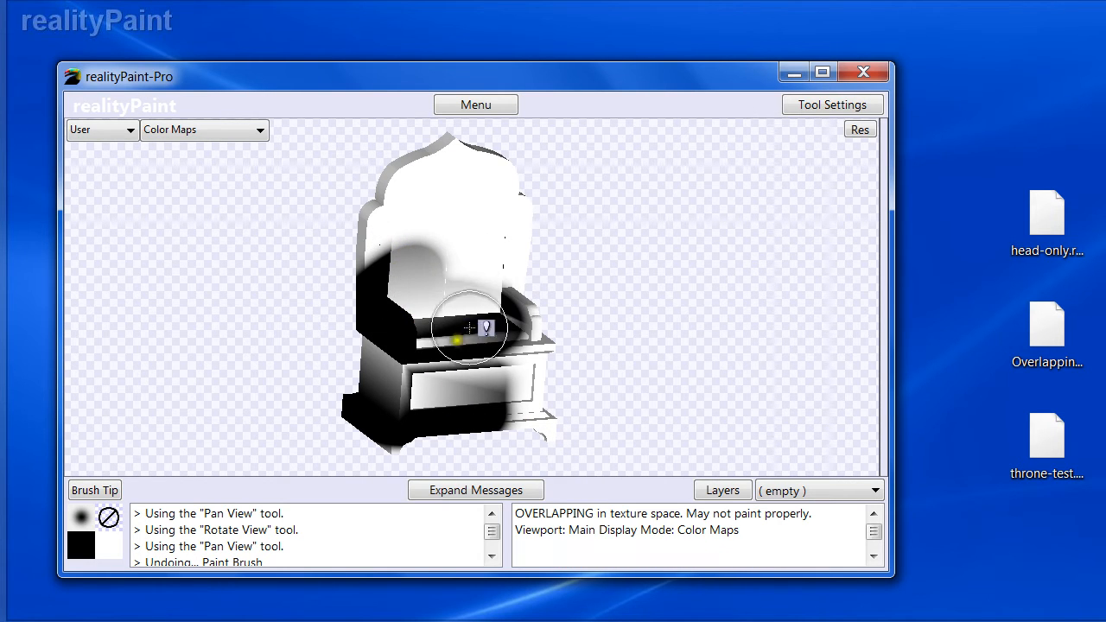
pyautogui.hotkey('ctrl', 'z')
pyautogui.moveTo(606, 431)
pyautogui.mouseDown()
pyautogui.moveTo(486, 434)
pyautogui.moveTo(348, 395)
pyautogui.moveTo(538, 321)
pyautogui.moveTo(360, 222)
pyautogui.moveTo(374, 149)
pyautogui.moveTo(354, 269)
pyautogui.moveTo(389, 300)
pyautogui.mouseUp()
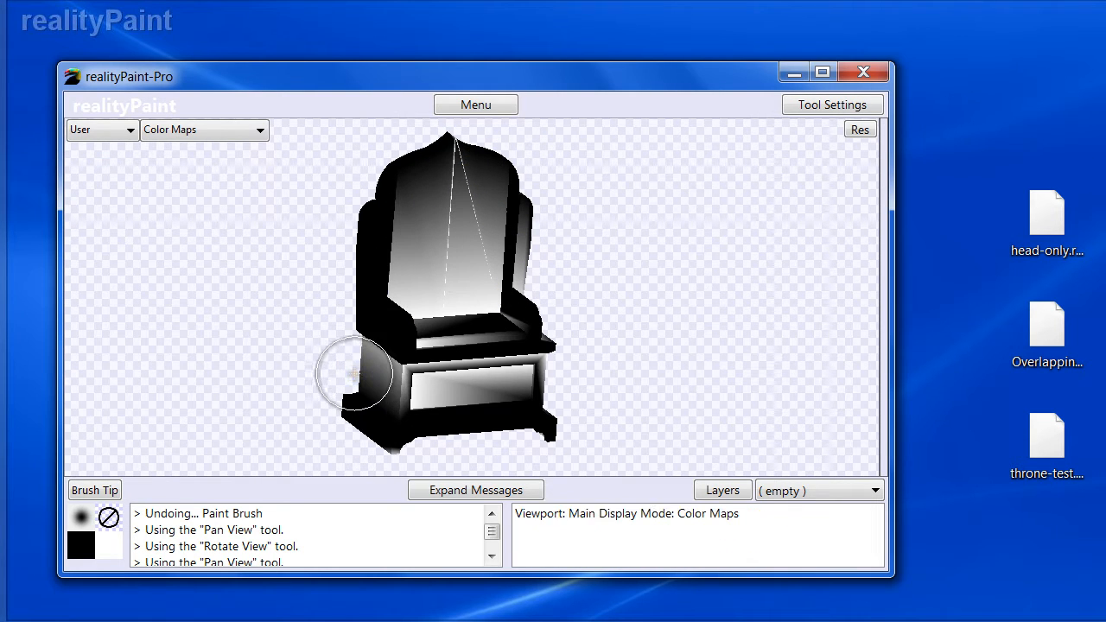
pyautogui.hotkey('ctrl', 'z')
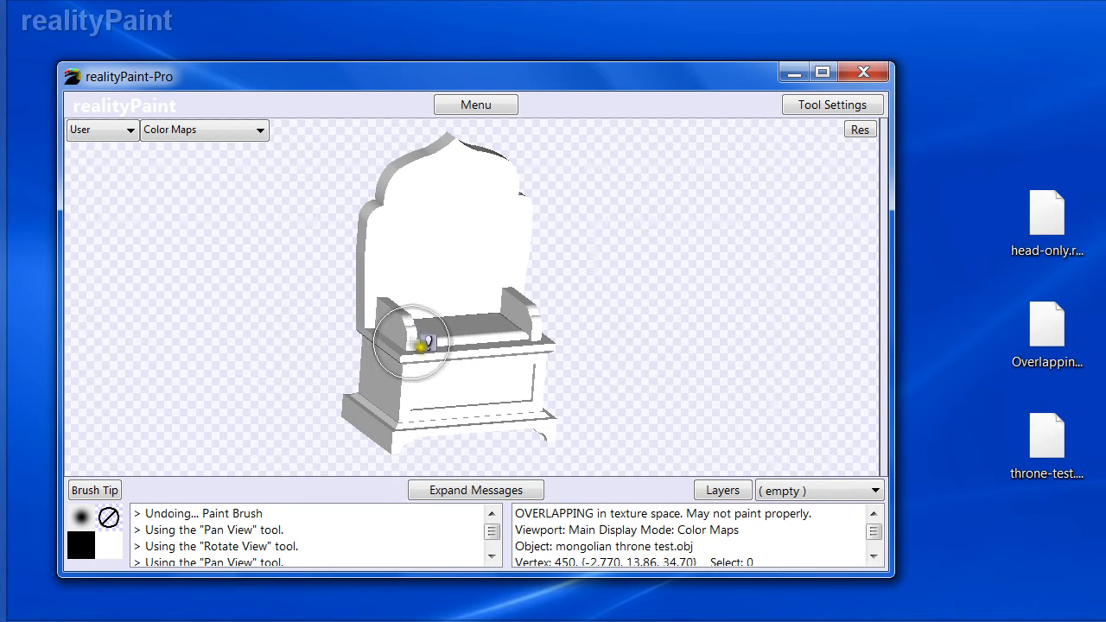
# - Paint a stroke across the throne with hidden surface removal set to None, then undo it
pyautogui.rightClick(497, 310)
pyautogui.click(630, 355)
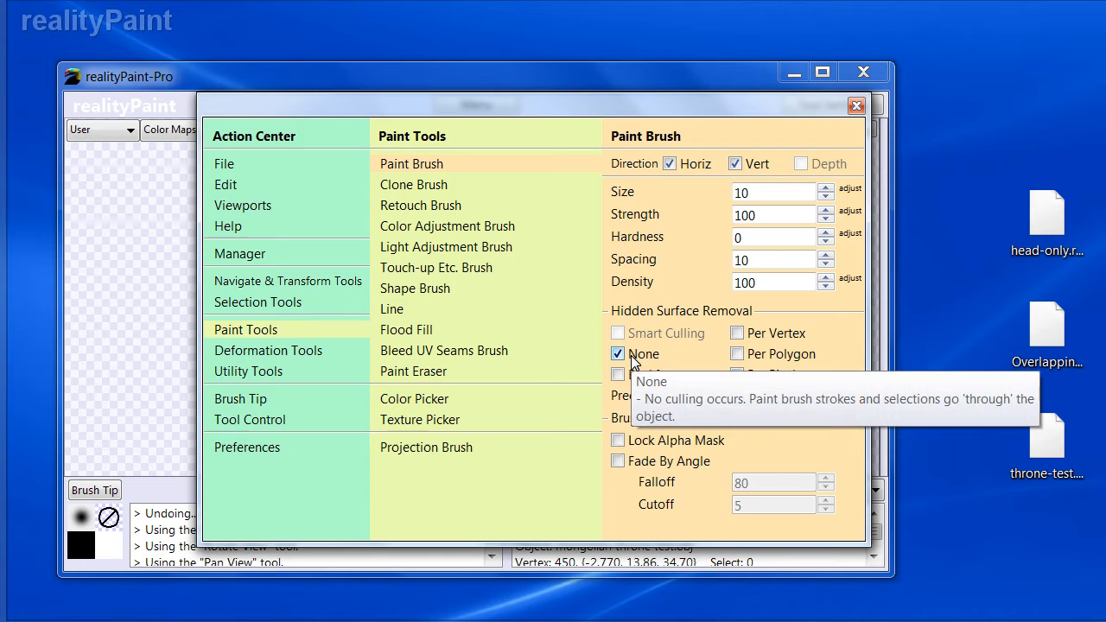
pyautogui.rightClick(429, 386)
pyautogui.moveTo(430, 387)
pyautogui.mouseDown()
pyautogui.moveTo(372, 324)
pyautogui.moveTo(389, 385)
pyautogui.moveTo(401, 181)
pyautogui.mouseUp()
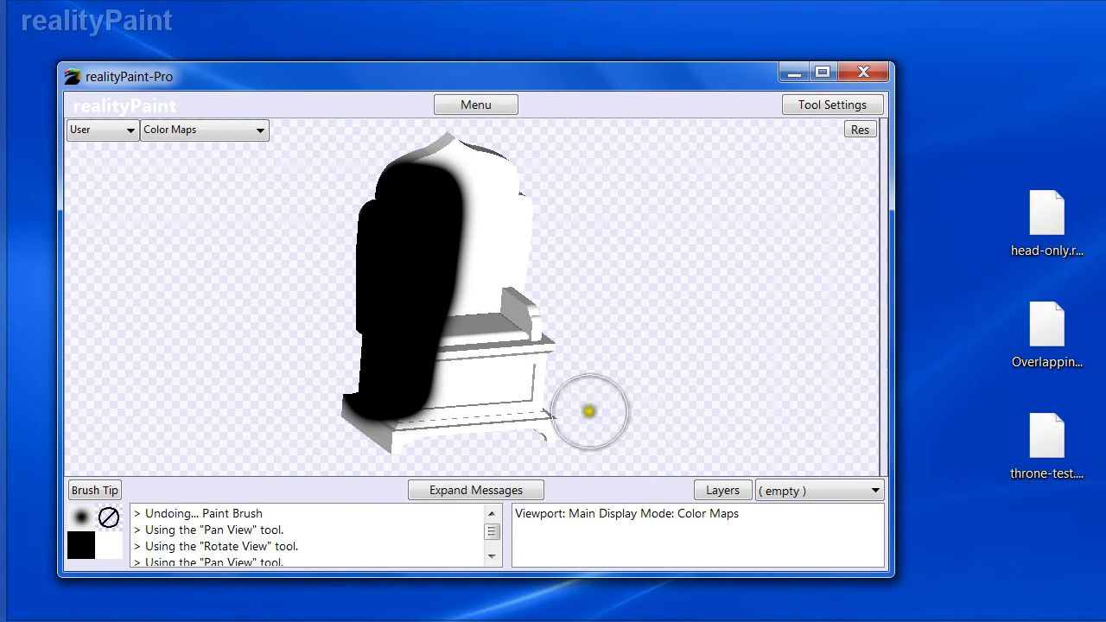
pyautogui.moveTo(399, 307)
pyautogui.keyDown('alt'); pyautogui.mouseDown()
pyautogui.moveTo(576, 350)
pyautogui.moveTo(403, 316)
pyautogui.moveTo(403, 307)
pyautogui.mouseUp(); pyautogui.keyUp('alt')
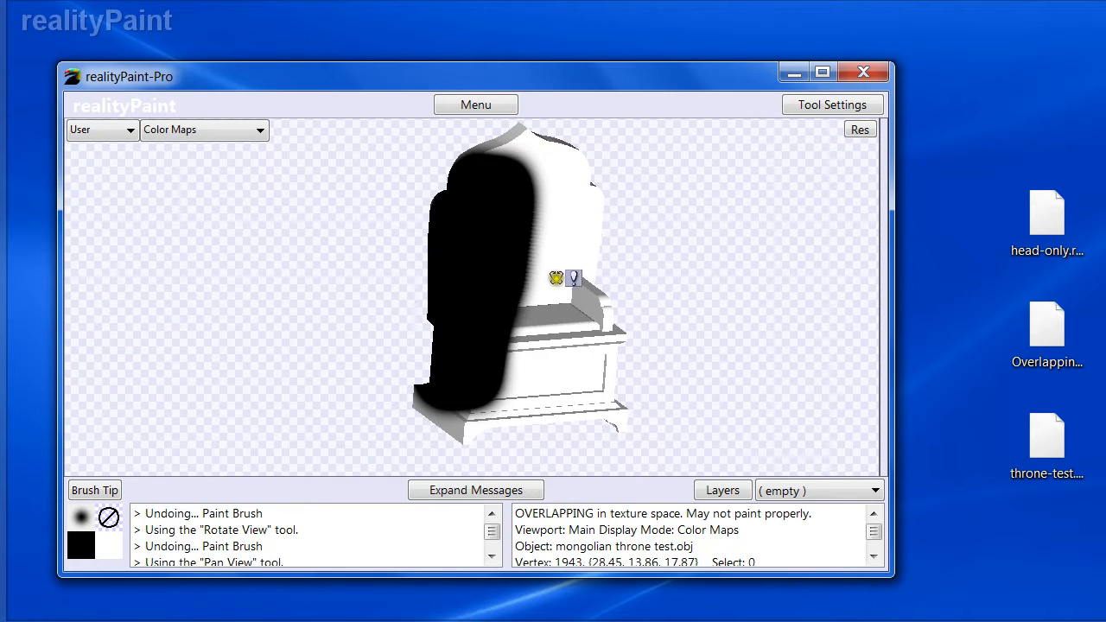
pyautogui.hotkey('ctrl', 'z')
# - Set the Paint Brush's hidden surface removal to Per Pixel with a precision of 50
pyautogui.moveTo(522, 292)
pyautogui.keyDown('alt'); pyautogui.mouseDown()
pyautogui.moveTo(509, 298)
pyautogui.moveTo(513, 275)
pyautogui.moveTo(421, 277)
pyautogui.mouseUp(); pyautogui.keyUp('alt')
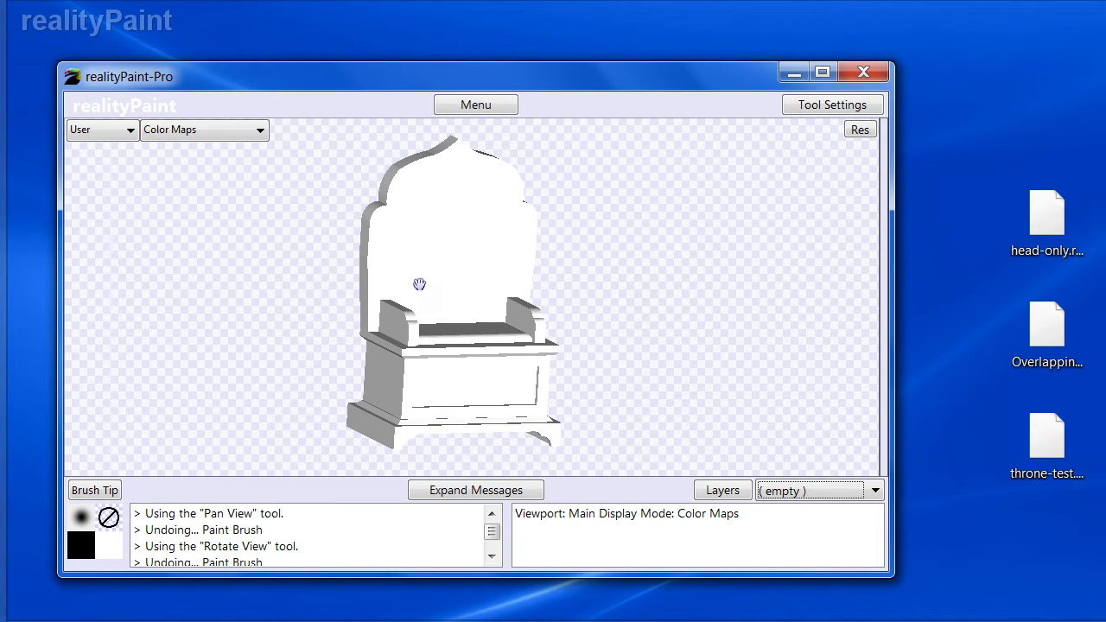
pyautogui.rightClick(625, 313)
pyautogui.click(422, 165)
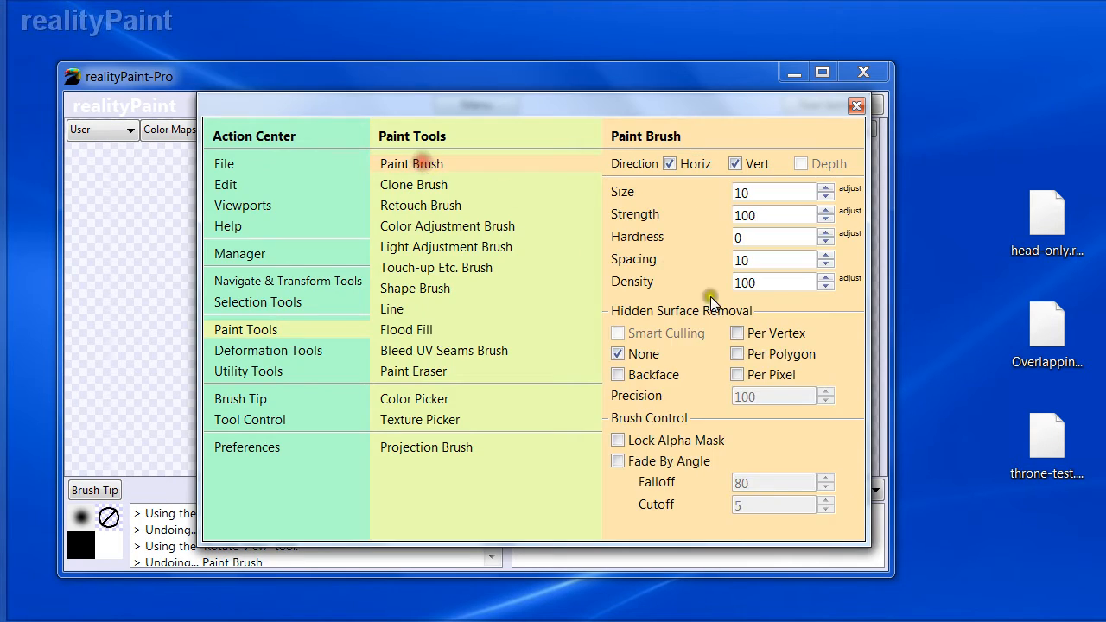
pyautogui.click(737, 374)
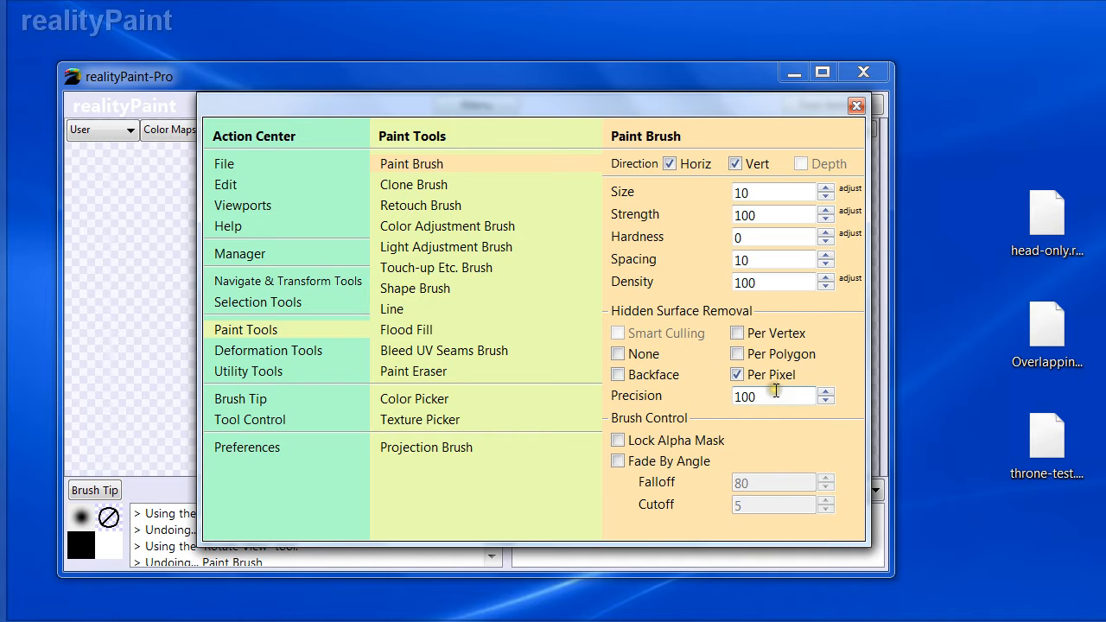
pyautogui.moveTo(712, 393)
pyautogui.press('space')
pyautogui.press('space')
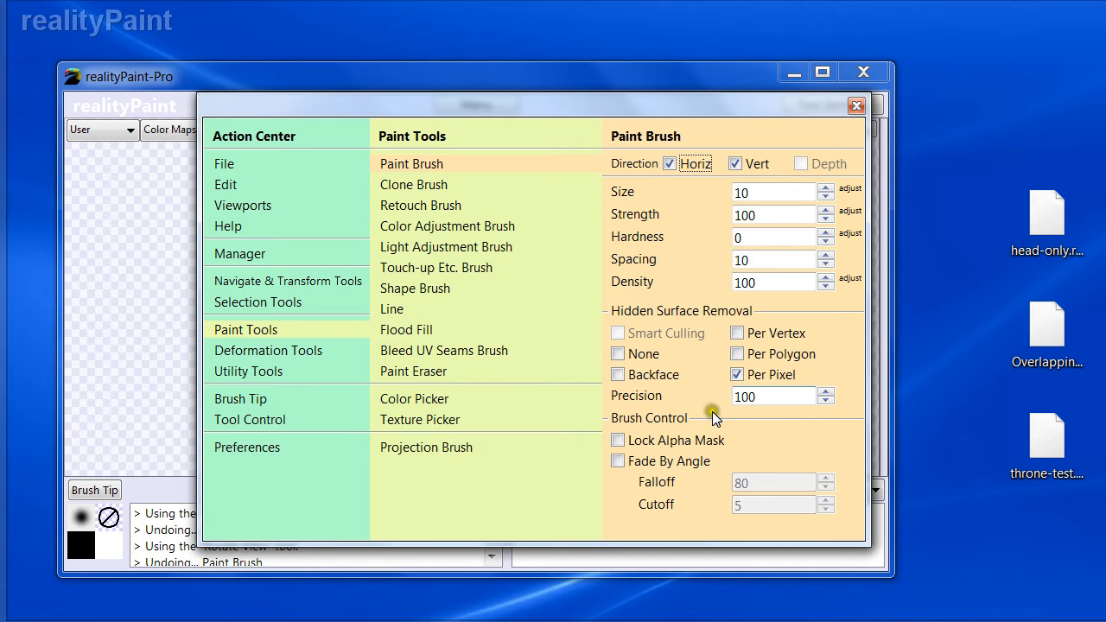
pyautogui.doubleClick(745, 397)
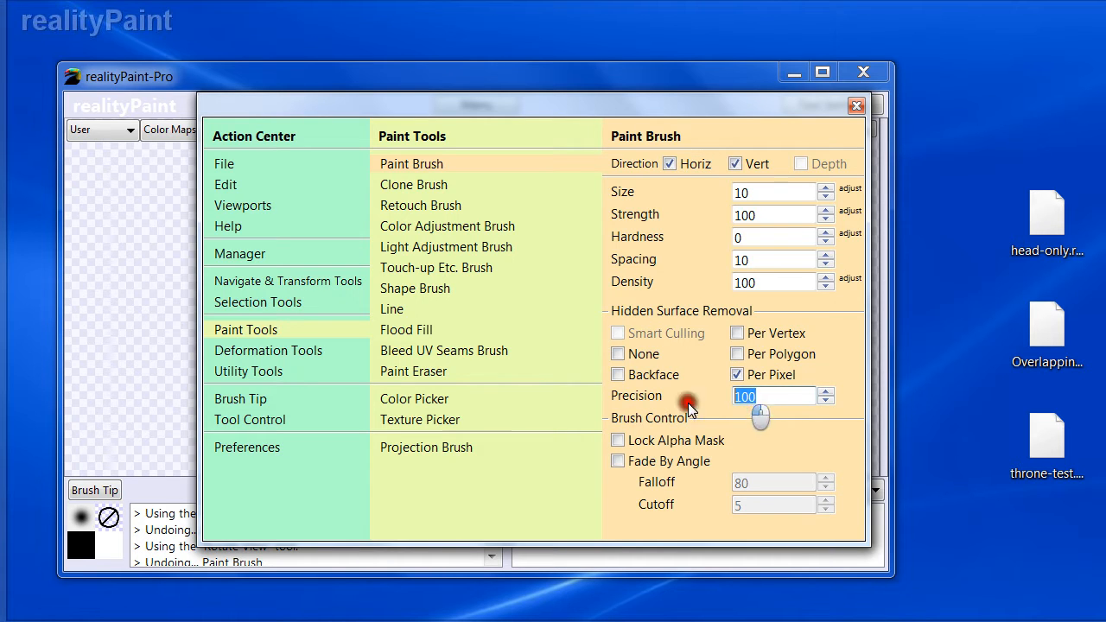
pyautogui.write('50')
pyautogui.press('space')
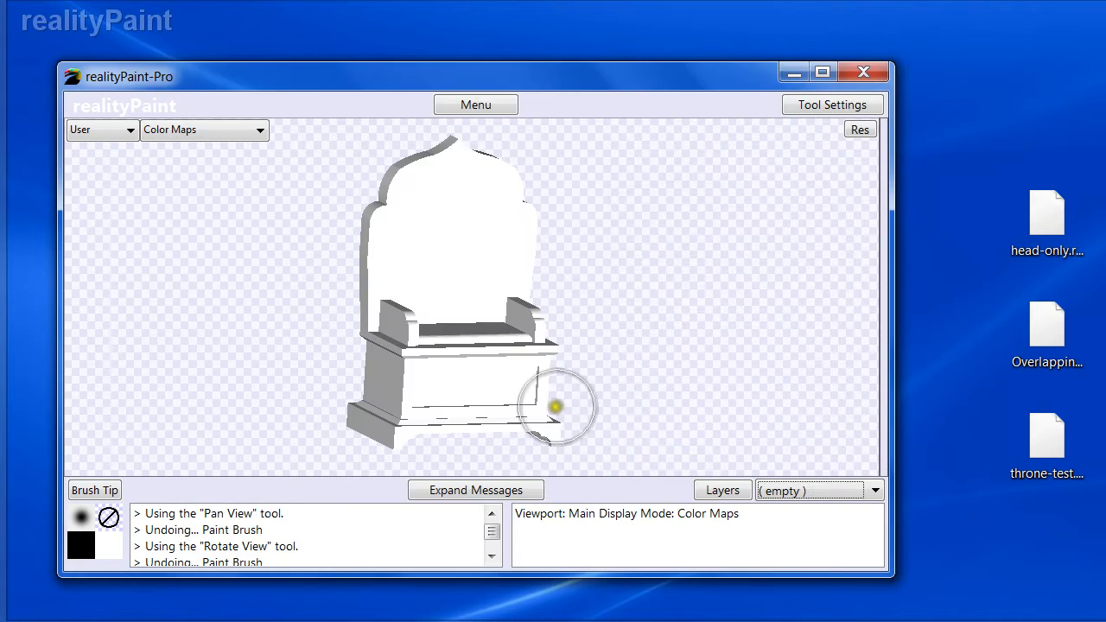
# - Paint black strokes across the throne's seat and base, then check them in wireframe
pyautogui.moveTo(367, 298)
pyautogui.mouseDown()
pyautogui.moveTo(420, 303)
pyautogui.moveTo(420, 338)
pyautogui.moveTo(389, 395)
pyautogui.moveTo(409, 409)
pyautogui.moveTo(593, 415)
pyautogui.moveTo(456, 340)
pyautogui.moveTo(417, 336)
pyautogui.moveTo(386, 358)
pyautogui.moveTo(357, 351)
pyautogui.mouseUp()
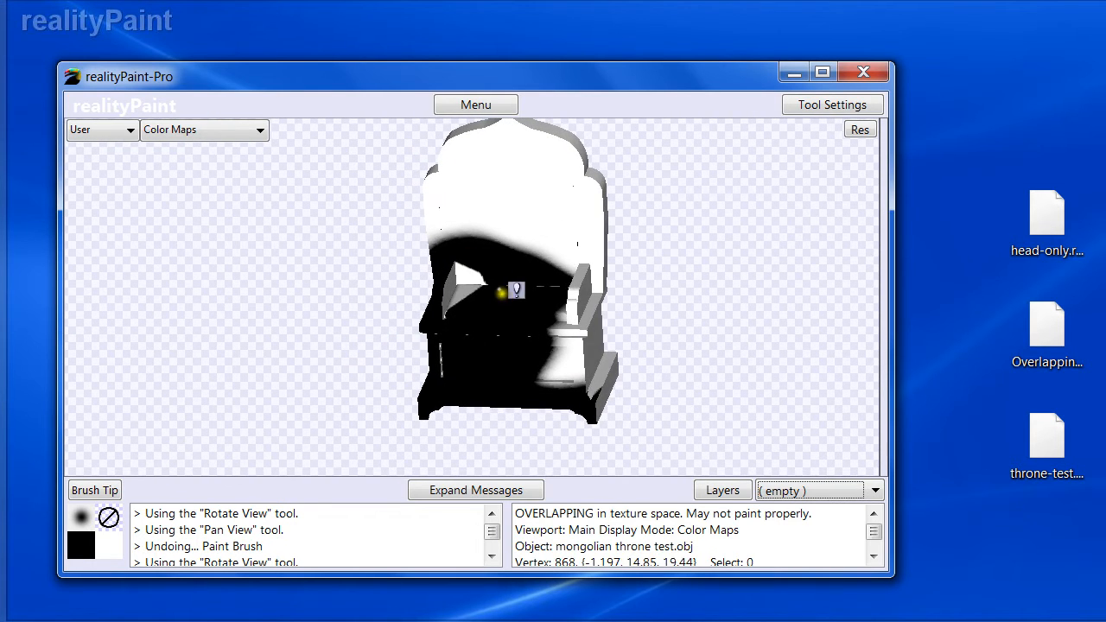
pyautogui.keyDown('alt'); pyautogui.moveTo(439, 323); pyautogui.dragTo(420, 339); pyautogui.keyUp('alt')
pyautogui.keyDown('alt'); pyautogui.moveTo(479, 286); pyautogui.dragTo(424, 328); pyautogui.keyUp('alt')
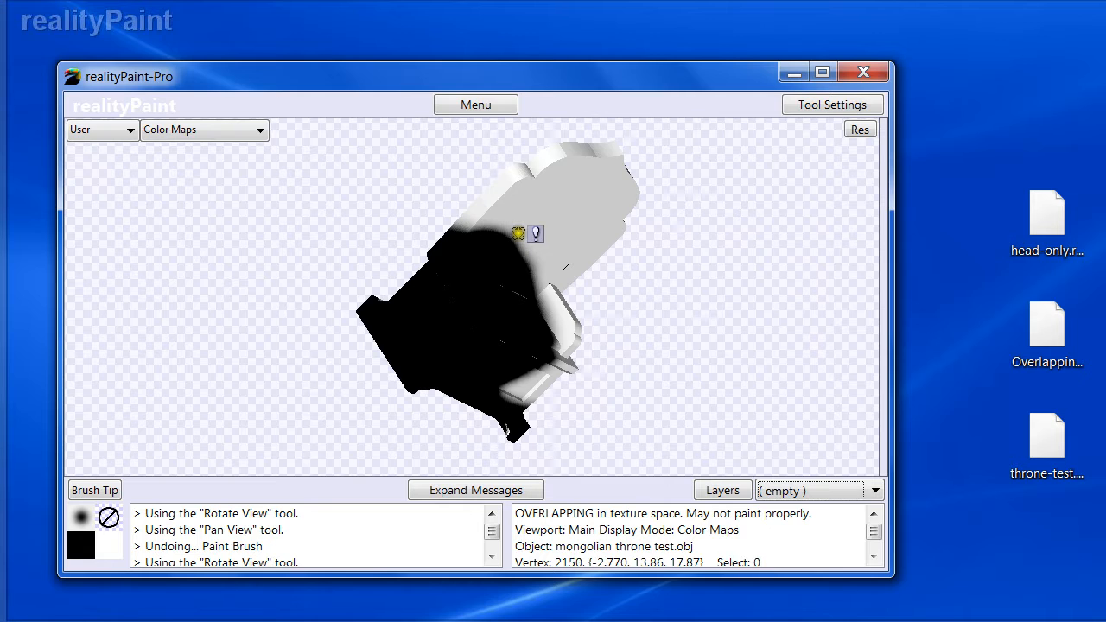
pyautogui.press('w')
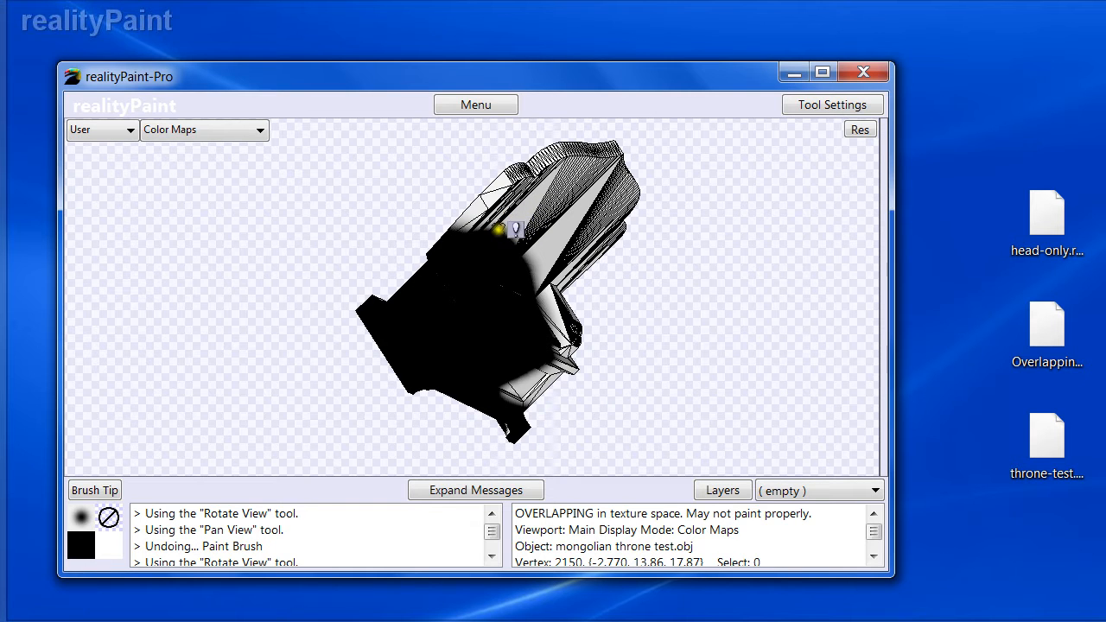
pyautogui.press('w')
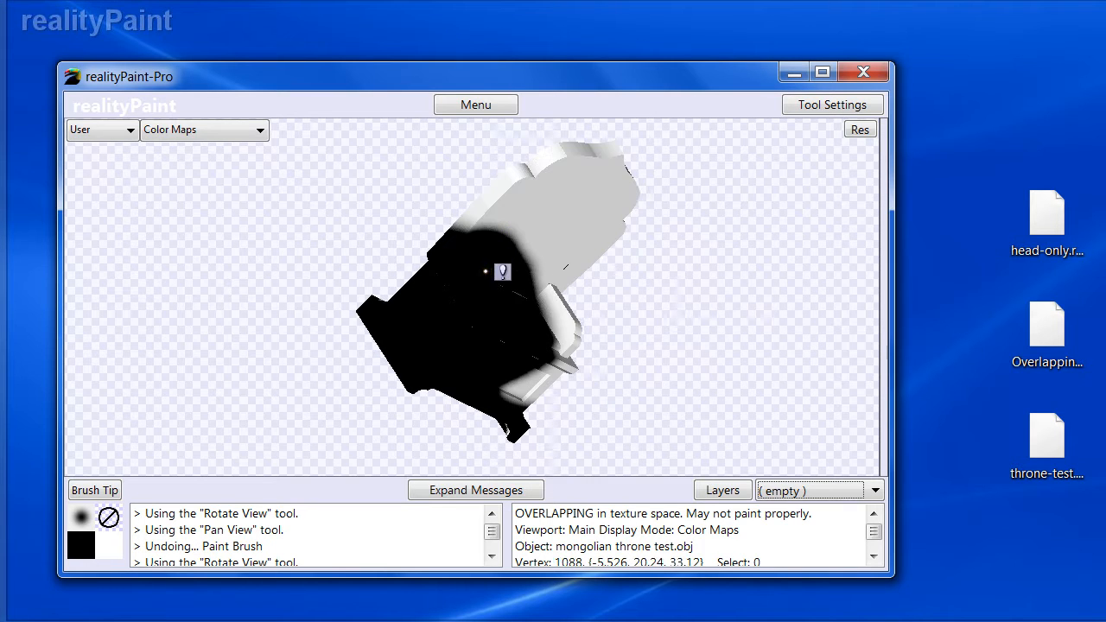
# - Paint a stroke across the throne, then undo it
pyautogui.moveTo(516, 263)
pyautogui.mouseDown(button='middle')
pyautogui.moveTo(464, 274)
pyautogui.moveTo(423, 243)
pyautogui.moveTo(496, 340)
pyautogui.moveTo(506, 316)
pyautogui.moveTo(454, 213)
pyautogui.moveTo(468, 214)
pyautogui.mouseUp(button='middle')
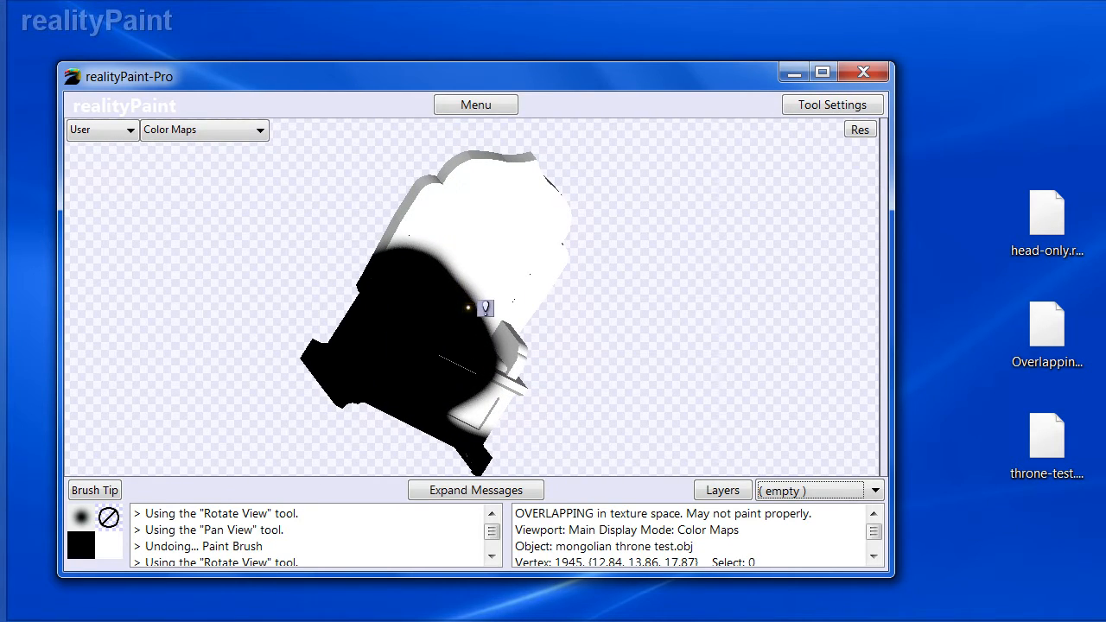
pyautogui.hotkey('ctrl', 'z')
# - Rotate the throne to view its seat and switch back to the Paint Brush tool
pyautogui.moveTo(492, 258); pyautogui.dragTo(452, 230, button='middle')
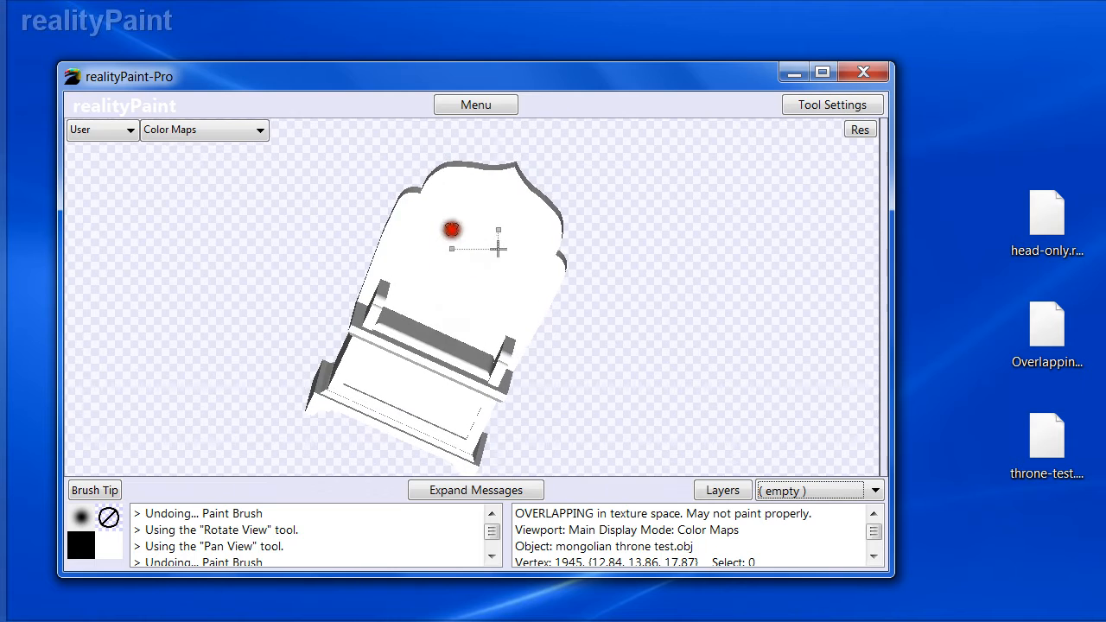
pyautogui.moveTo(452, 365); pyautogui.dragTo(499, 382, button='middle')
pyautogui.press('space')
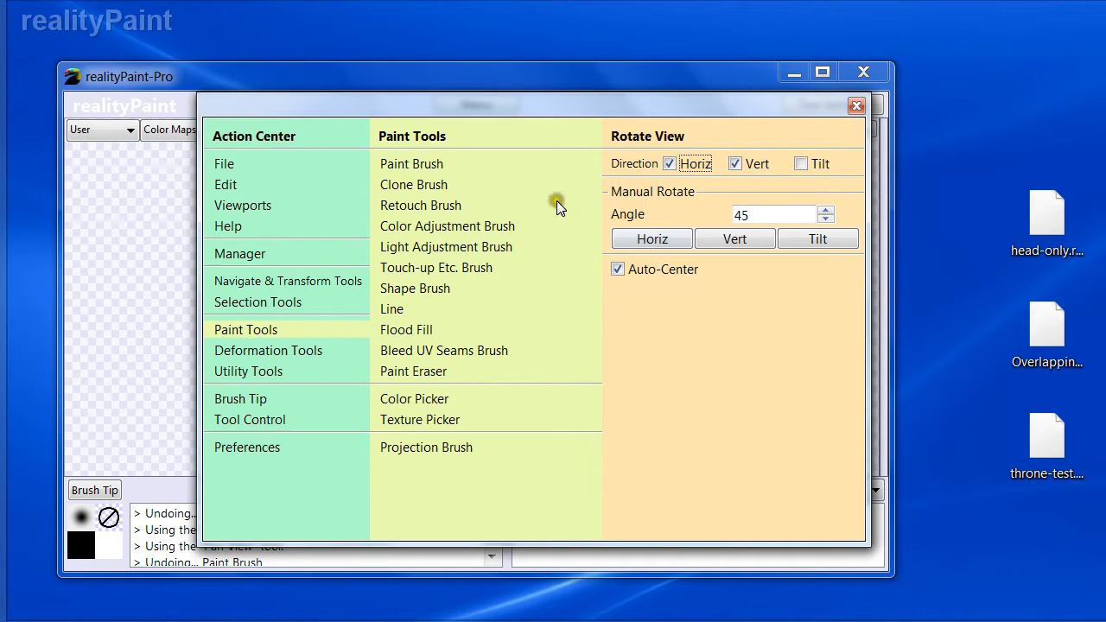
pyautogui.click(431, 166)
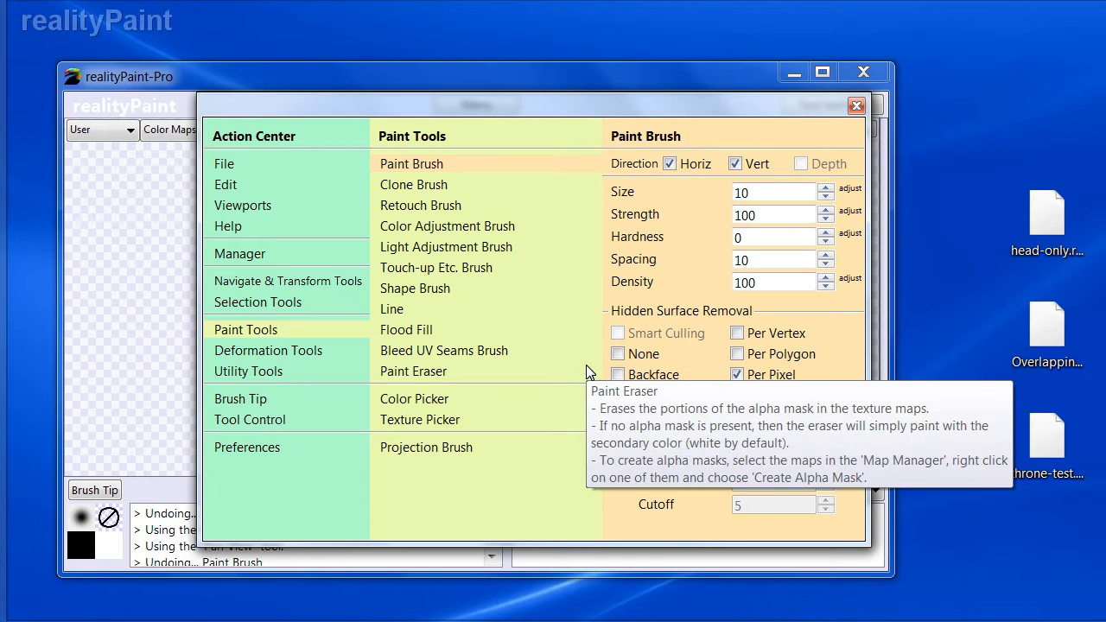
pyautogui.press('Escape')
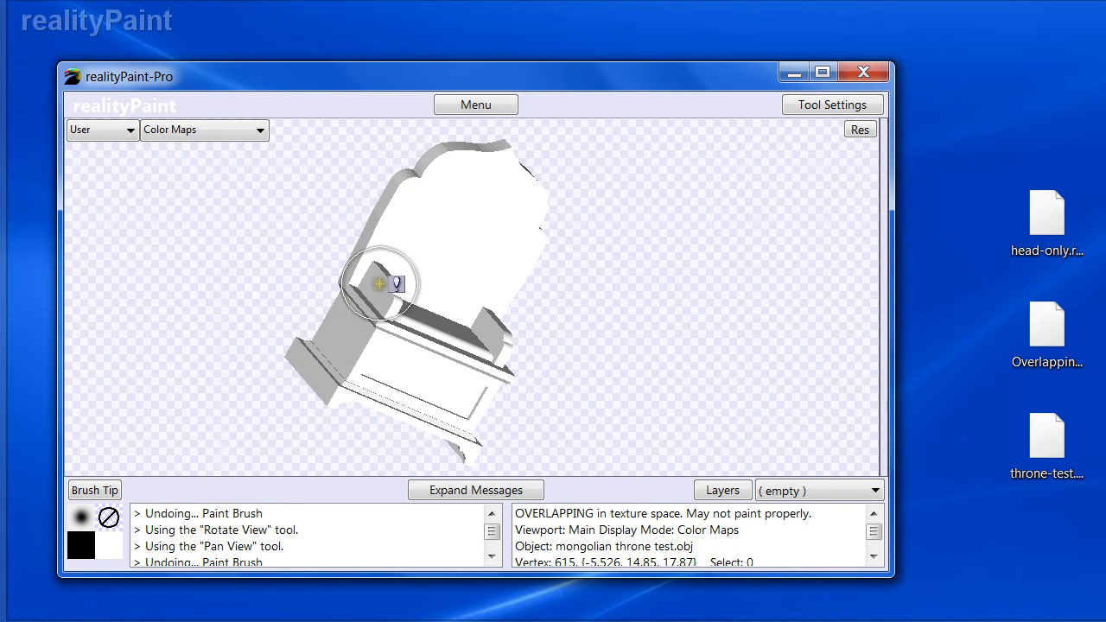
# - Paint a stroke across the throne's seat with Per Pixel removal, then undo it
pyautogui.moveTo(320, 352)
pyautogui.mouseDown()
pyautogui.moveTo(400, 291)
pyautogui.moveTo(444, 292)
pyautogui.moveTo(501, 335)
pyautogui.moveTo(356, 371)
pyautogui.moveTo(497, 314)
pyautogui.moveTo(420, 311)
pyautogui.mouseUp()
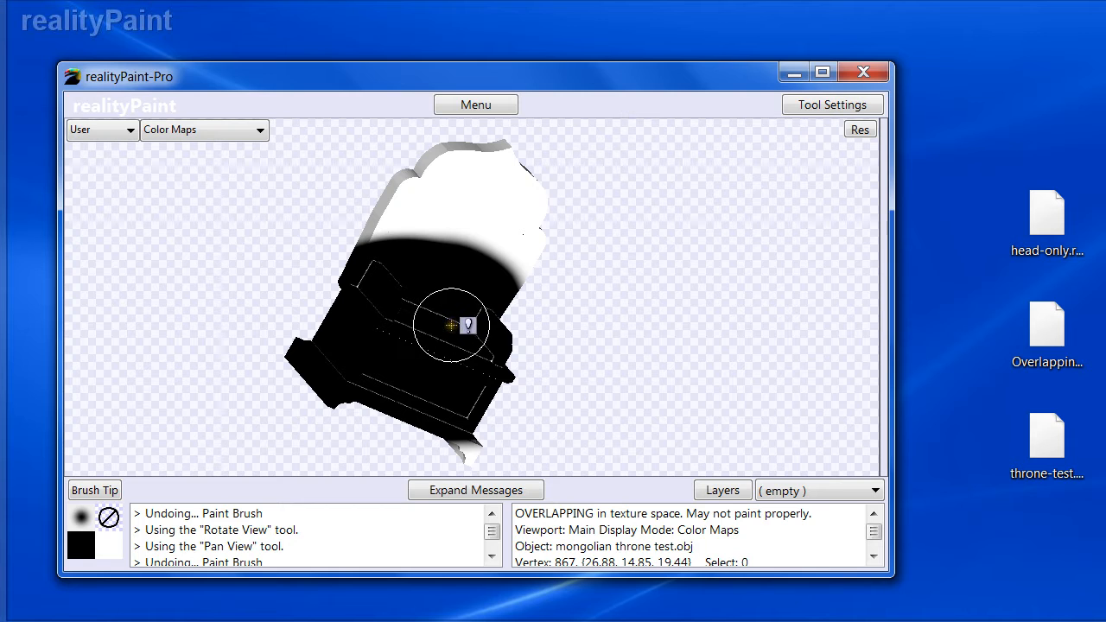
pyautogui.hotkey('ctrl', 'z')
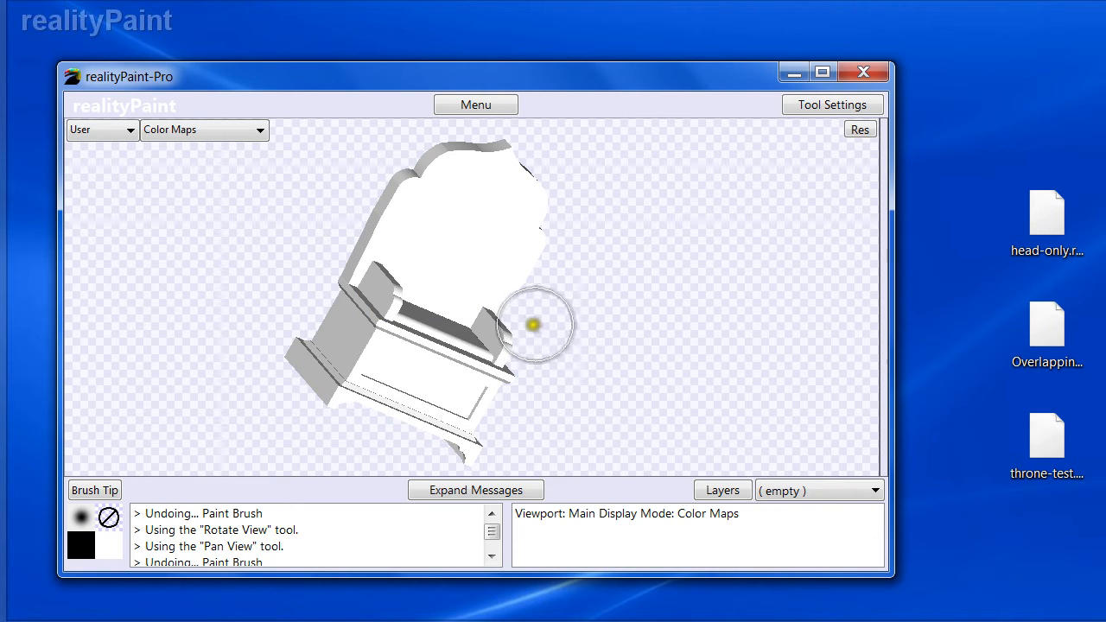
# - Set the Paint Brush's Per Pixel precision to 50
pyautogui.rightClick(528, 327)
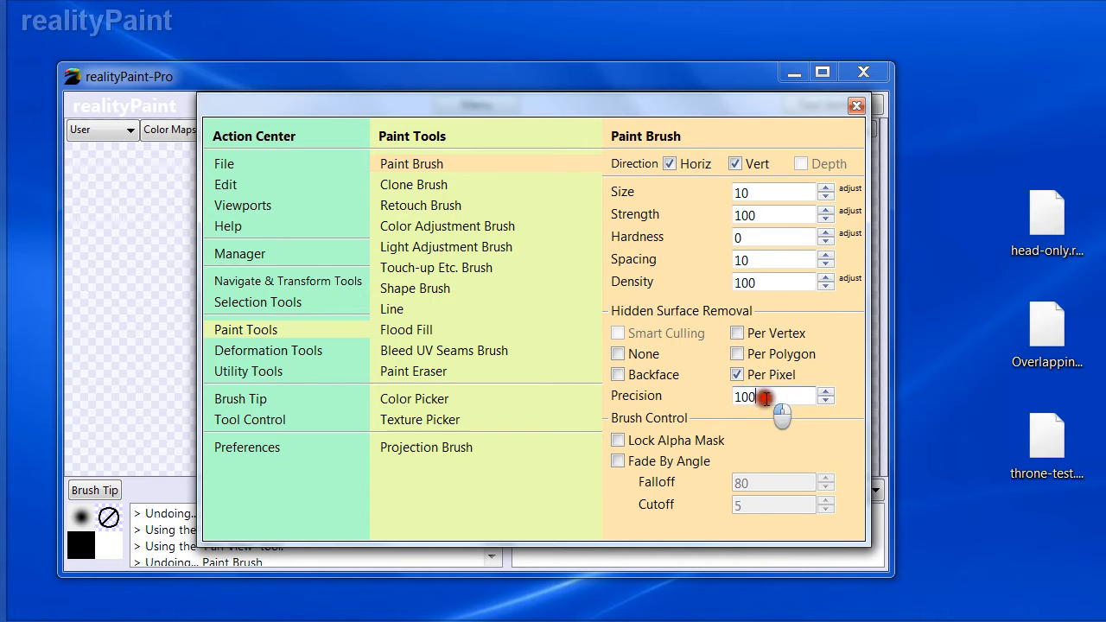
pyautogui.write('50')
pyautogui.press('Return')
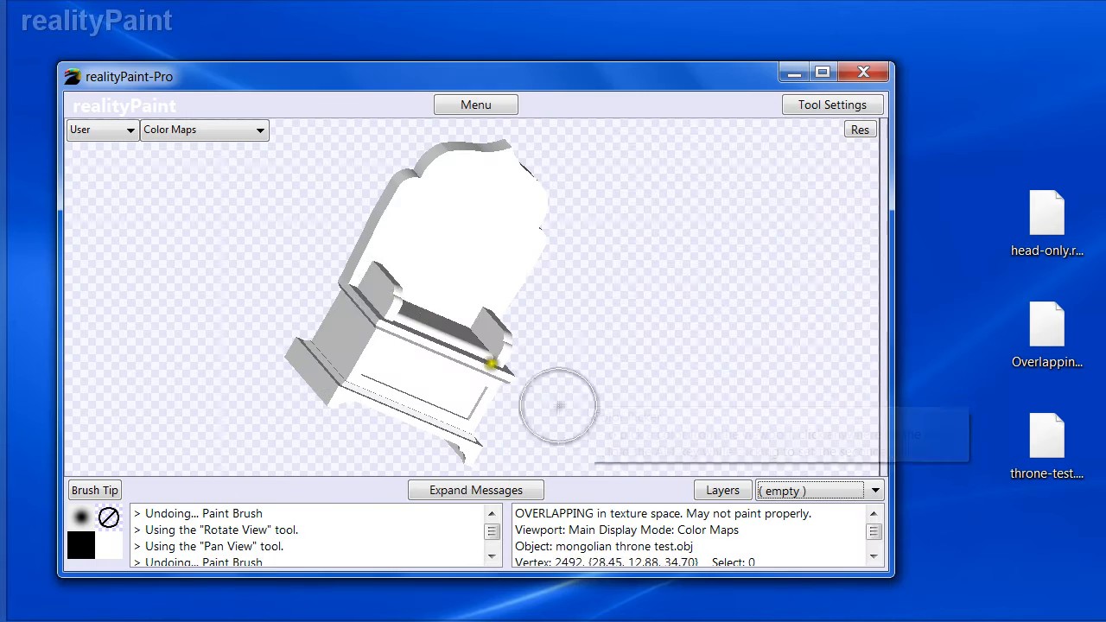
# - Paint a diagonal stroke across the throne's seat and base, then undo it
pyautogui.moveTo(365, 304)
pyautogui.mouseDown()
pyautogui.moveTo(370, 289)
pyautogui.moveTo(358, 366)
pyautogui.moveTo(500, 399)
pyautogui.moveTo(488, 412)
pyautogui.mouseUp()
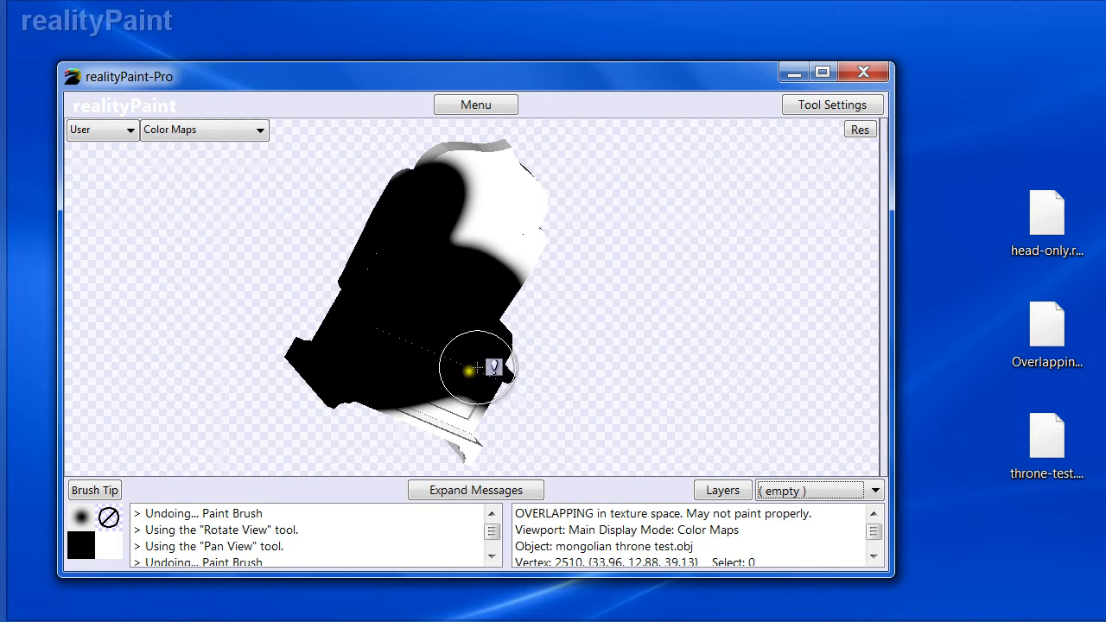
pyautogui.hotkey('ctrl', 'z')
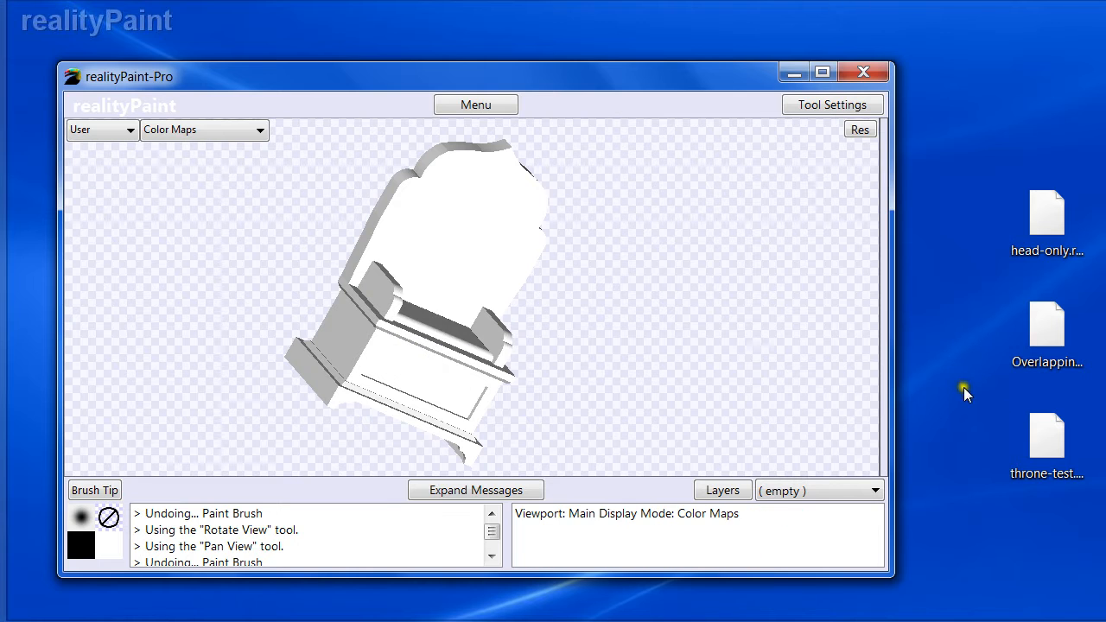
# - Set the Paint Brush's Per Pixel precision to 0 in the tool settings
pyautogui.press('space')
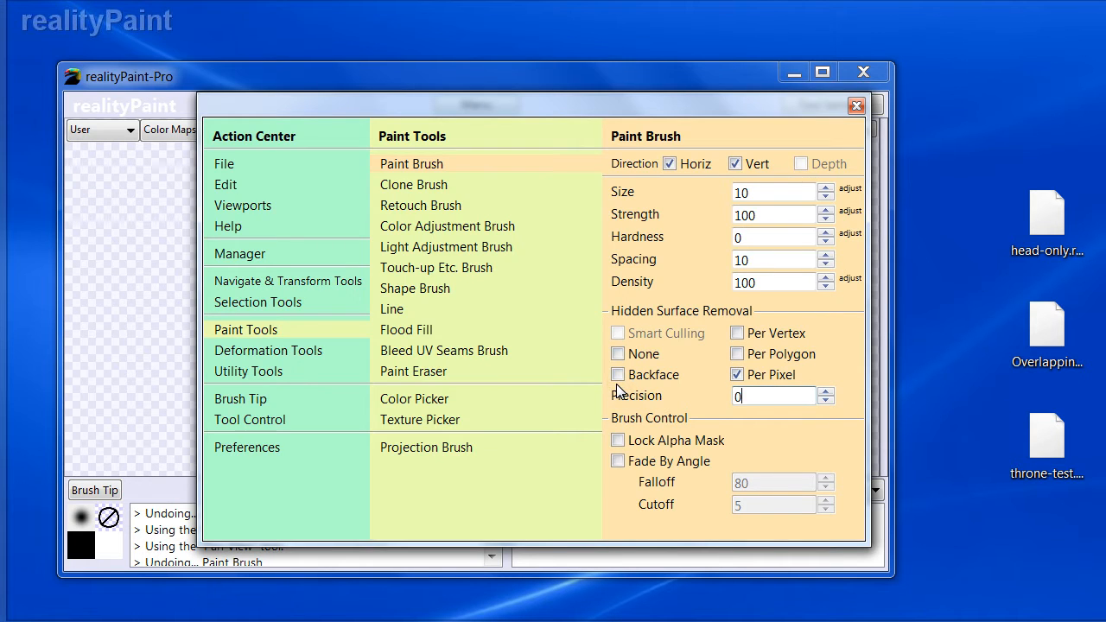
pyautogui.press('space')
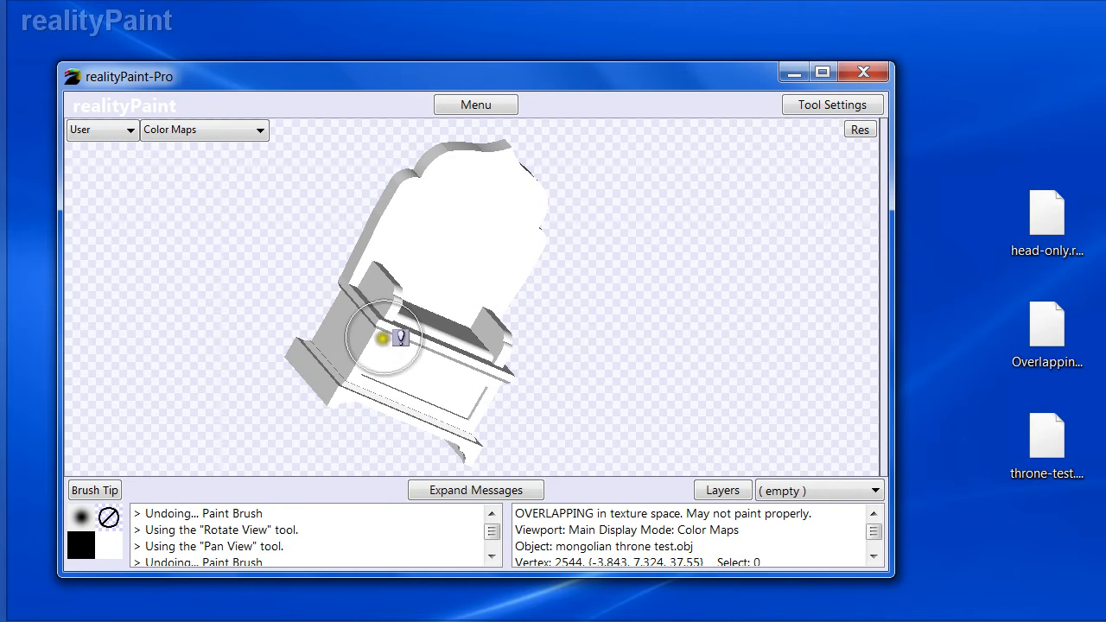
# - Paint several strokes across the whole throne, then undo the last one
pyautogui.moveTo(380, 337)
pyautogui.mouseDown()
pyautogui.moveTo(424, 291)
pyautogui.moveTo(424, 261)
pyautogui.moveTo(487, 440)
pyautogui.moveTo(486, 388)
pyautogui.moveTo(413, 329)
pyautogui.moveTo(593, 239)
pyautogui.moveTo(536, 161)
pyautogui.moveTo(593, 254)
pyautogui.moveTo(540, 298)
pyautogui.moveTo(643, 375)
pyautogui.mouseUp()
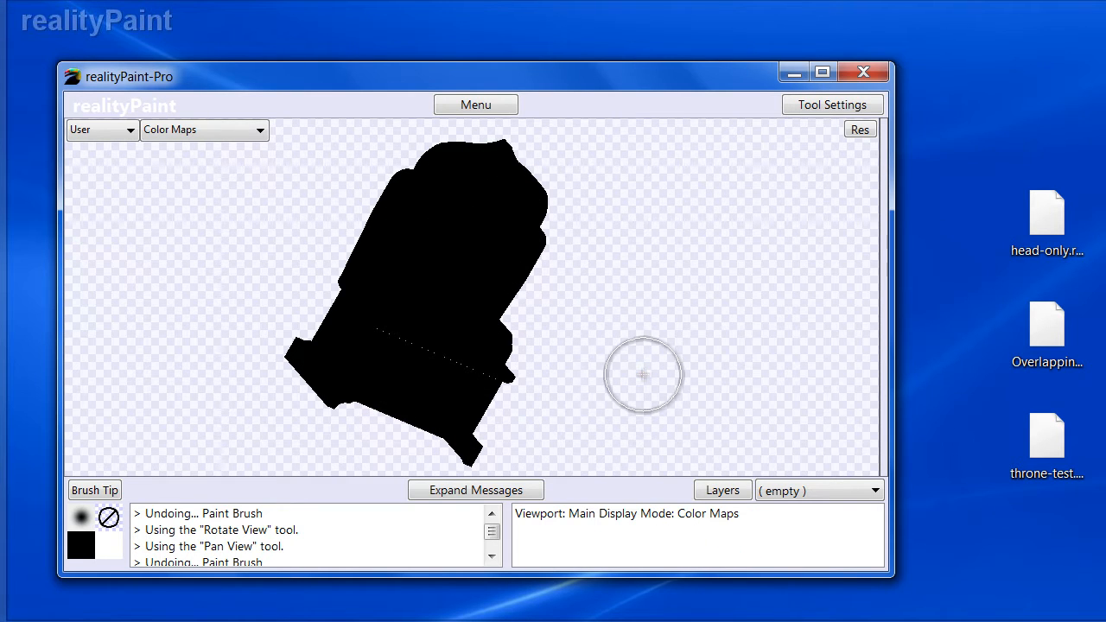
pyautogui.moveTo(434, 292)
pyautogui.keyDown('alt'); pyautogui.mouseDown()
pyautogui.moveTo(360, 348)
pyautogui.moveTo(330, 346)
pyautogui.mouseUp(); pyautogui.keyUp('alt')
pyautogui.keyDown('alt'); pyautogui.moveTo(424, 317); pyautogui.dragTo(600, 359); pyautogui.keyUp('alt')
pyautogui.keyDown('alt'); pyautogui.moveTo(540, 281); pyautogui.dragTo(417, 315); pyautogui.keyUp('alt')
pyautogui.hotkey('ctrl', 'z')
# - Rotate the throne and switch back to the Paint Brush tool
pyautogui.moveTo(508, 249)
pyautogui.keyDown('alt'); pyautogui.mouseDown()
pyautogui.moveTo(476, 269)
pyautogui.moveTo(486, 256)
pyautogui.mouseUp(); pyautogui.keyUp('alt')
pyautogui.press('space')
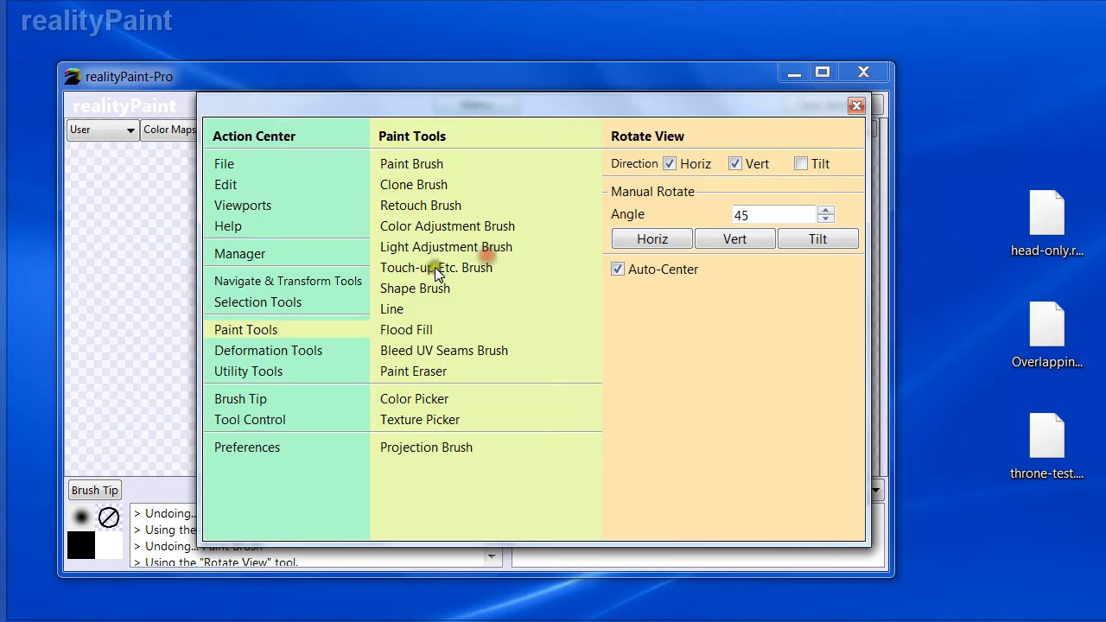
pyautogui.click(386, 167)
# - Paint strokes across the throne's back and seat from a tilted view, then undo them
pyautogui.moveTo(461, 301)
pyautogui.mouseDown()
pyautogui.moveTo(481, 345)
pyautogui.moveTo(527, 259)
pyautogui.moveTo(347, 318)
pyautogui.moveTo(519, 377)
pyautogui.moveTo(525, 198)
pyautogui.moveTo(608, 198)
pyautogui.moveTo(587, 192)
pyautogui.mouseUp()
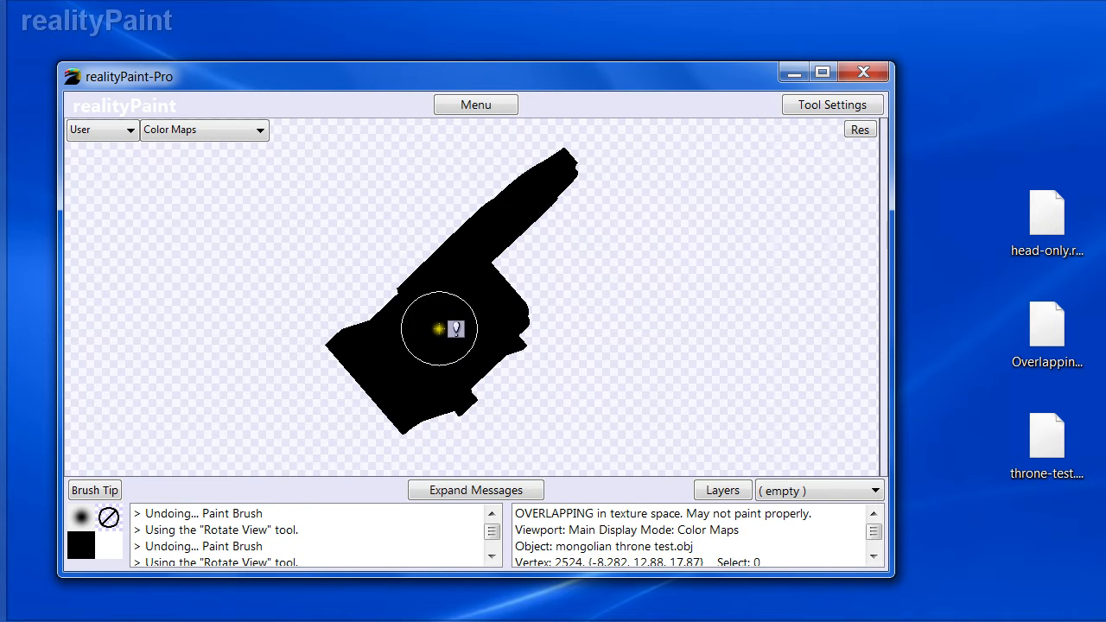
pyautogui.hotkey('ctrl', 'z')
pyautogui.moveTo(485, 323); pyautogui.dragTo(433, 342, button='middle')
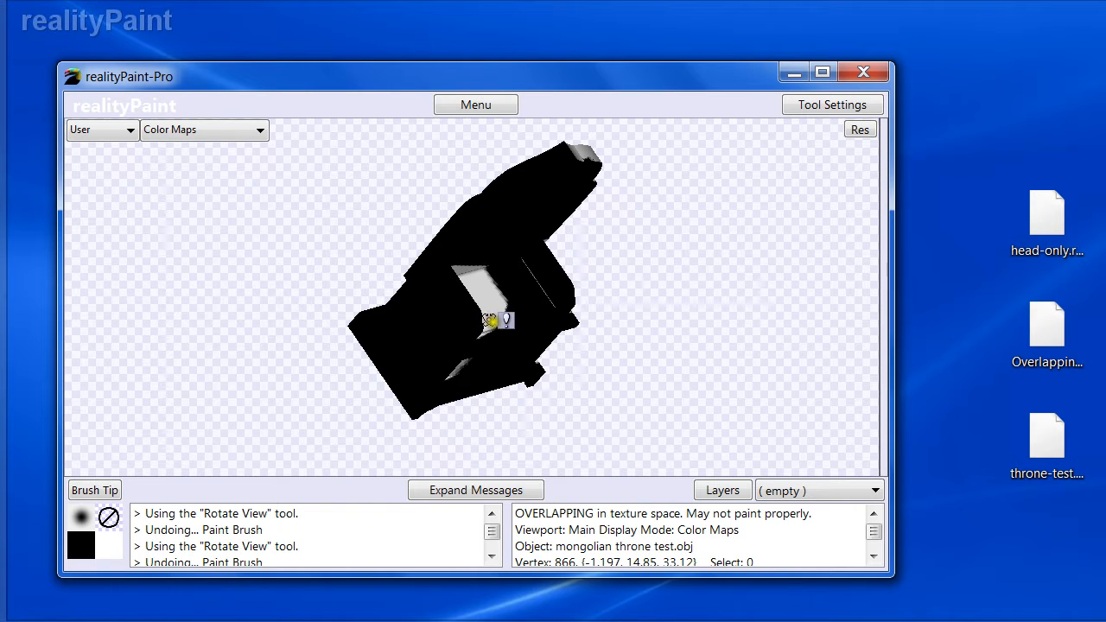
pyautogui.hotkey('ctrl', 'z')
pyautogui.moveTo(494, 322); pyautogui.dragTo(510, 302, button='middle')
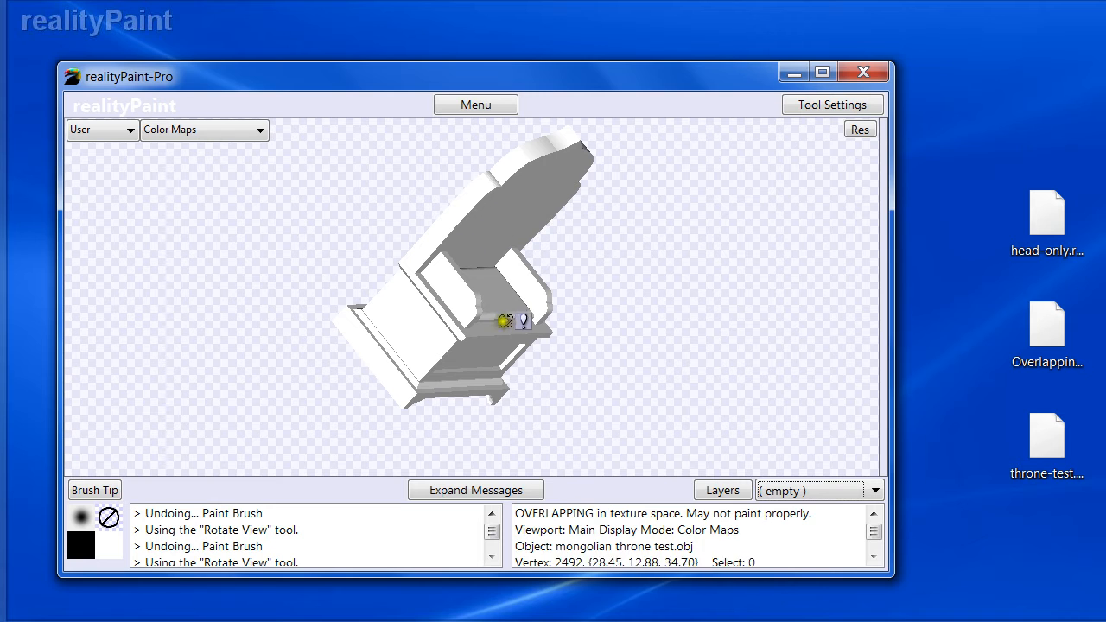
# - Reselect the Paint Brush and paint a stroke across the throne's seat
pyautogui.rightClick(537, 347)
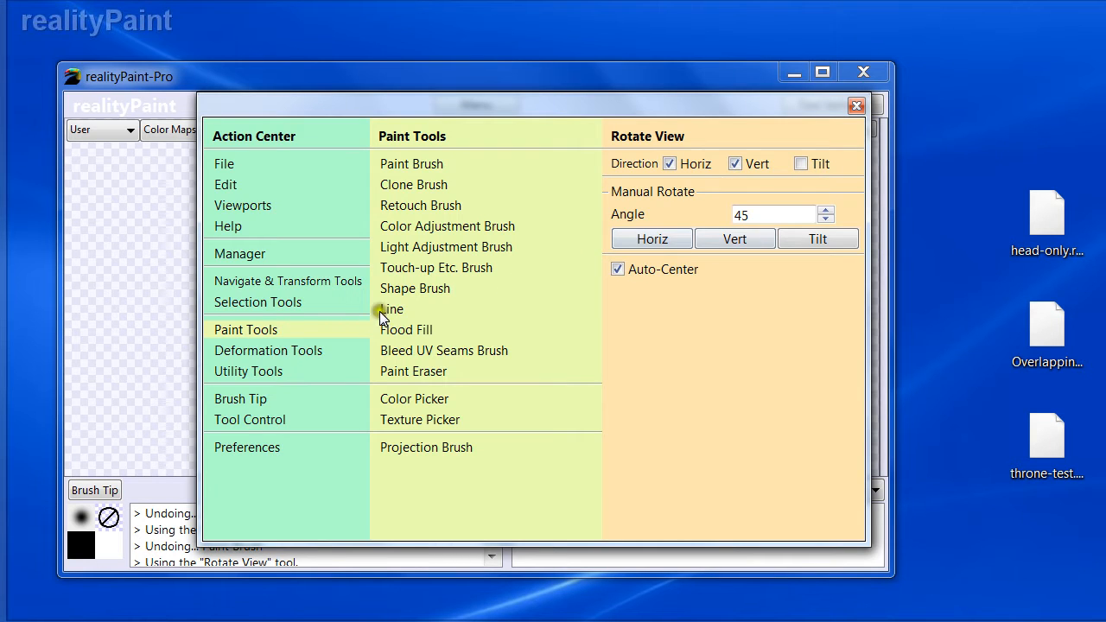
pyautogui.click(406, 167)
pyautogui.rightClick(667, 370)
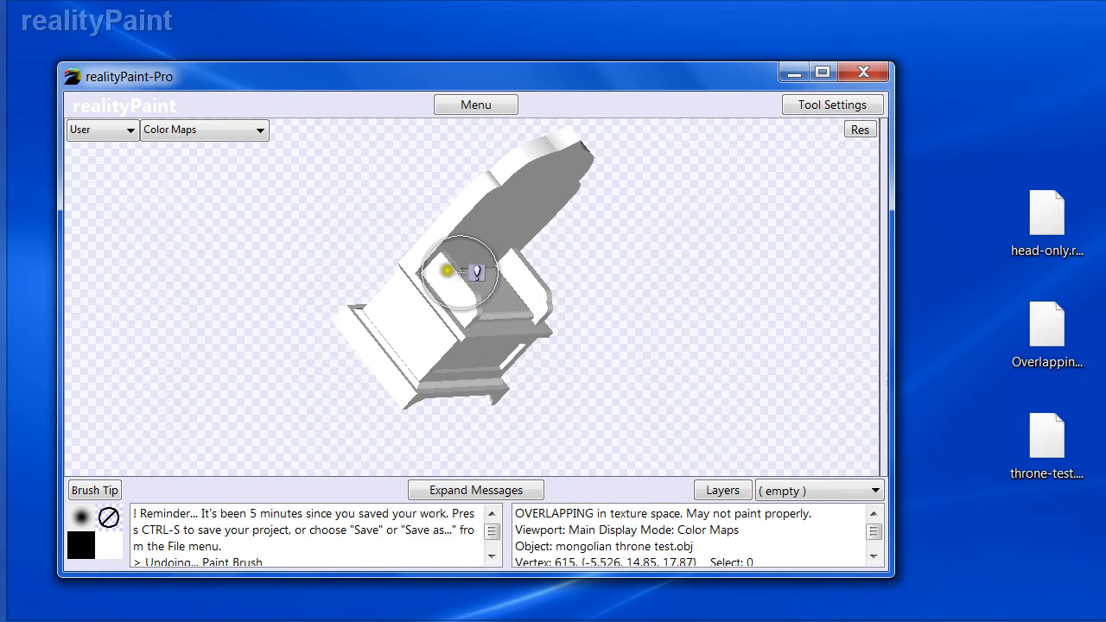
pyautogui.moveTo(444, 288)
pyautogui.mouseDown()
pyautogui.moveTo(447, 343)
pyautogui.moveTo(432, 375)
pyautogui.moveTo(488, 389)
pyautogui.mouseUp()
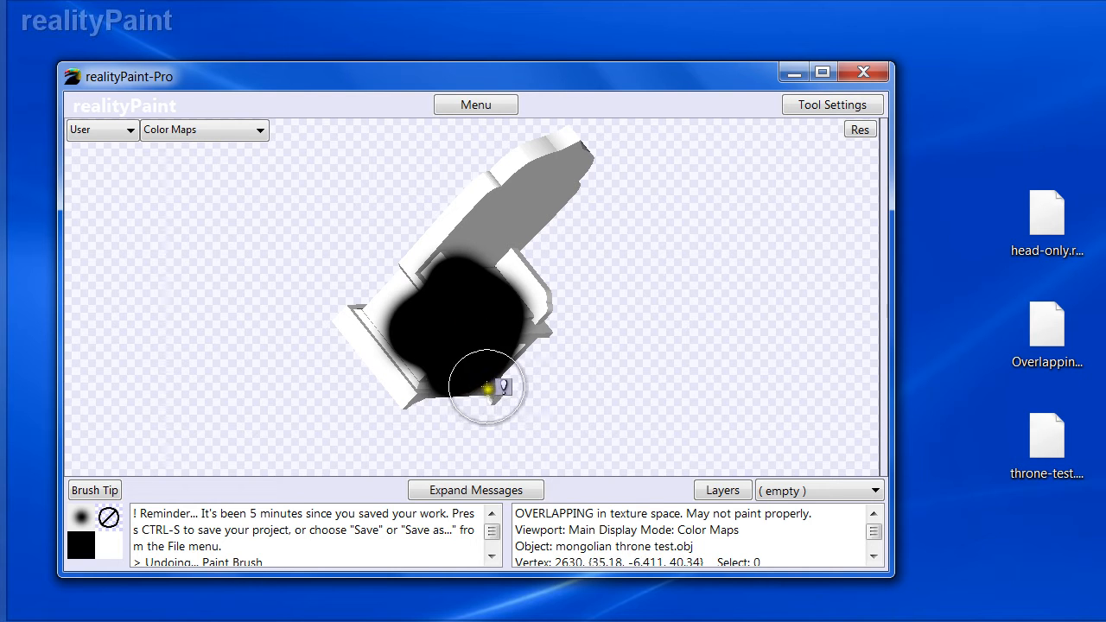
# - Zoom in to examine the painted seat closely, then undo the stroke
pyautogui.press('z')
pyautogui.moveTo(489, 326); pyautogui.dragTo(489, 326)
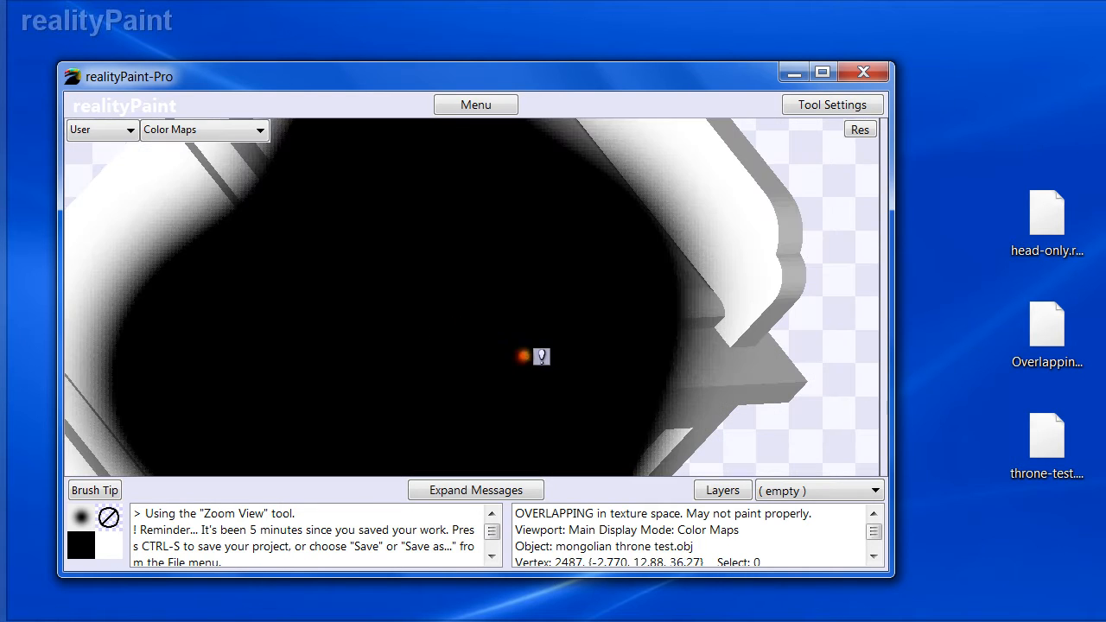
pyautogui.moveTo(463, 287)
pyautogui.mouseDown()
pyautogui.moveTo(439, 299)
pyautogui.moveTo(424, 284)
pyautogui.mouseUp()
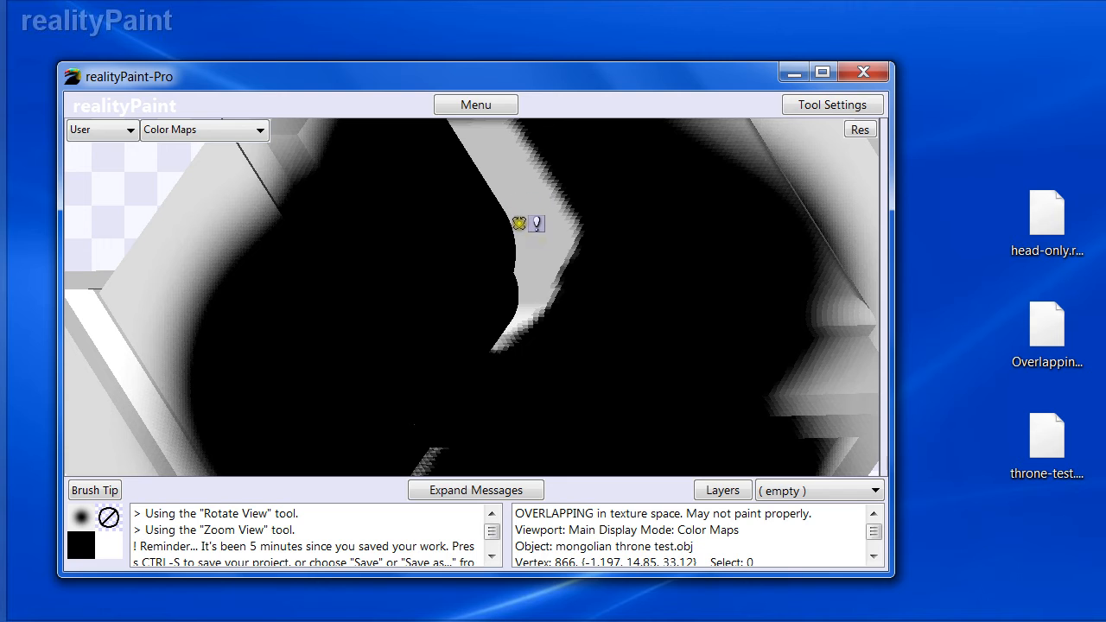
pyautogui.press('z')
pyautogui.moveTo(538, 211)
pyautogui.mouseDown()
pyautogui.moveTo(479, 260)
pyautogui.moveTo(558, 365)
pyautogui.mouseUp()
pyautogui.click(466, 279)
pyautogui.click(445, 294)
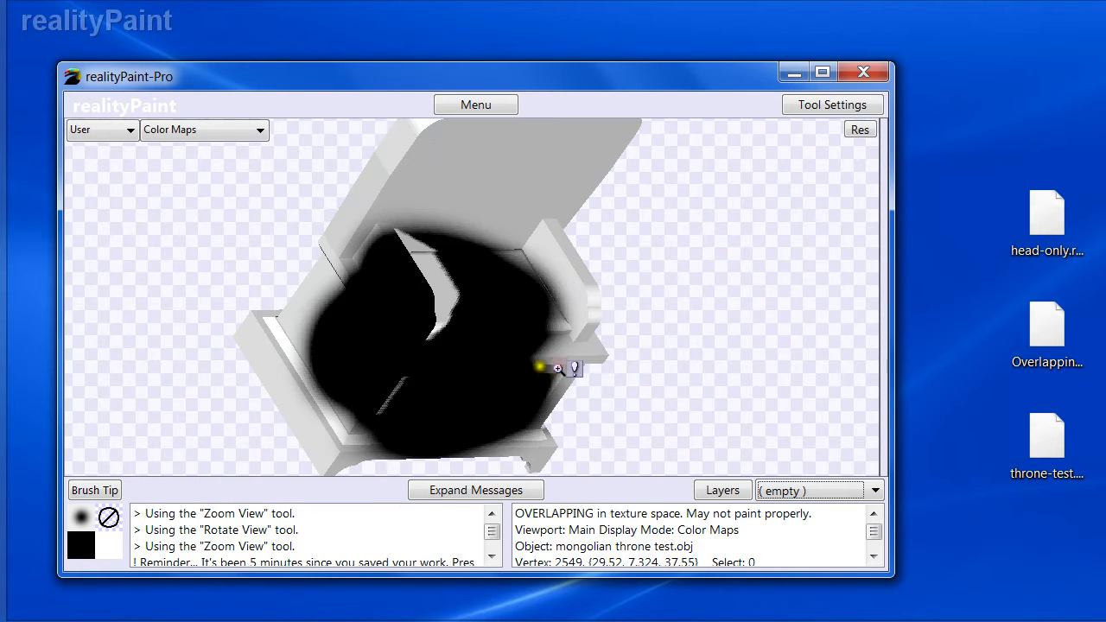
pyautogui.hotkey('ctrl', 'z')
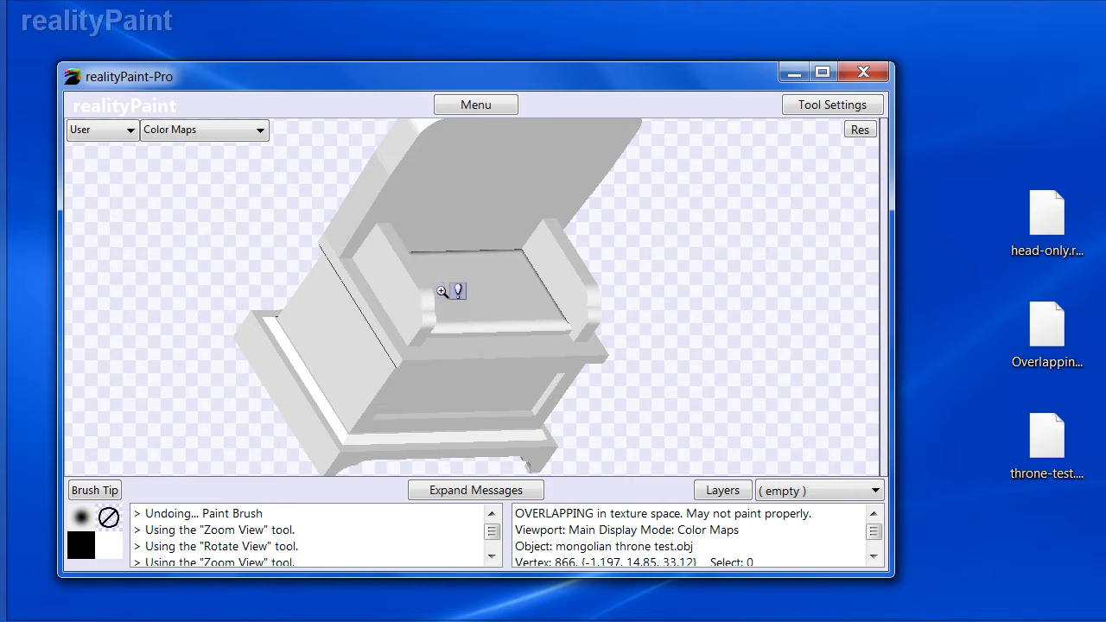
# - Rotate and zoom around the throne to examine its mesh triangles
pyautogui.press('r')
pyautogui.moveTo(467, 271); pyautogui.dragTo(384, 209)
pyautogui.moveTo(450, 242)
pyautogui.mouseDown()
pyautogui.moveTo(461, 265)
pyautogui.moveTo(475, 230)
pyautogui.moveTo(475, 261)
pyautogui.mouseUp()
pyautogui.press('z')
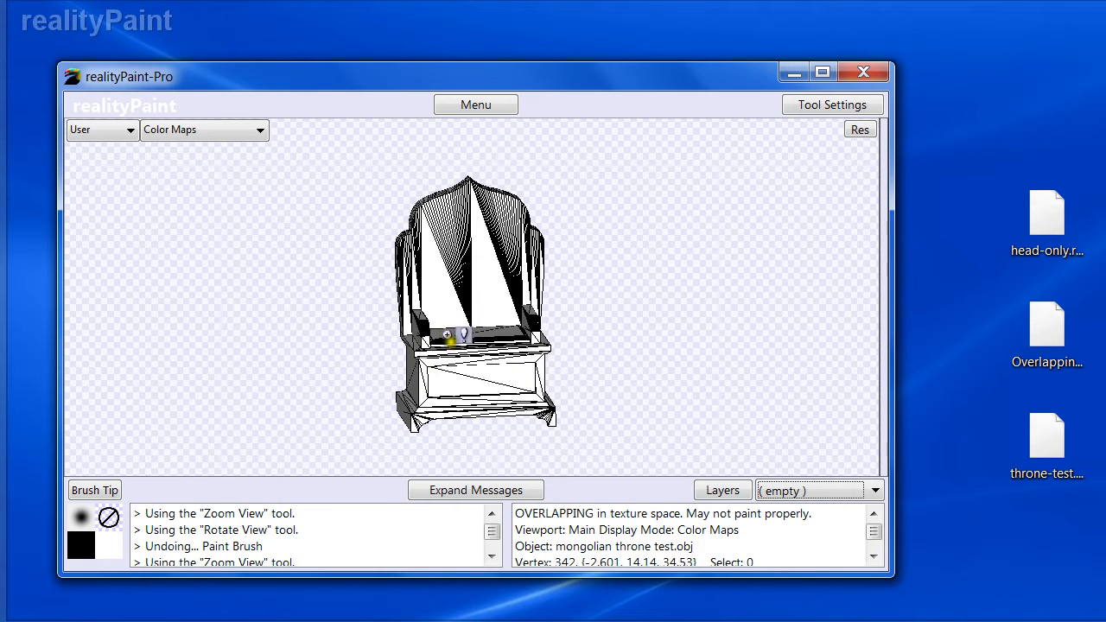
pyautogui.press('r')
pyautogui.moveTo(452, 335); pyautogui.dragTo(469, 351)
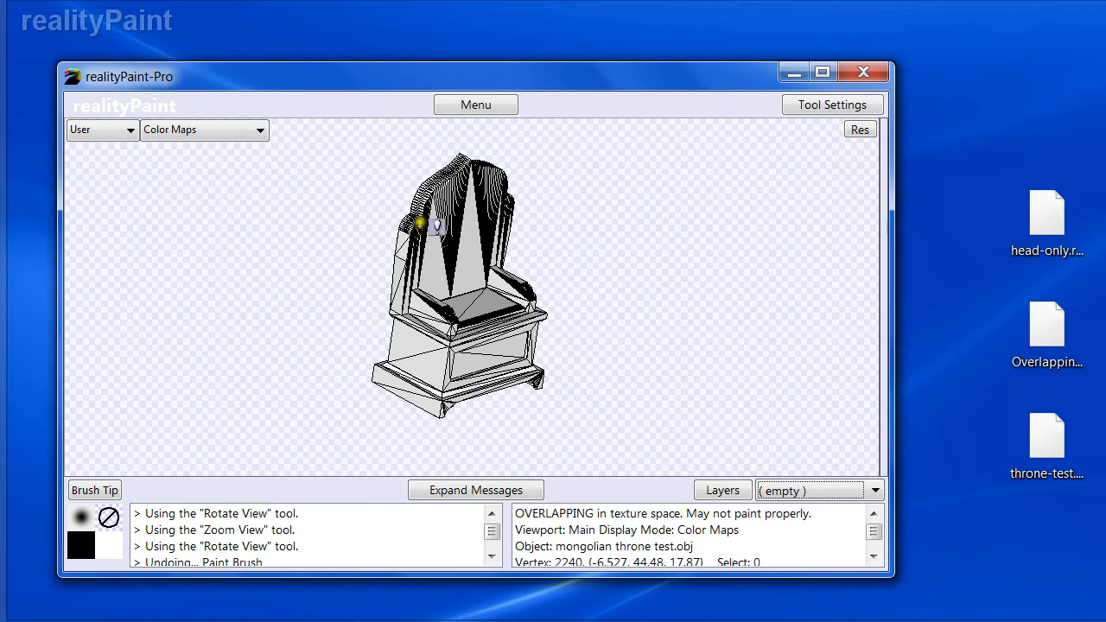
pyautogui.moveTo(441, 221)
pyautogui.mouseDown(button='middle')
pyautogui.moveTo(420, 262)
pyautogui.moveTo(442, 211)
pyautogui.mouseUp(button='middle')
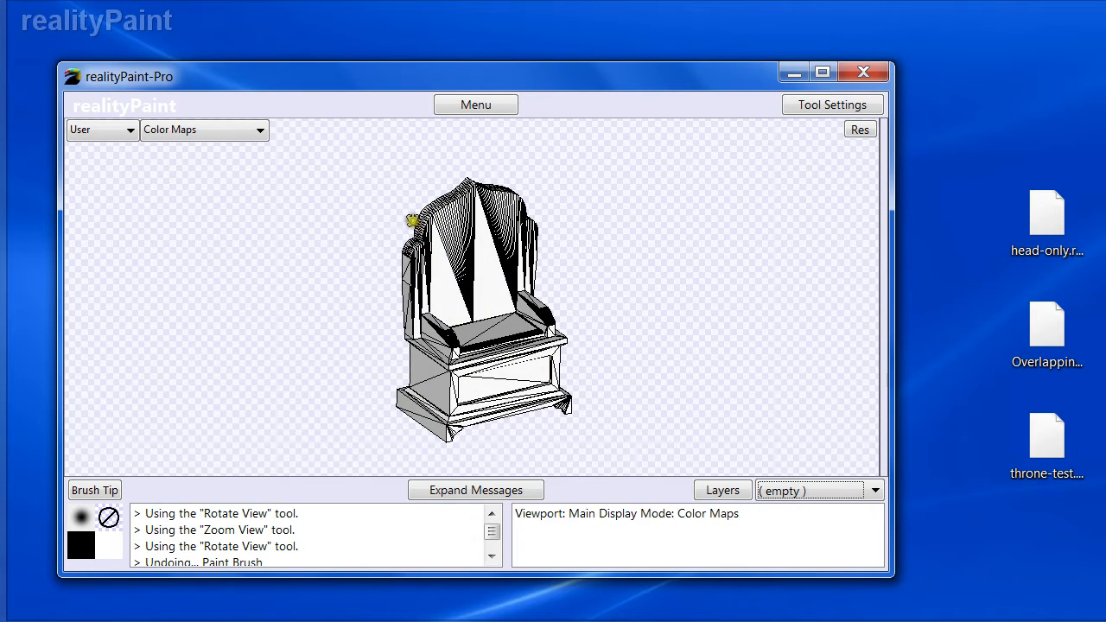
pyautogui.moveTo(469, 291)
pyautogui.mouseDown(button='middle')
pyautogui.moveTo(465, 301)
pyautogui.moveTo(486, 301)
pyautogui.mouseUp(button='middle')
pyautogui.hotkey('ctrl', 'z')
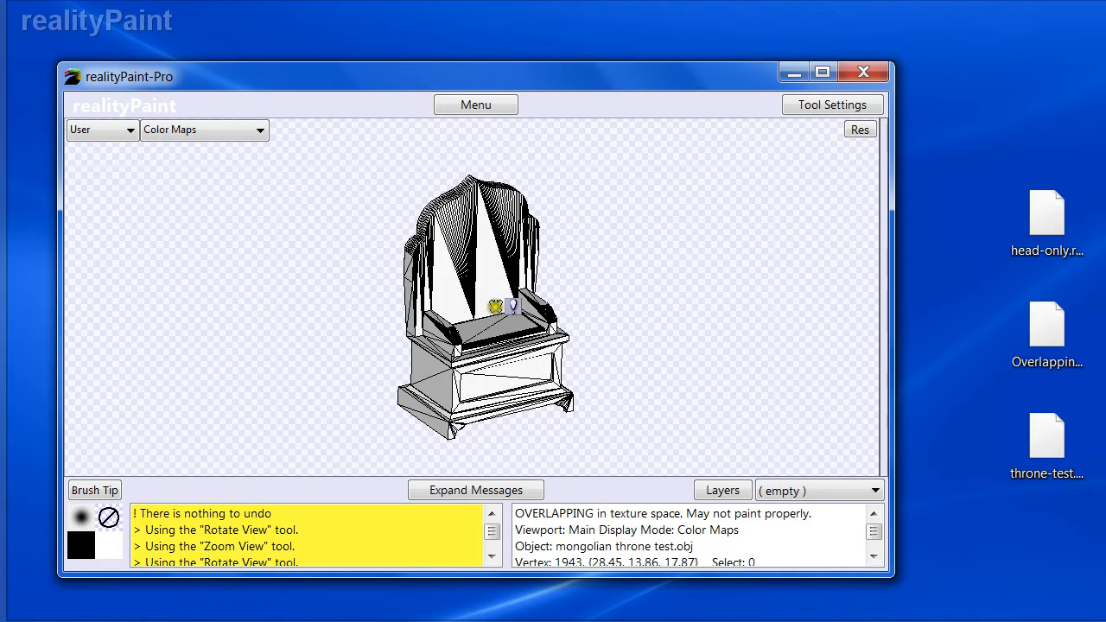
# - Select all and subdivide the throne object with a maximum of 100,000 polygons, confirming the operation
pyautogui.hotkey('ctrl', 'a')
pyautogui.rightClick(395, 321)
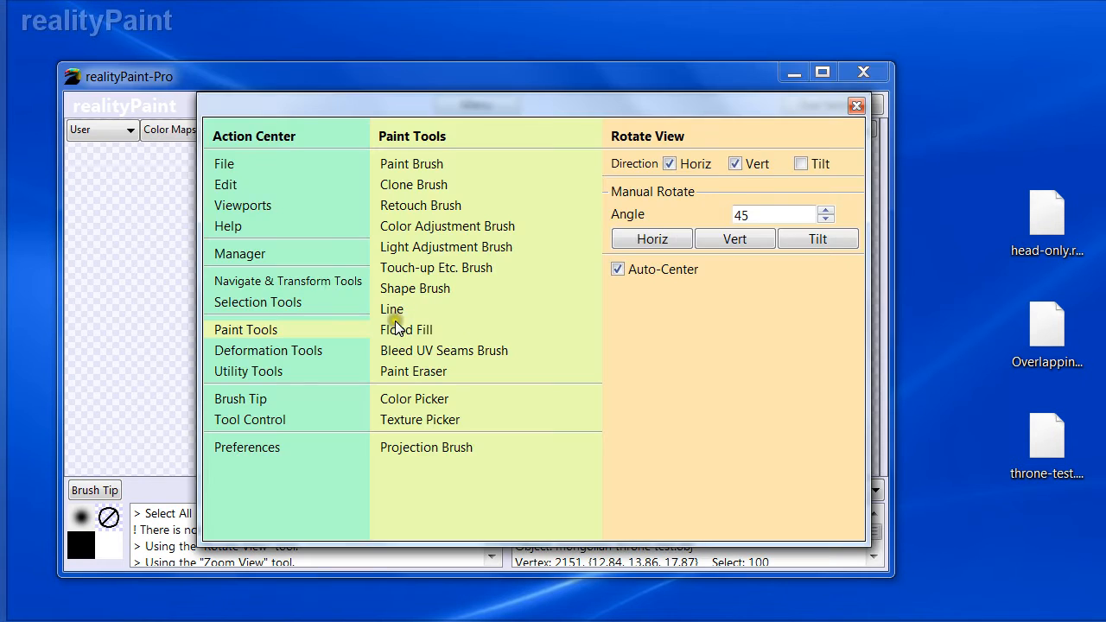
pyautogui.click(259, 371)
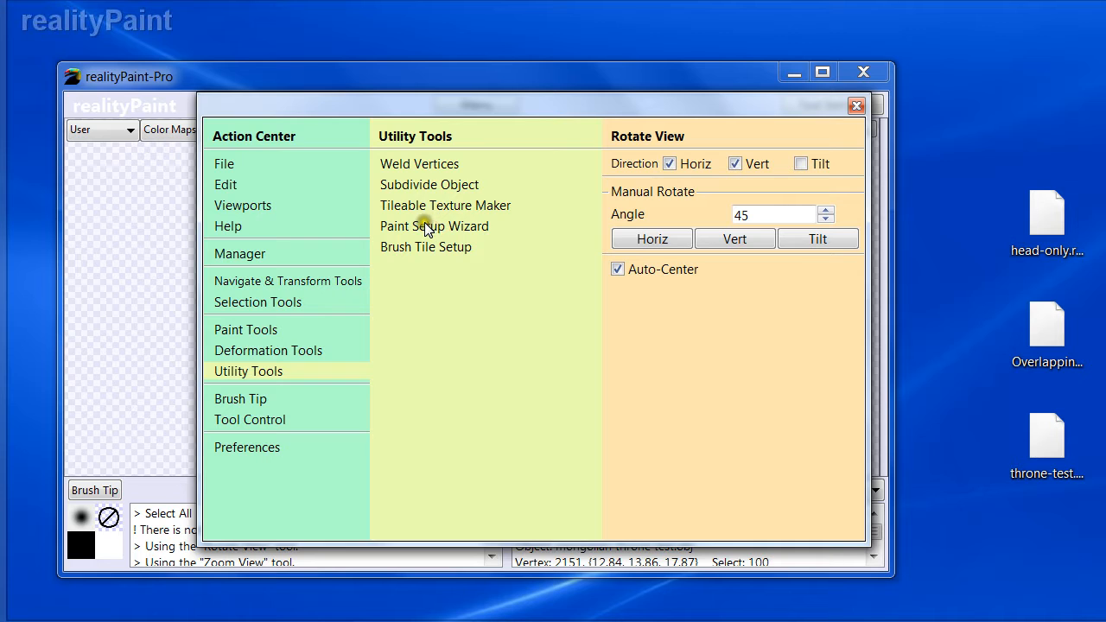
pyautogui.click(404, 186)
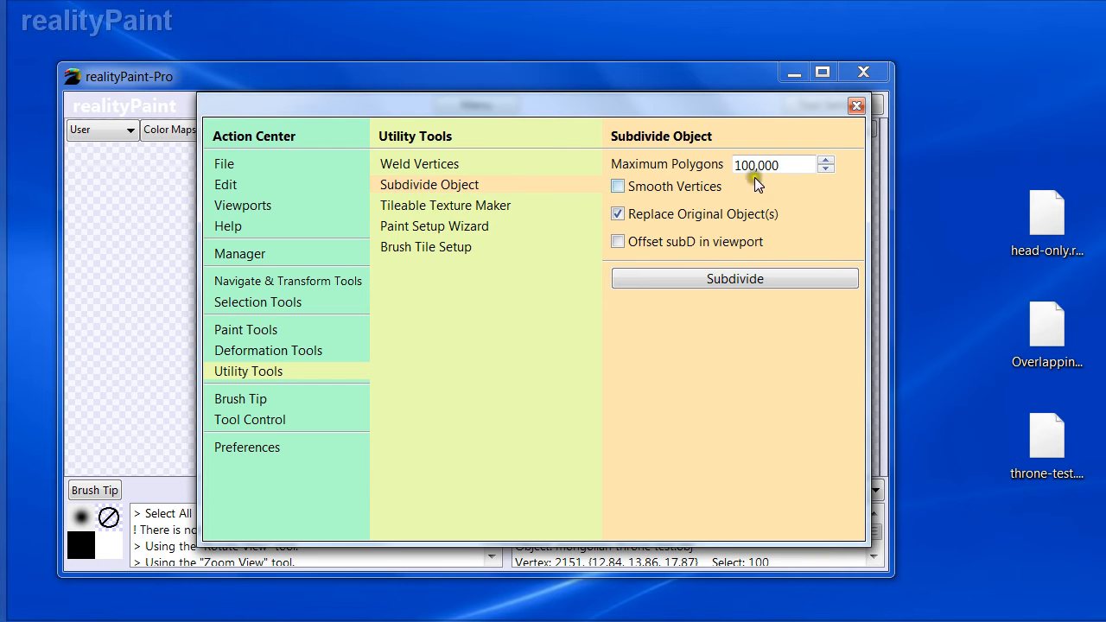
pyautogui.click(679, 276)
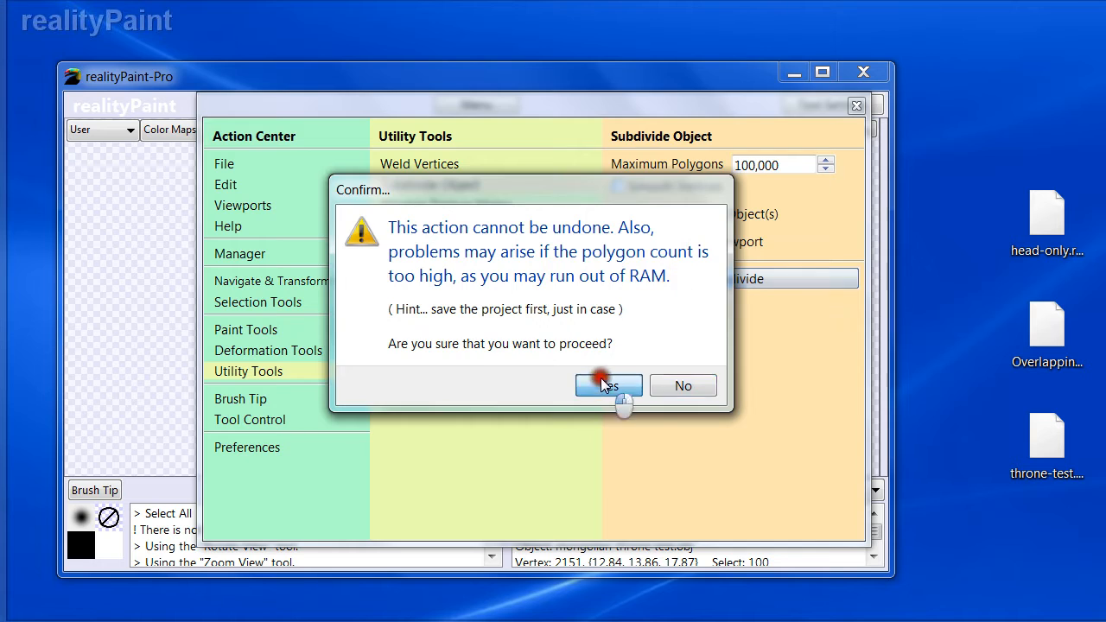
pyautogui.click(602, 380)
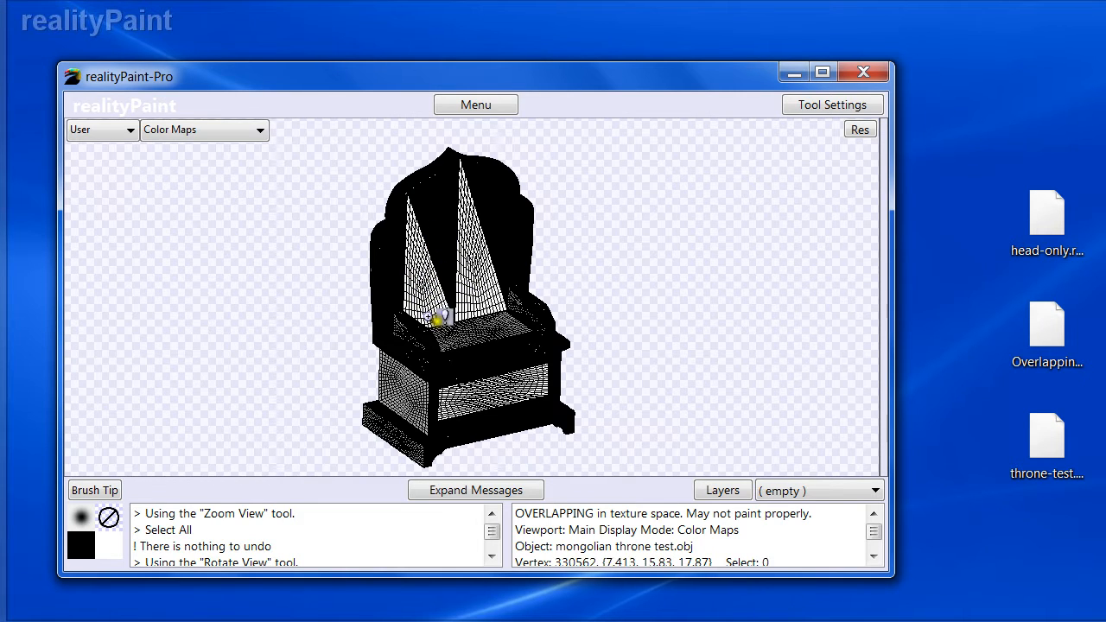
pyautogui.moveTo(478, 280); pyautogui.dragTo(461, 313)
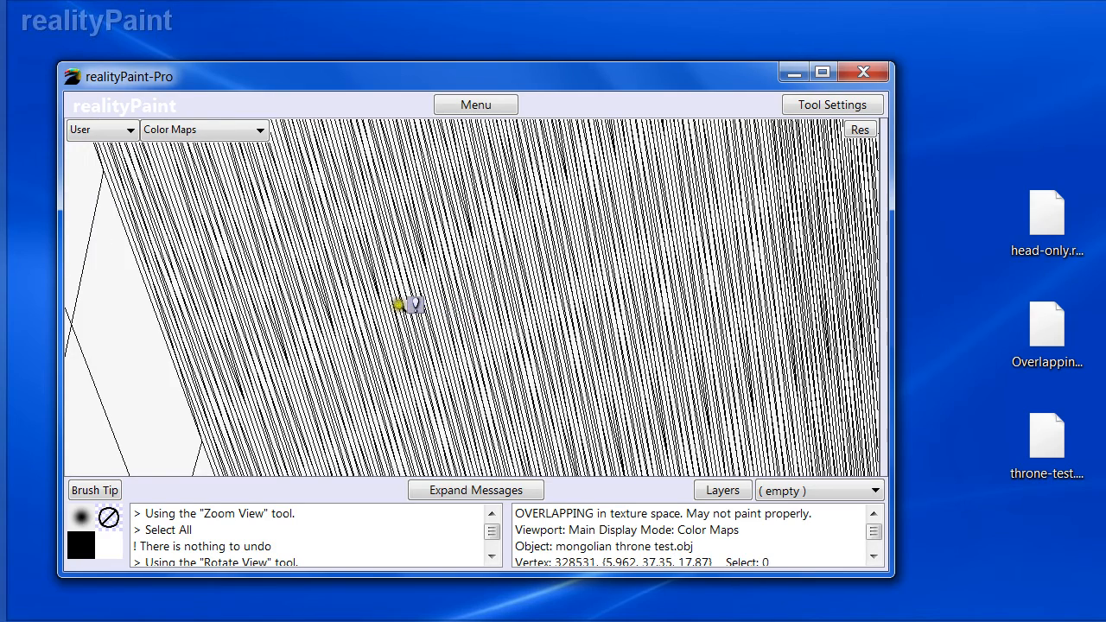
# - Zoom and rotate around the subdivided throne to examine its denser mesh
pyautogui.scroll(-3, 398, 304)
pyautogui.scroll(-3, 480, 264)
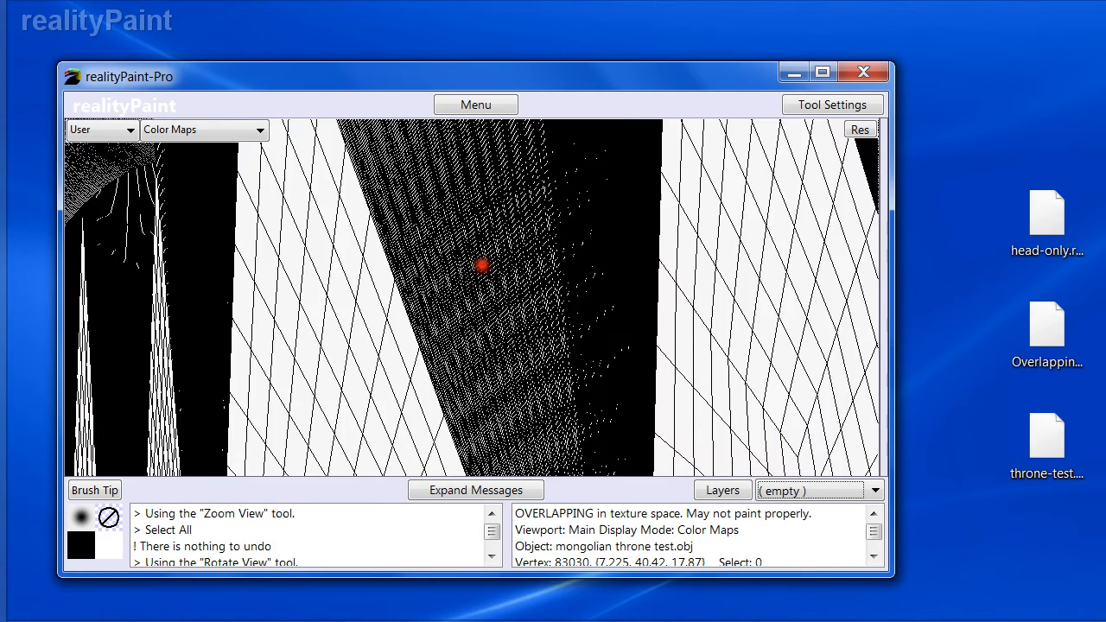
pyautogui.scroll(-3, 480, 260)
pyautogui.scroll(-3, 451, 330)
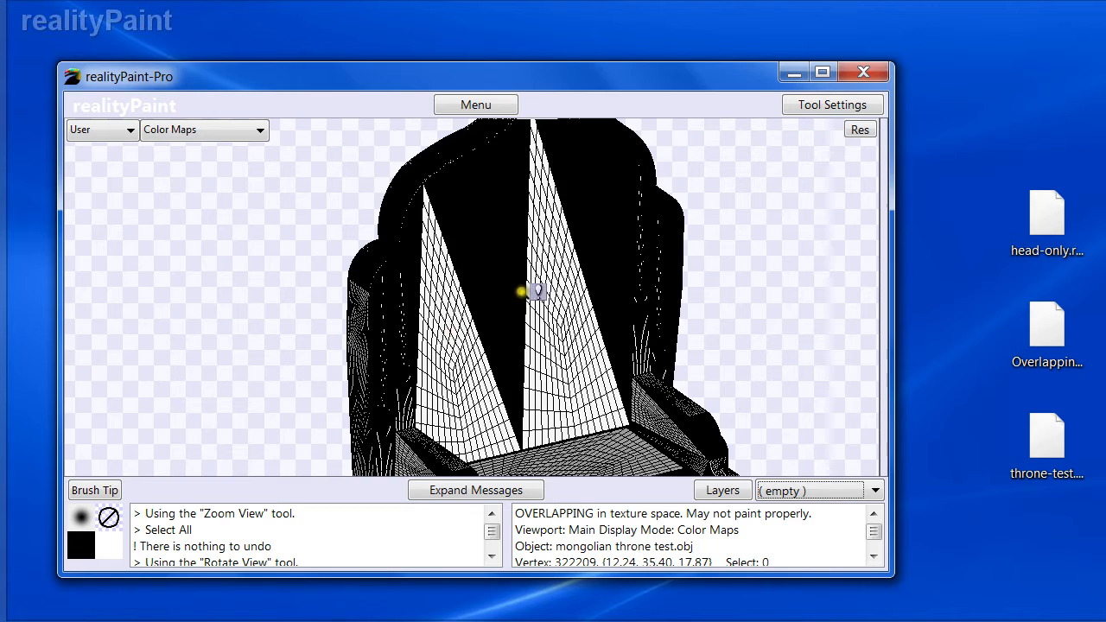
pyautogui.scroll(-3, 537, 291)
pyautogui.scroll(-3, 475, 321)
pyautogui.moveTo(392, 225); pyautogui.dragTo(571, 402)
pyautogui.moveTo(374, 250); pyautogui.dragTo(481, 328)
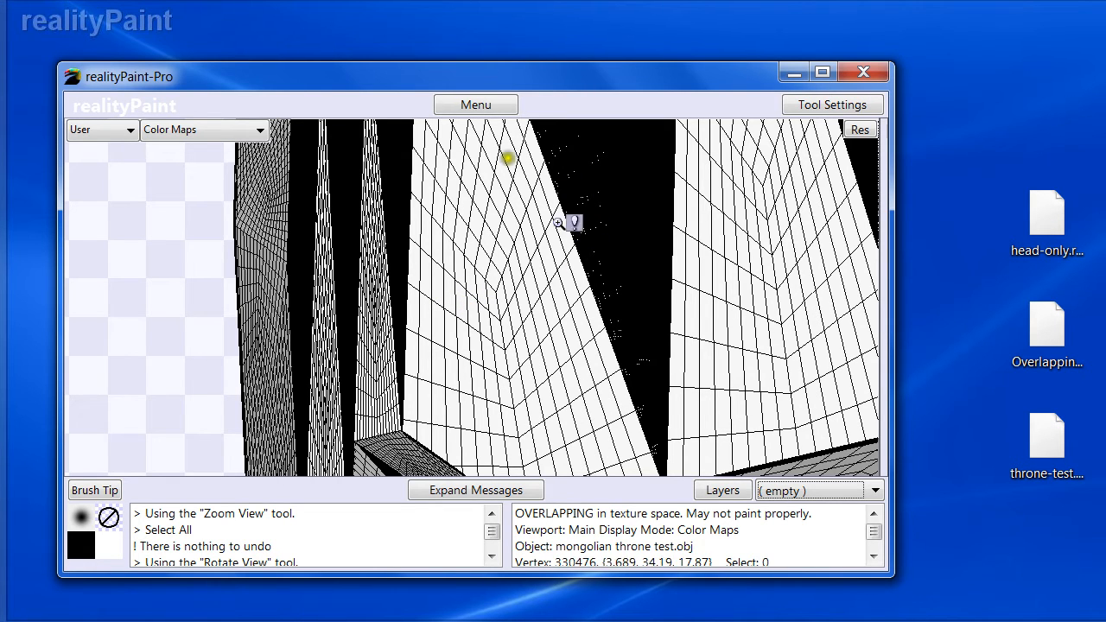
pyautogui.rightClick(628, 278)
pyautogui.rightClick(590, 286)
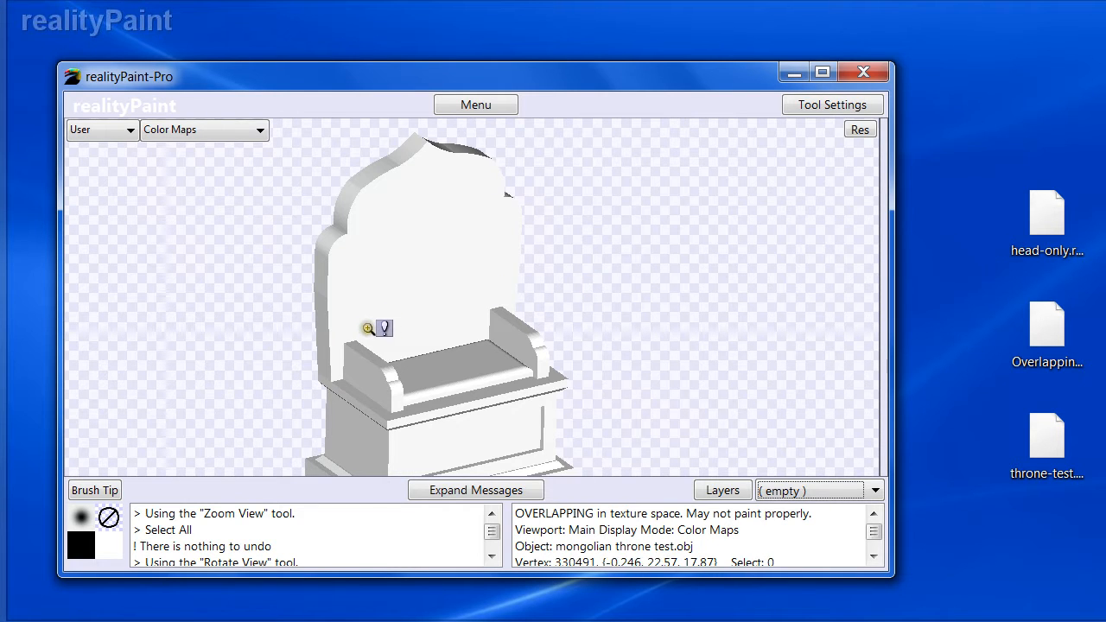
pyautogui.press('r')
pyautogui.moveTo(406, 329); pyautogui.dragTo(456, 336)
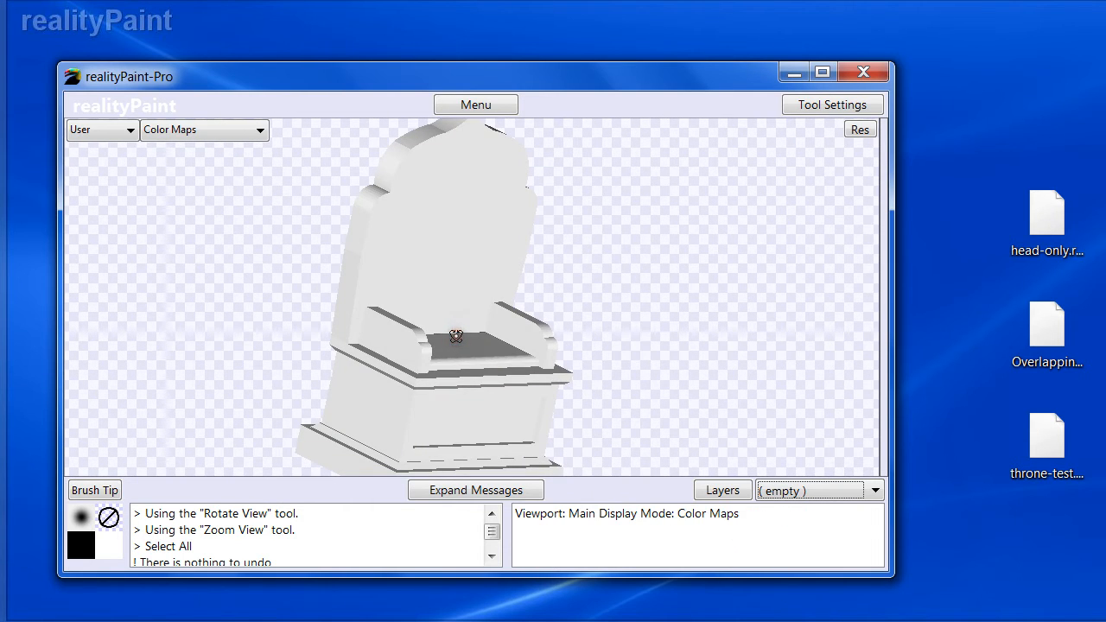
# - Open the Paint Brush settings and review the Per Pixel hidden surface removal option
pyautogui.rightClick(501, 297)
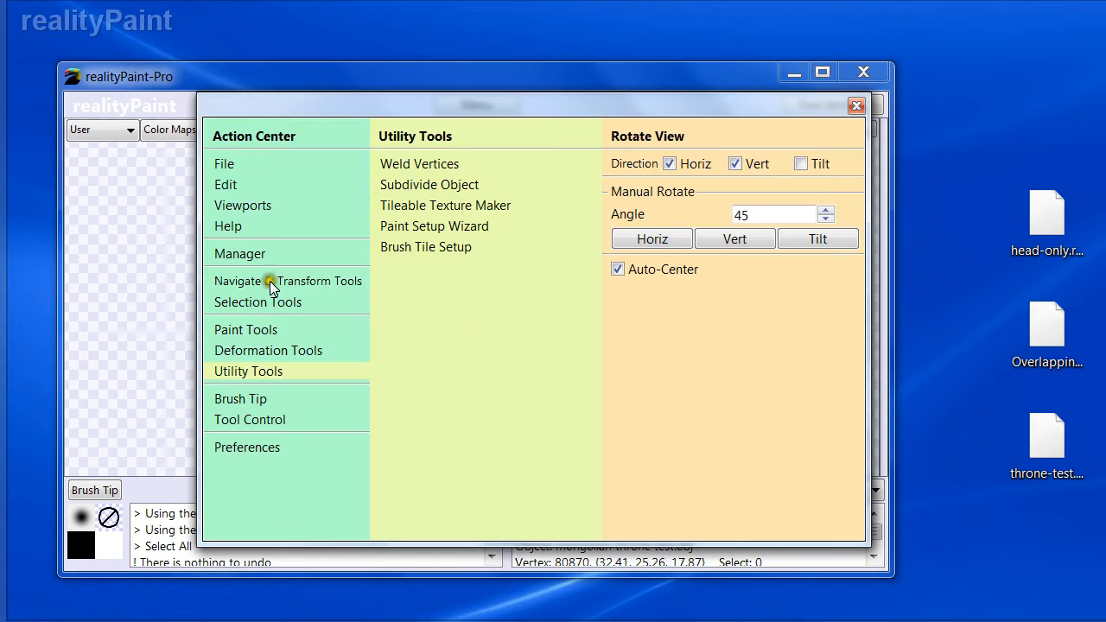
pyautogui.click(252, 329)
pyautogui.click(408, 163)
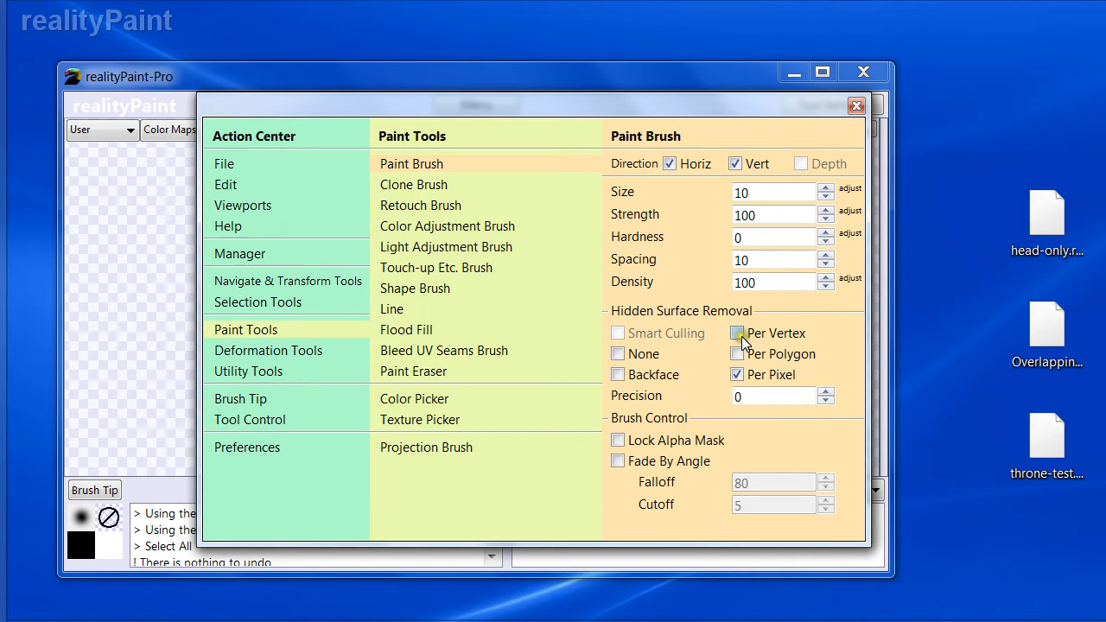
pyautogui.moveTo(742, 340)
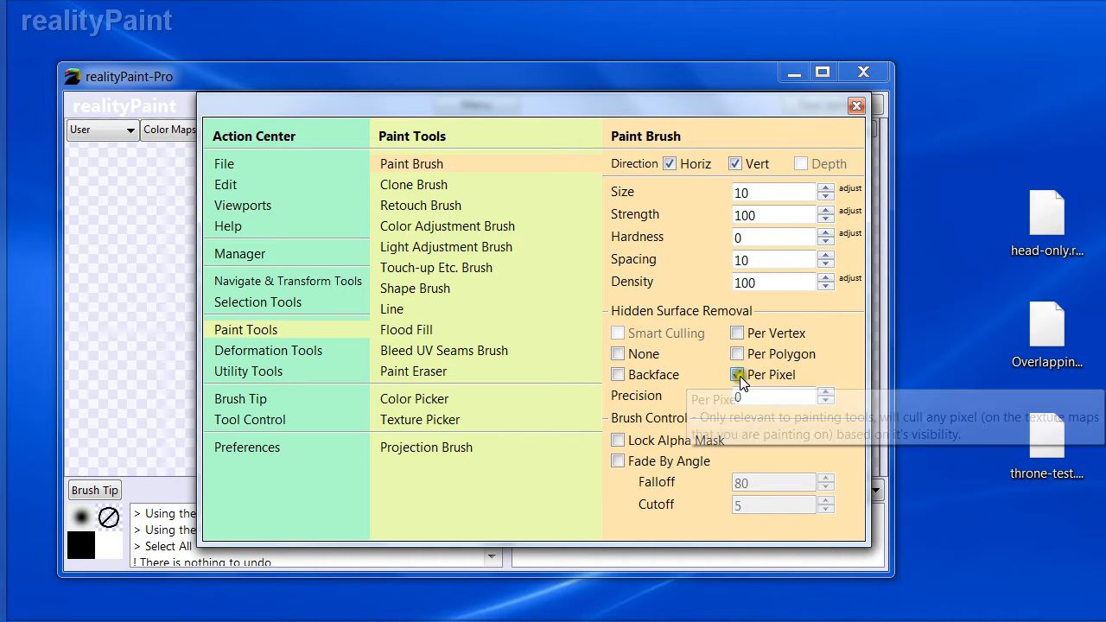
pyautogui.moveTo(627, 392)
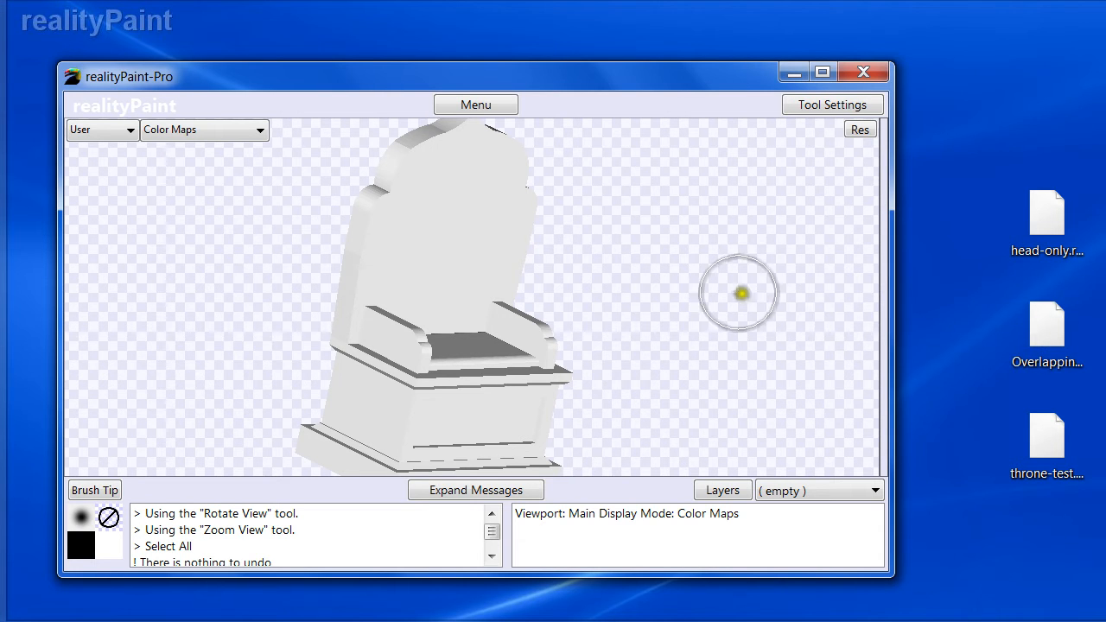
# - Set the Paint Brush hidden surface removal precision to 50
pyautogui.click(1051, 335)
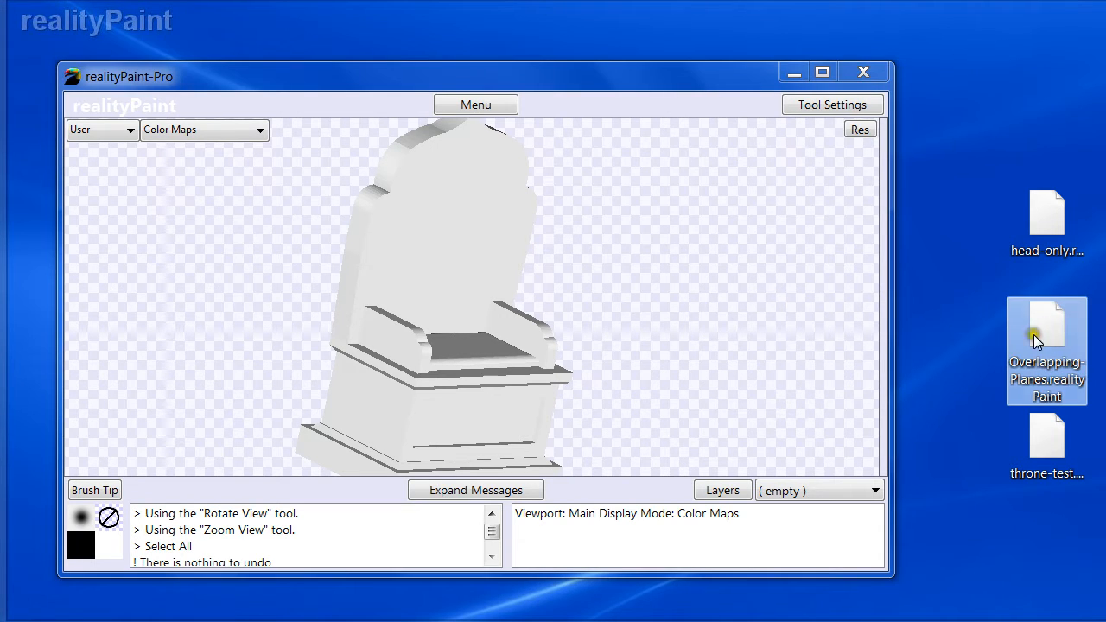
pyautogui.click(467, 103)
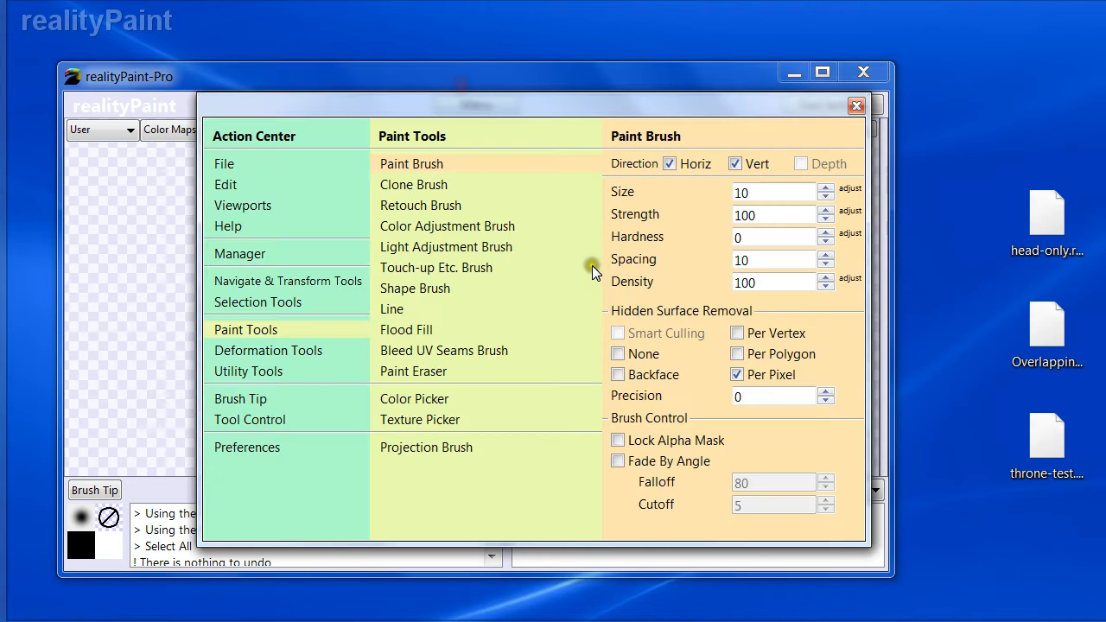
pyautogui.doubleClick(754, 394)
pyautogui.write('50')
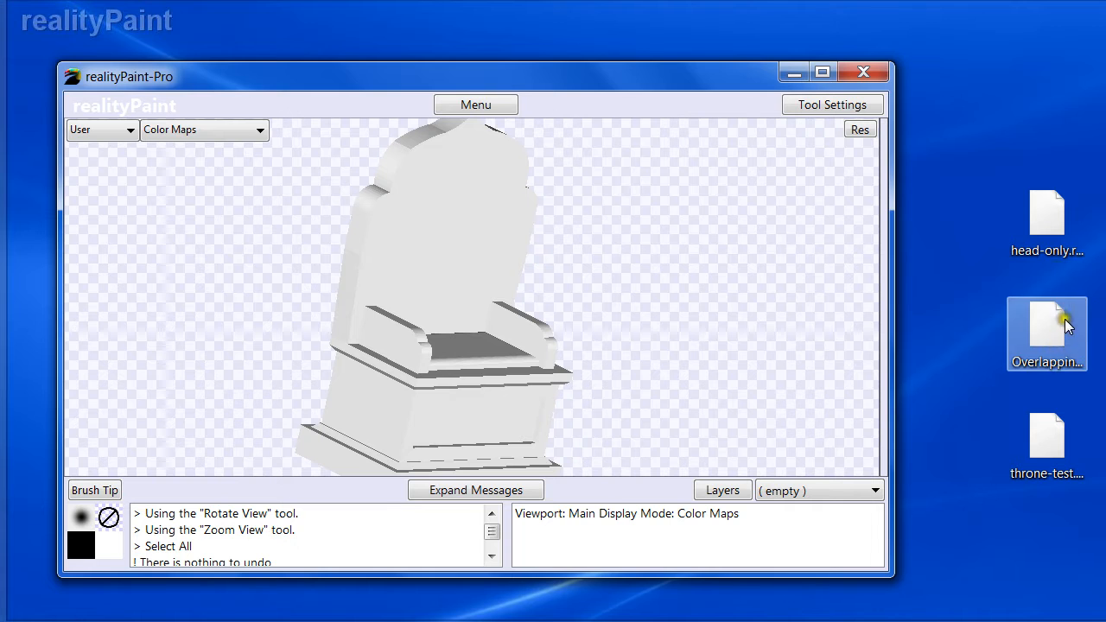
# - Open the Overlapping-Planes.realityPaint scene by dragging its file from the desktop into the window
pyautogui.click(1050, 334)
pyautogui.moveTo(1053, 335); pyautogui.dragTo(631, 318)
pyautogui.click(553, 350)
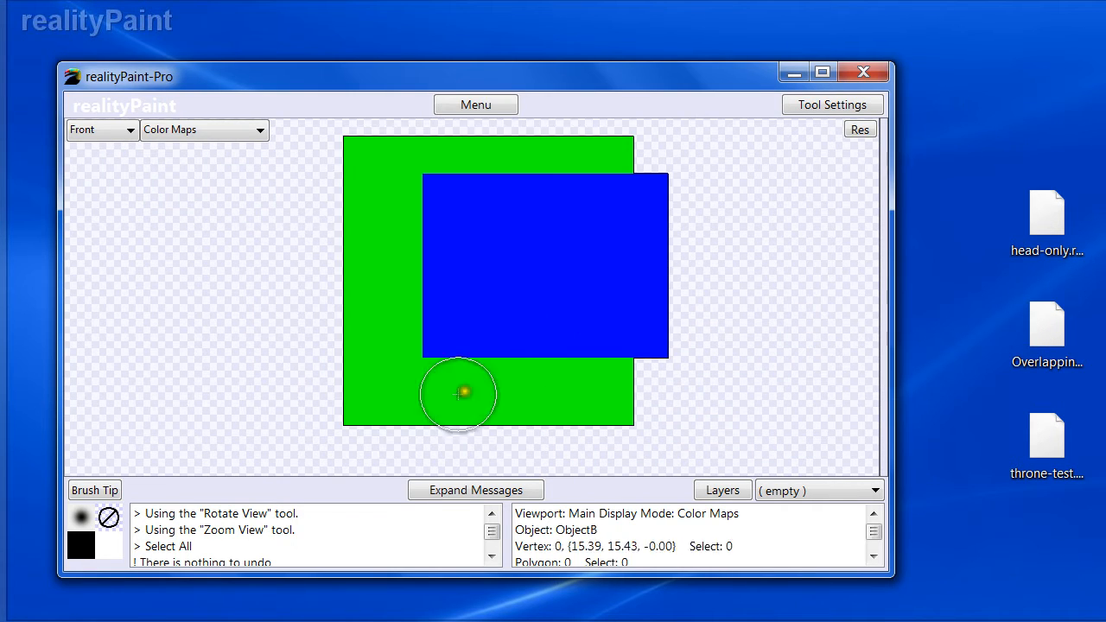
# - Check the planes in left and front views and set the Paint Brush precision to 100
pyautogui.moveTo(425, 277); pyautogui.dragTo(541, 282)
pyautogui.press('l')
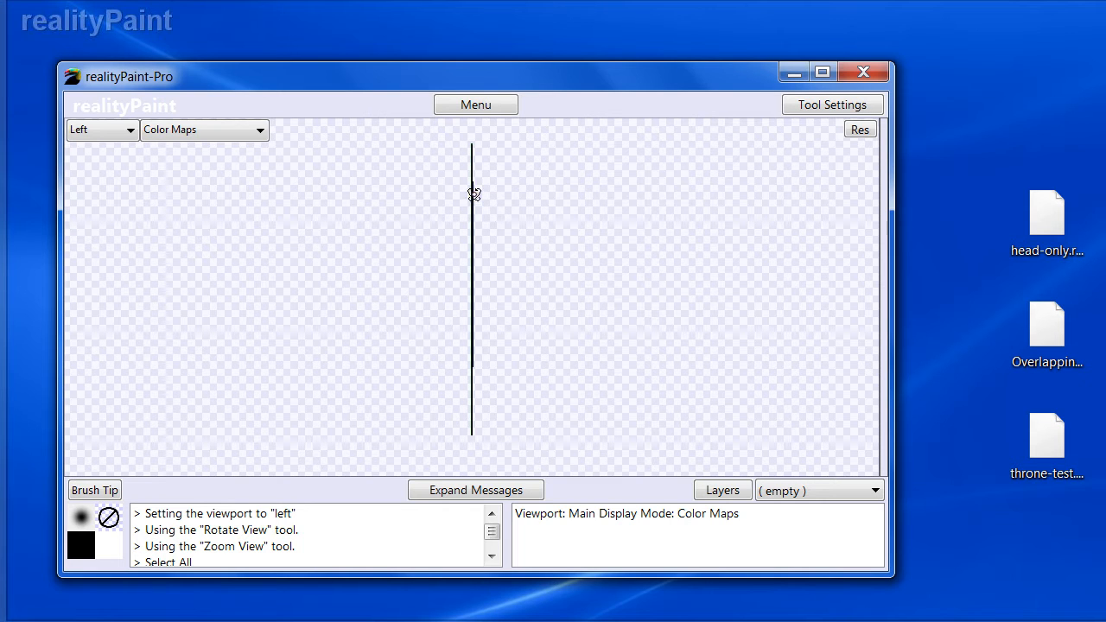
pyautogui.press('f')
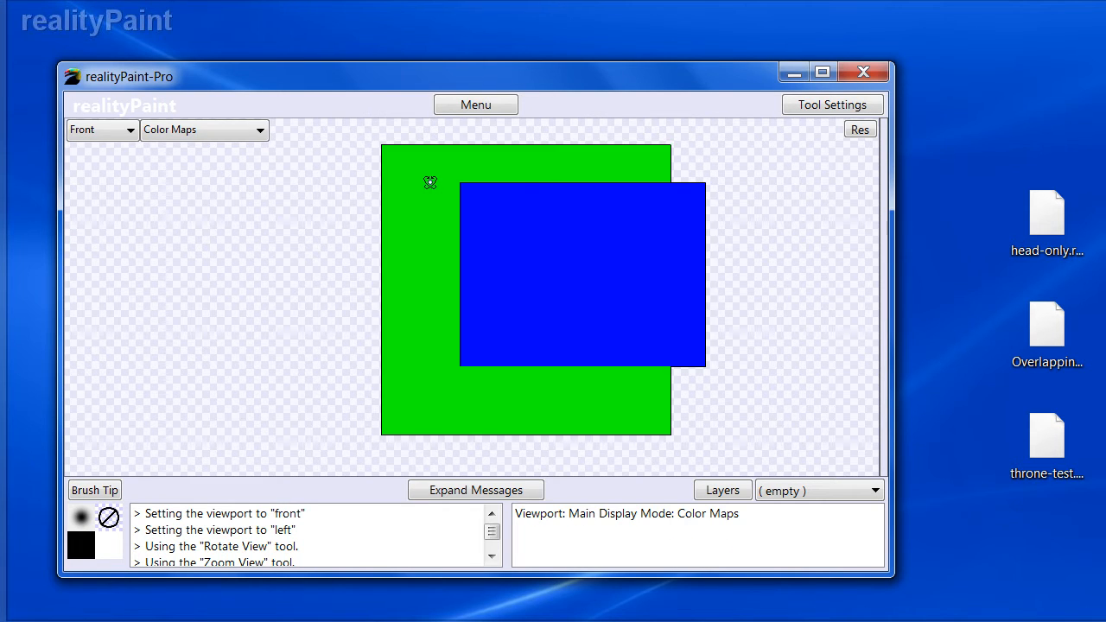
pyautogui.press('space')
pyautogui.click(429, 165)
pyautogui.click(635, 402)
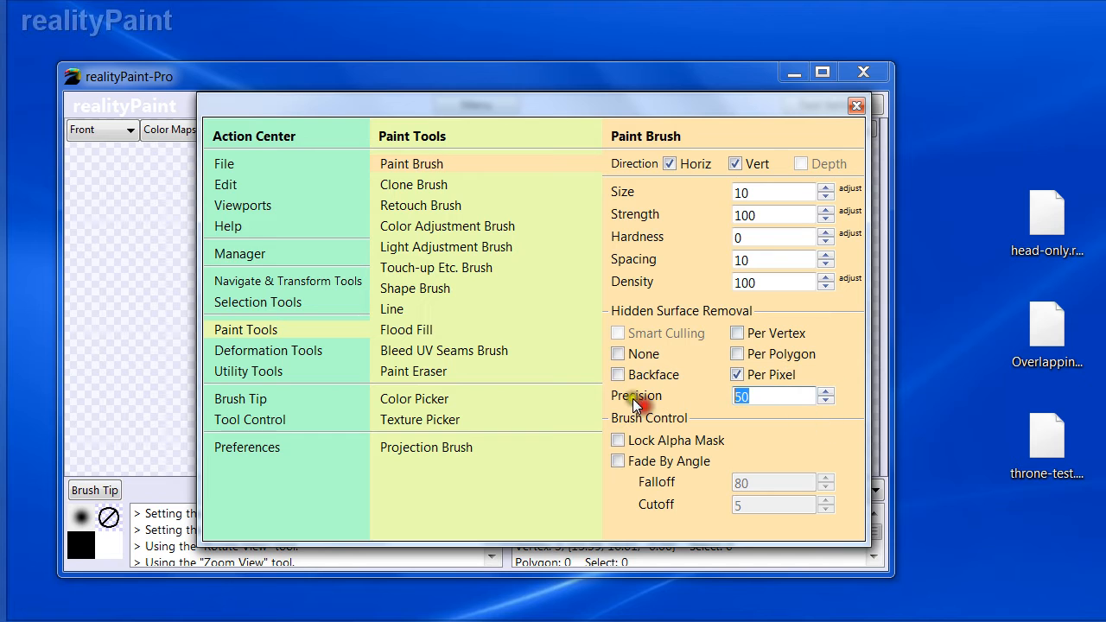
pyautogui.write('100')
pyautogui.press('space')
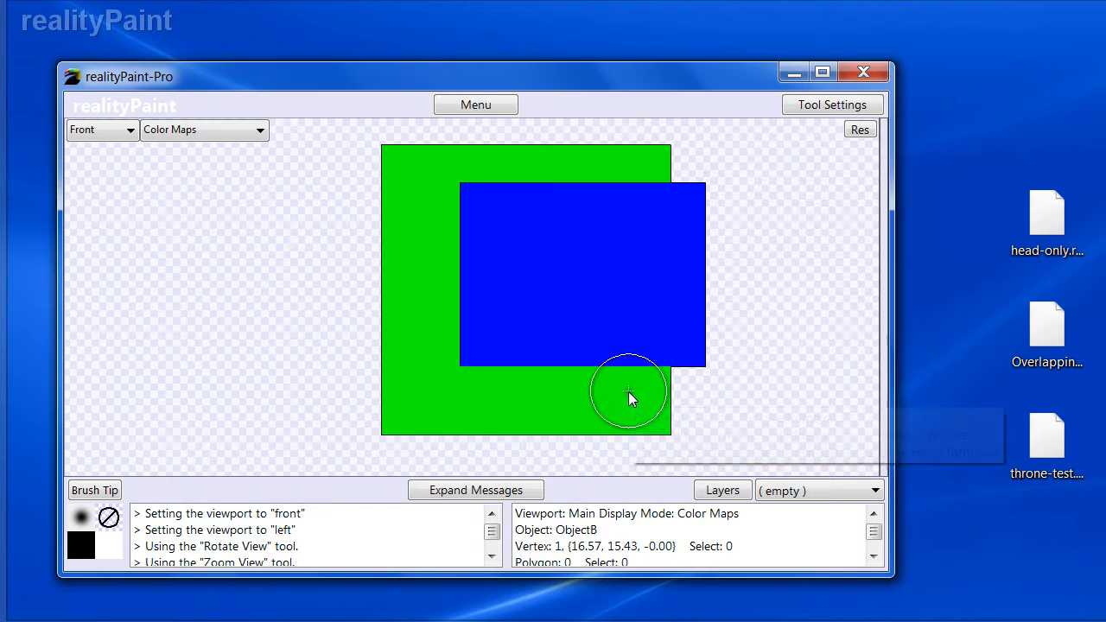
# - Paint a stroke across the overlapping planes and inspect MapA.jpg and MapB.PNG in the Manager
pyautogui.moveTo(441, 262)
pyautogui.mouseDown()
pyautogui.moveTo(484, 265)
pyautogui.moveTo(535, 320)
pyautogui.mouseUp()
pyautogui.press('space')
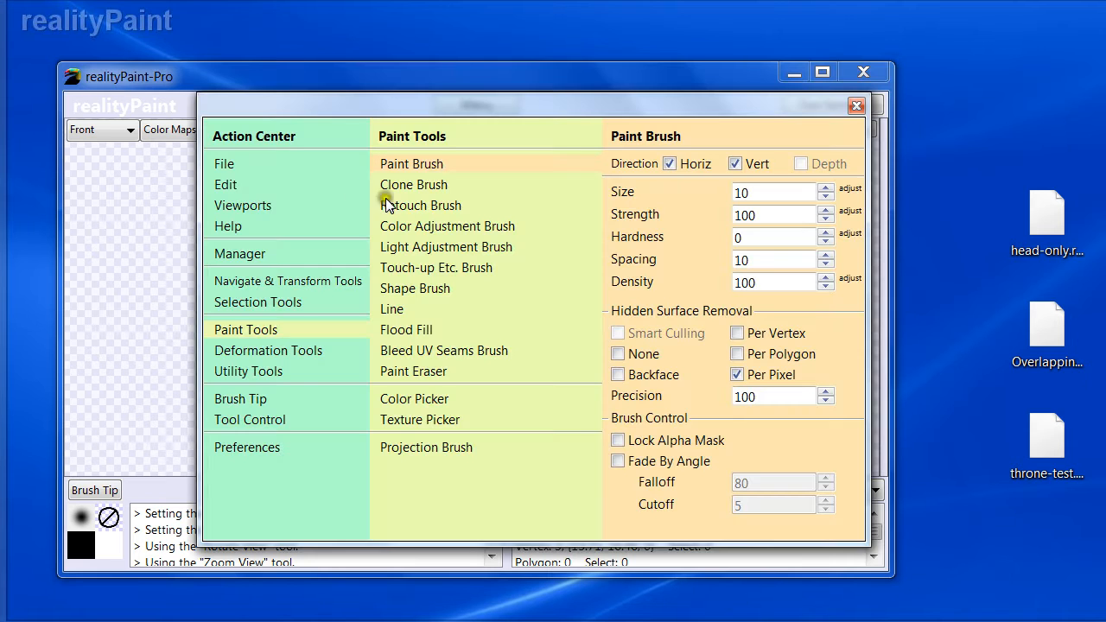
pyautogui.click(239, 256)
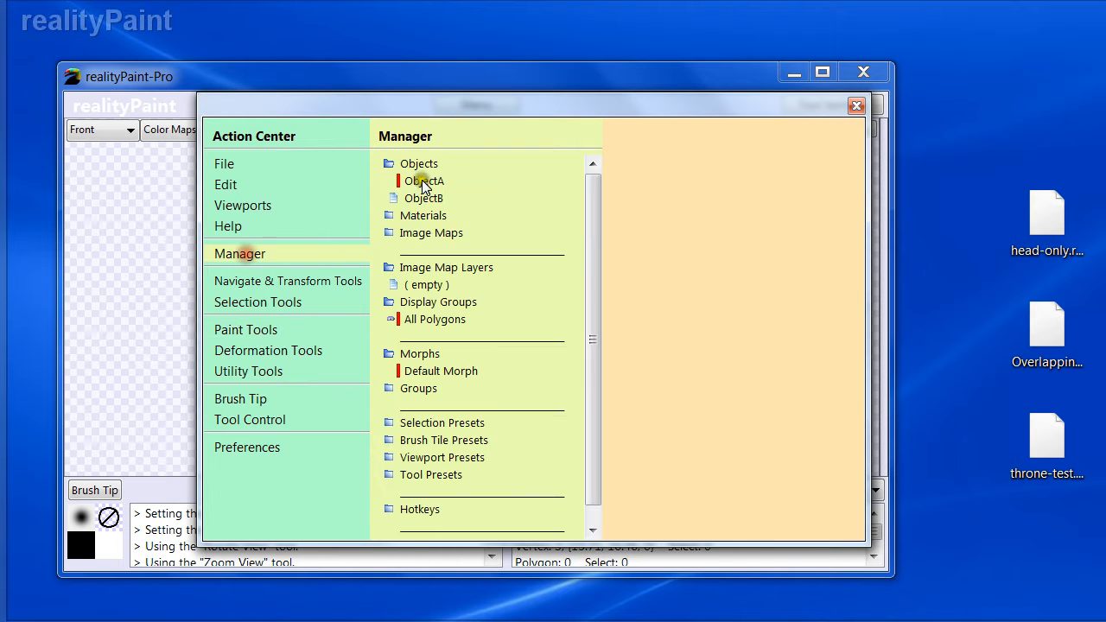
pyautogui.click(436, 235)
pyautogui.click(441, 250)
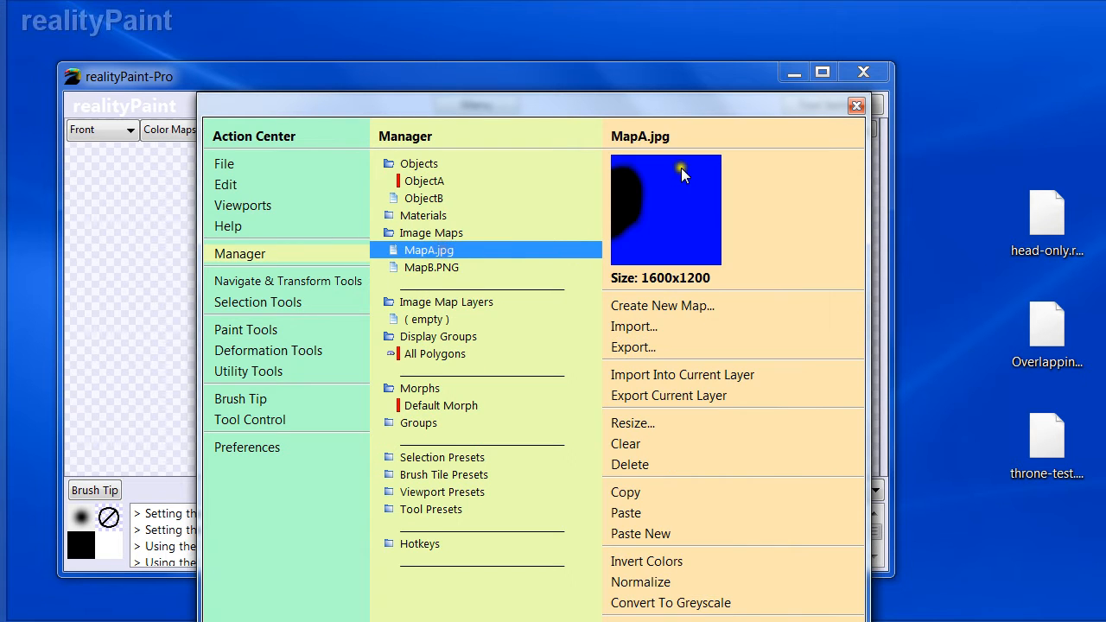
pyautogui.press('space')
pyautogui.press('space')
pyautogui.click(435, 269)
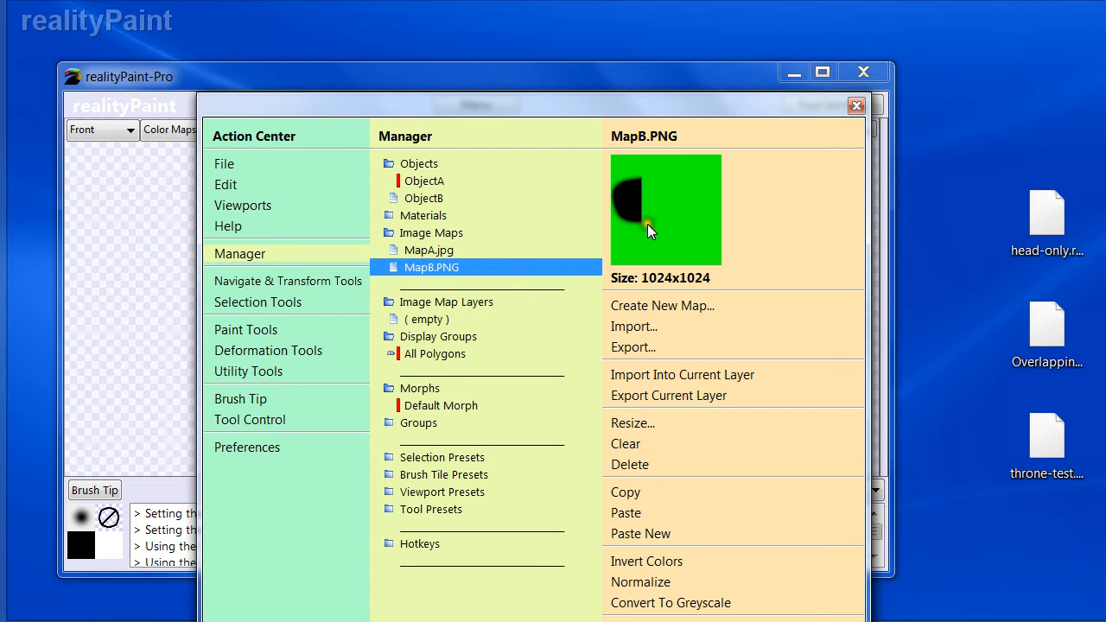
pyautogui.press('space')
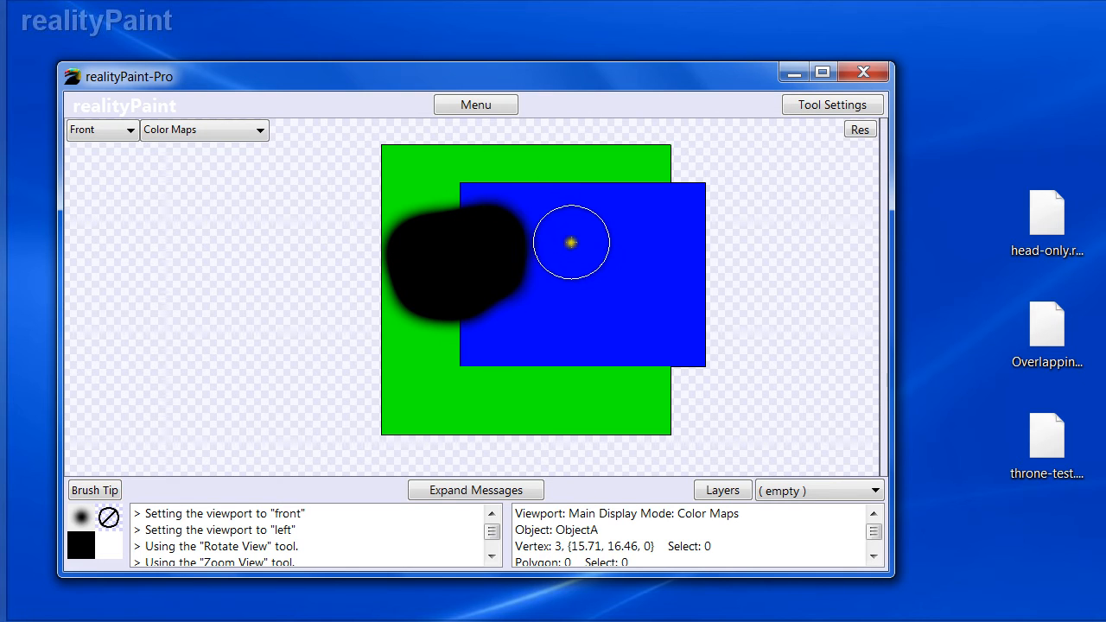
# - Undo the stroke and reopen the Paint Brush settings to review the Backface option
pyautogui.hotkey('ctrl', 'z')
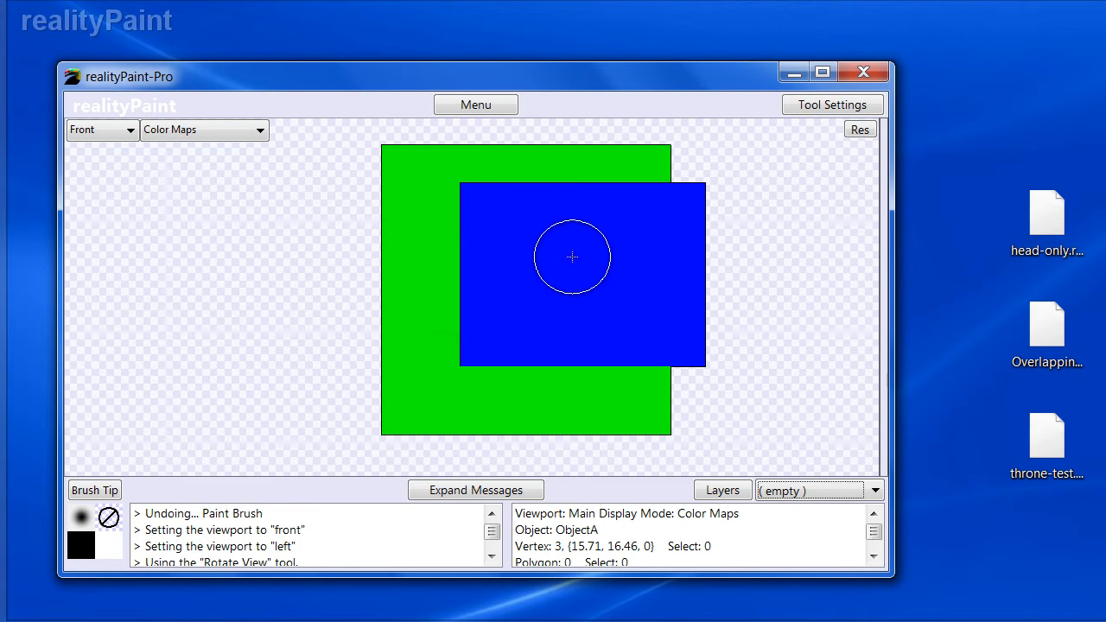
pyautogui.rightClick(578, 256)
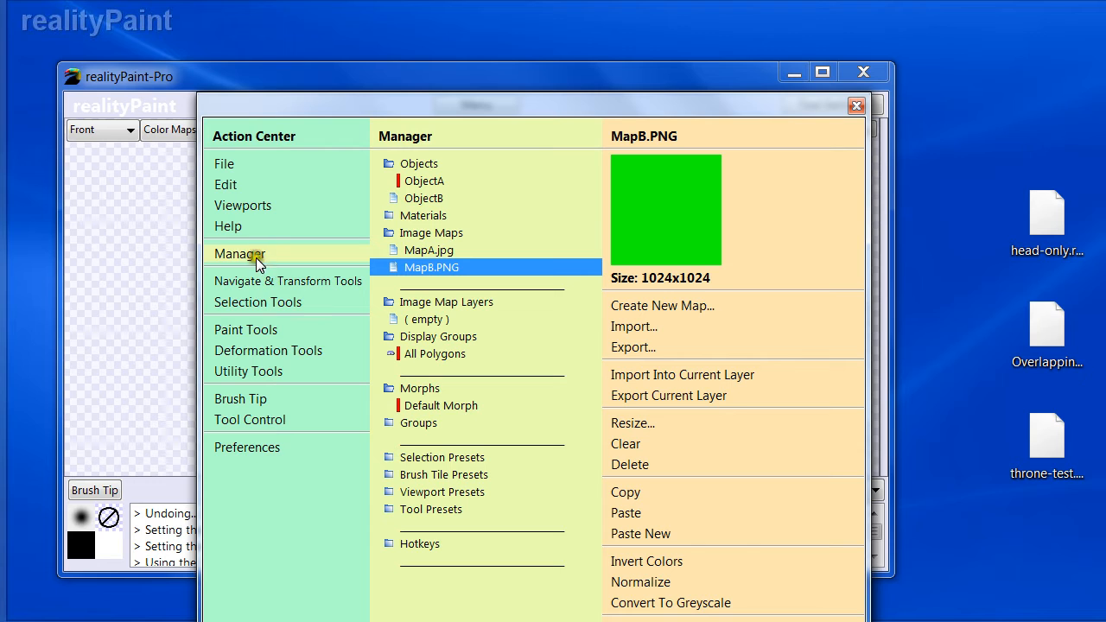
pyautogui.click(266, 329)
pyautogui.click(411, 163)
pyautogui.moveTo(619, 376)
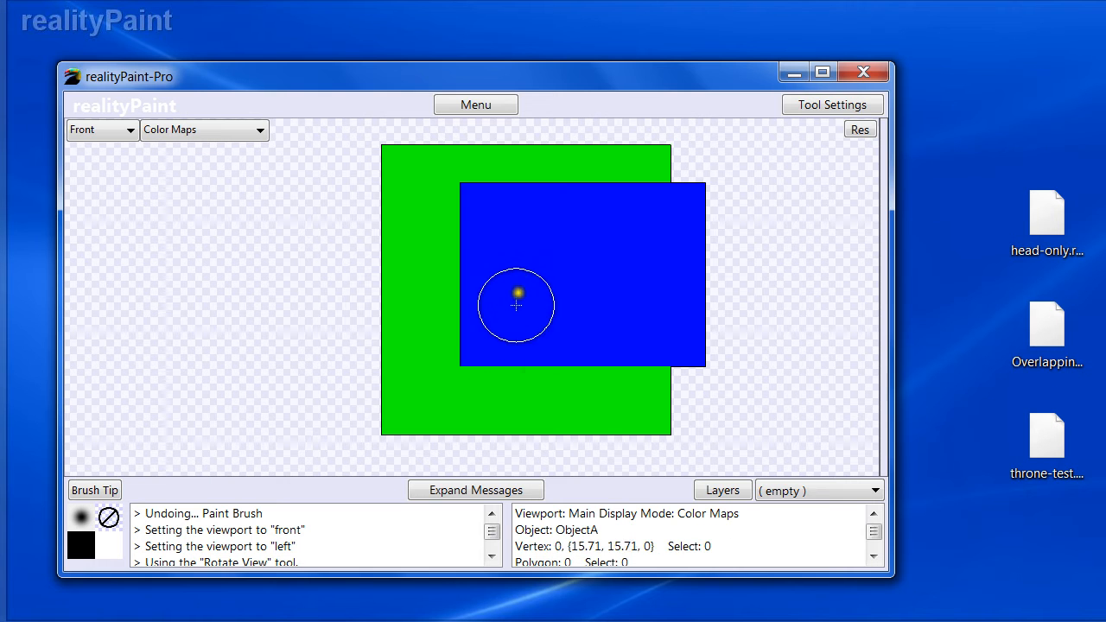
# - Paint a stroke over both planes and inspect MapA.jpg and MapB.PNG in the Manager
pyautogui.moveTo(477, 200)
pyautogui.mouseDown()
pyautogui.moveTo(452, 217)
pyautogui.moveTo(451, 350)
pyautogui.moveTo(415, 266)
pyautogui.moveTo(487, 256)
pyautogui.moveTo(506, 224)
pyautogui.moveTo(500, 240)
pyautogui.mouseUp()
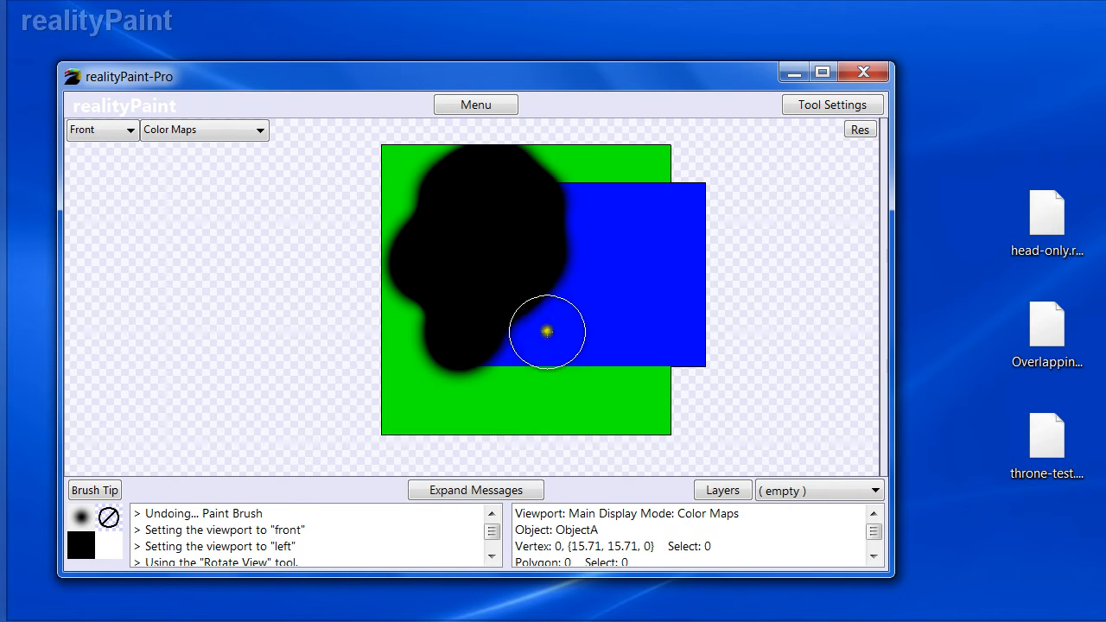
pyautogui.press('space')
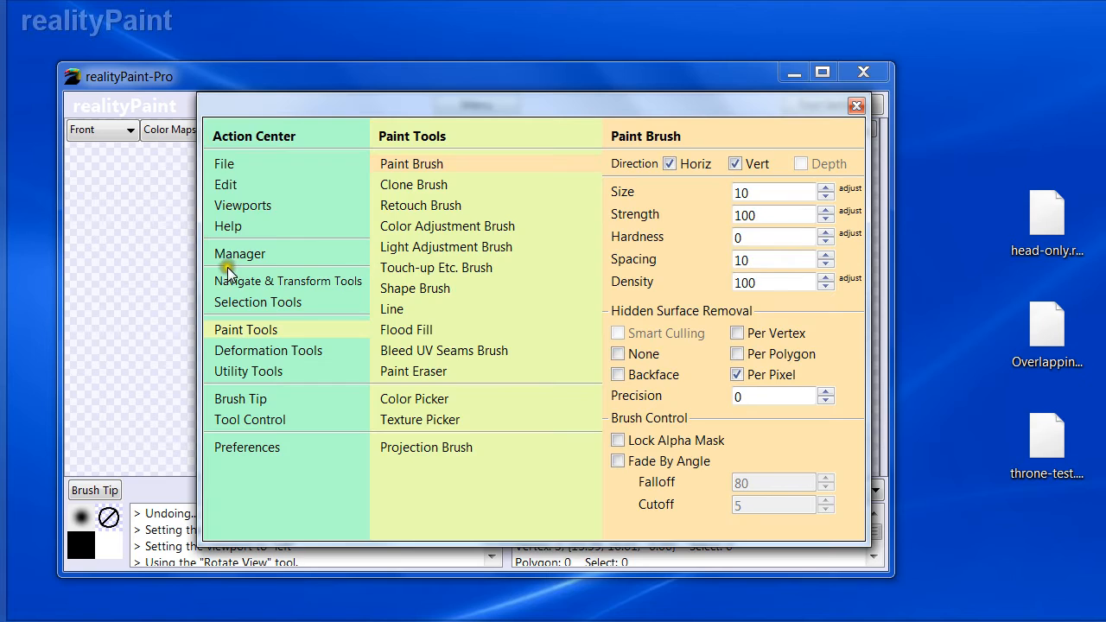
pyautogui.click(233, 248)
pyautogui.click(415, 249)
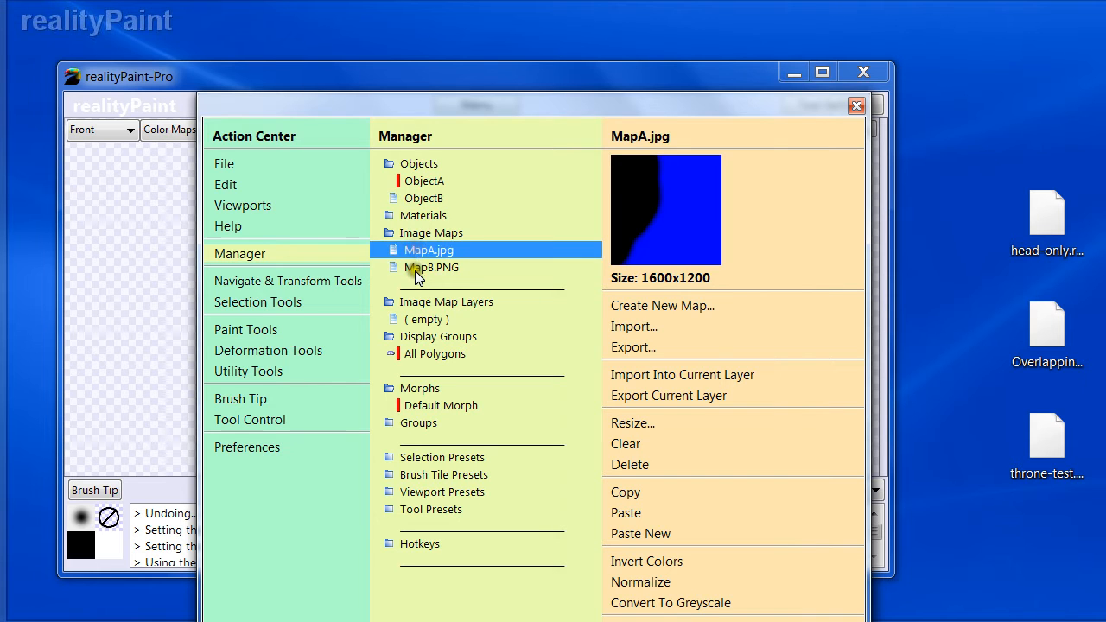
pyautogui.click(416, 270)
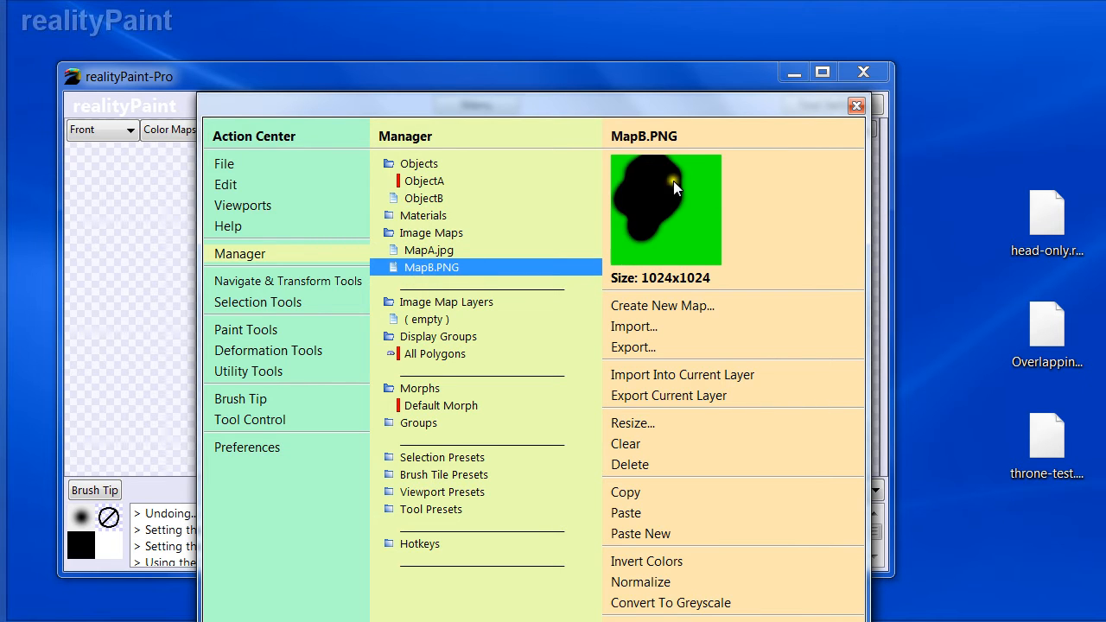
pyautogui.press('space')
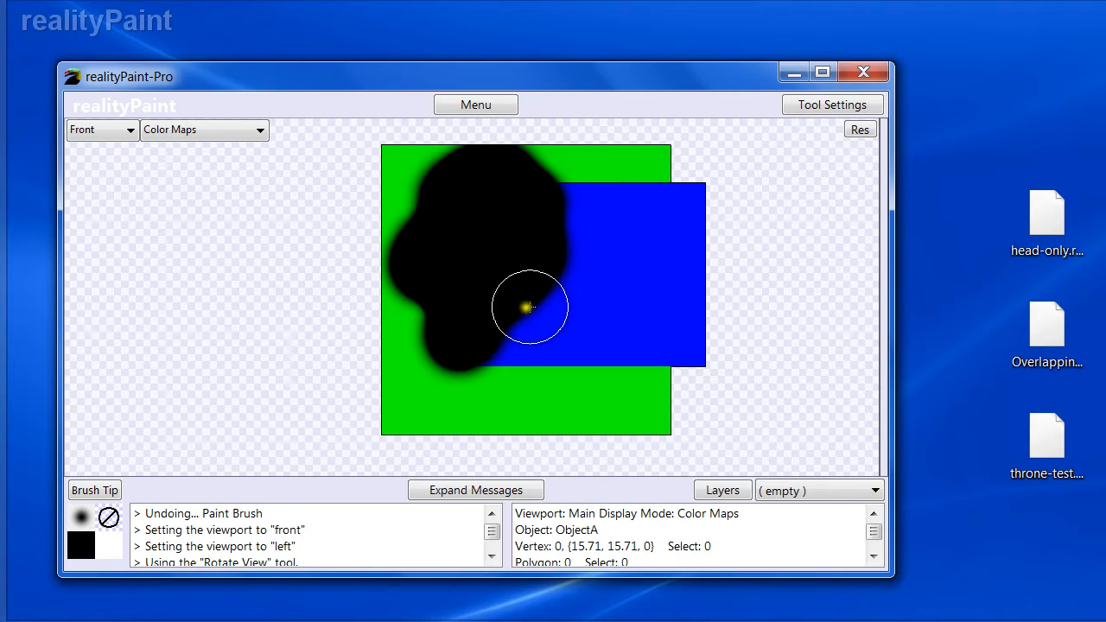
# - Paint another stroke across the planes, check MapB.PNG, and undo the painting
pyautogui.moveTo(510, 357)
pyautogui.mouseDown()
pyautogui.moveTo(526, 329)
pyautogui.moveTo(424, 267)
pyautogui.moveTo(428, 251)
pyautogui.mouseUp()
pyautogui.press('space')
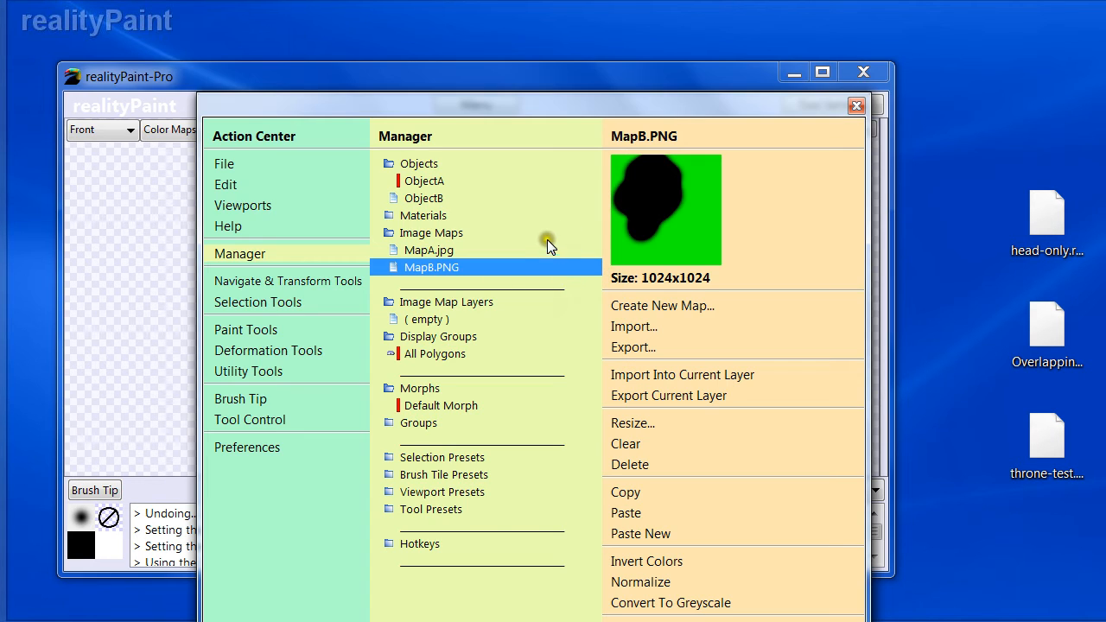
pyautogui.press('space')
pyautogui.hotkey('ctrl', 'z')
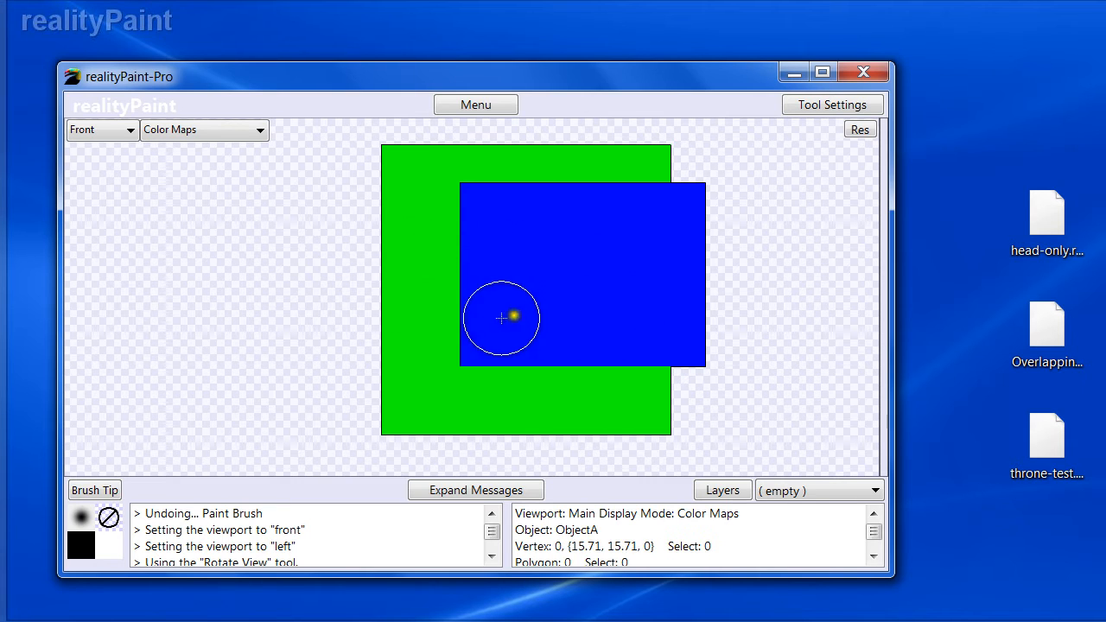
# - Reopen the Paint Brush settings from the Paint Tools
pyautogui.press('space')
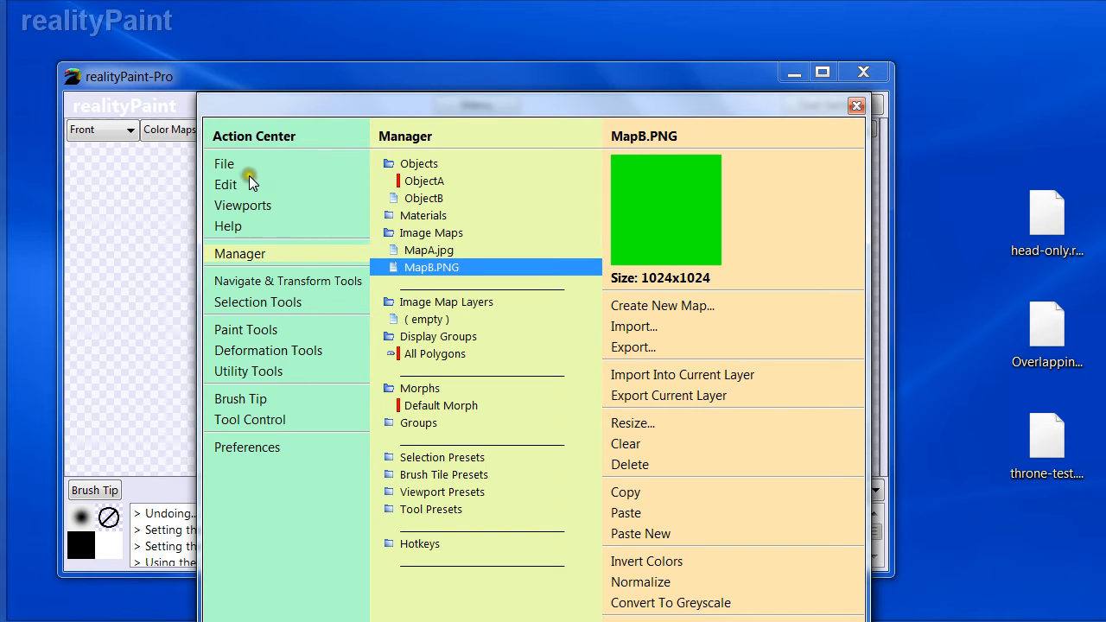
pyautogui.click(248, 328)
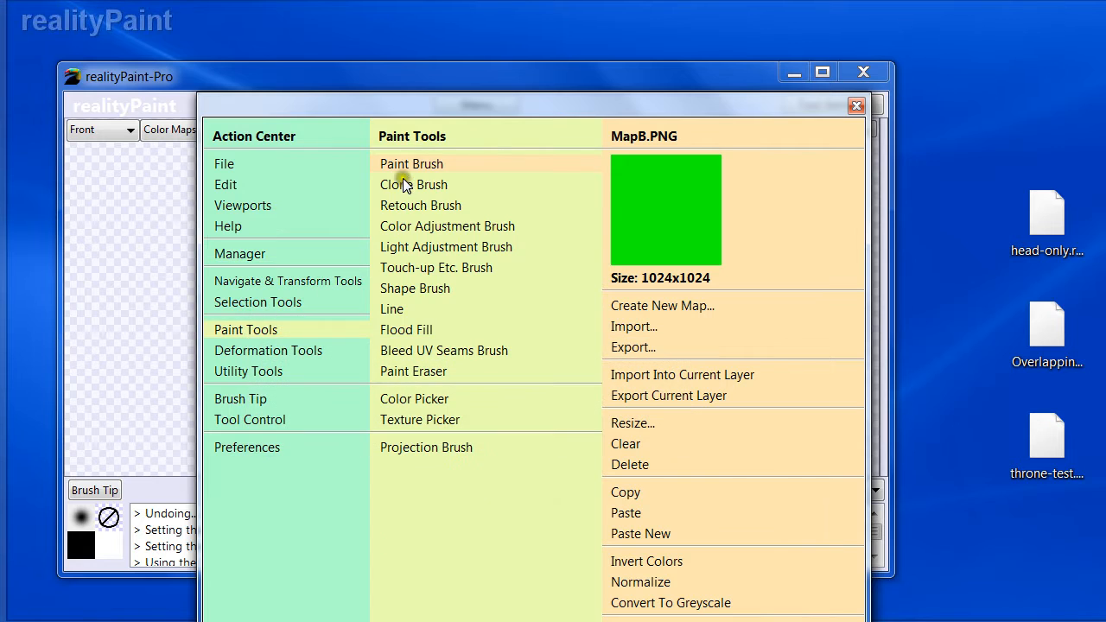
pyautogui.click(406, 164)
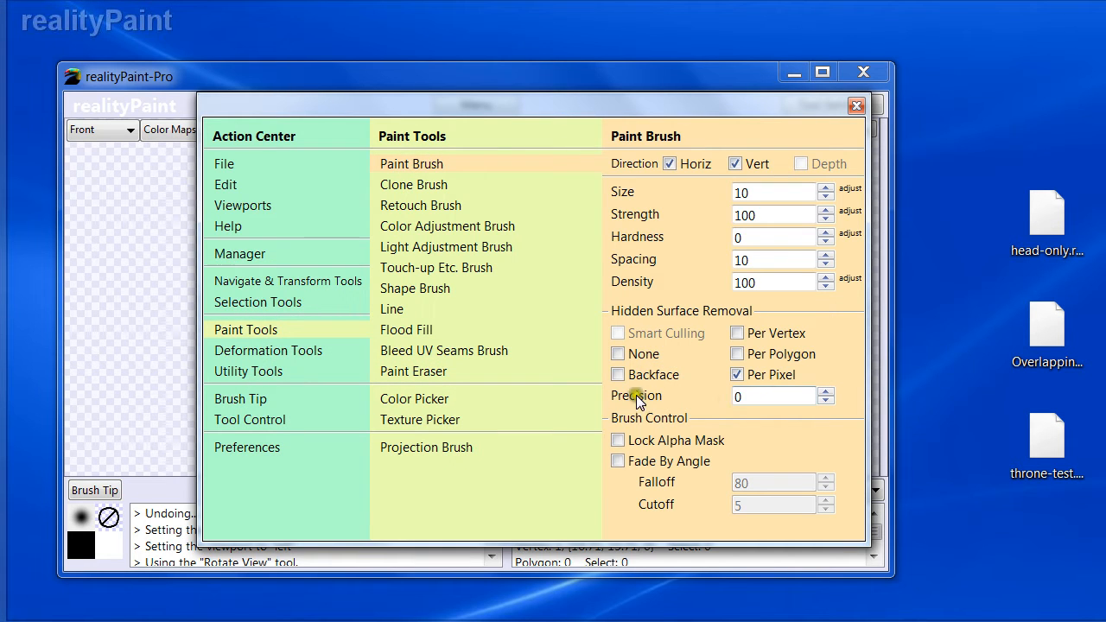
# - Set the Paint Brush's Per Pixel hidden surface removal precision to 50
pyautogui.moveTo(225, 73); pyautogui.dragTo(231, 75)
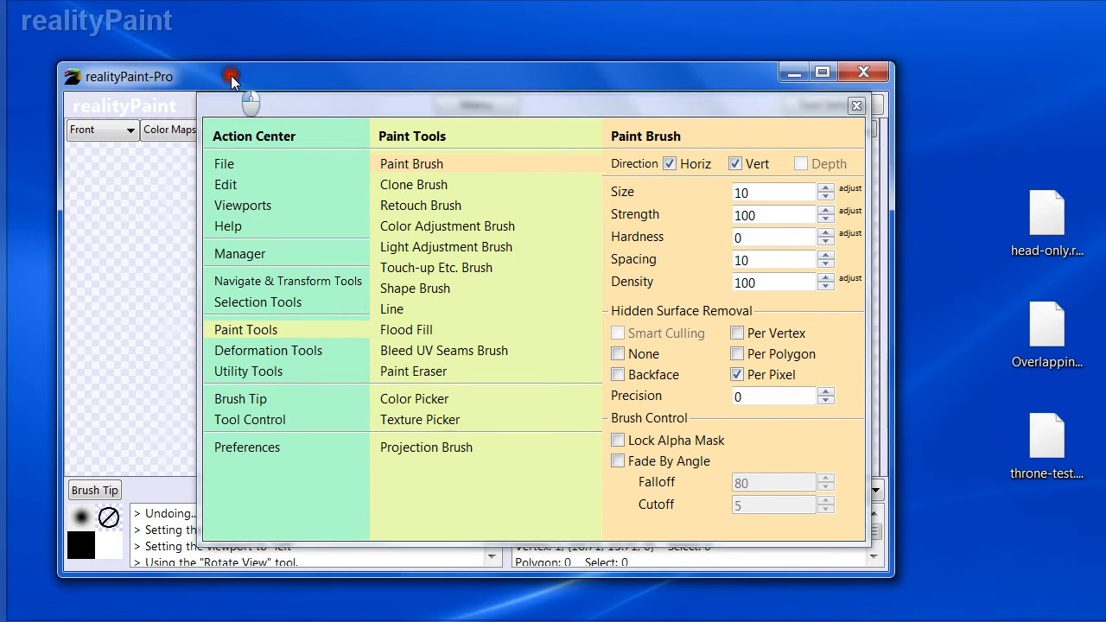
pyautogui.click(410, 183)
pyautogui.rightClick(713, 362)
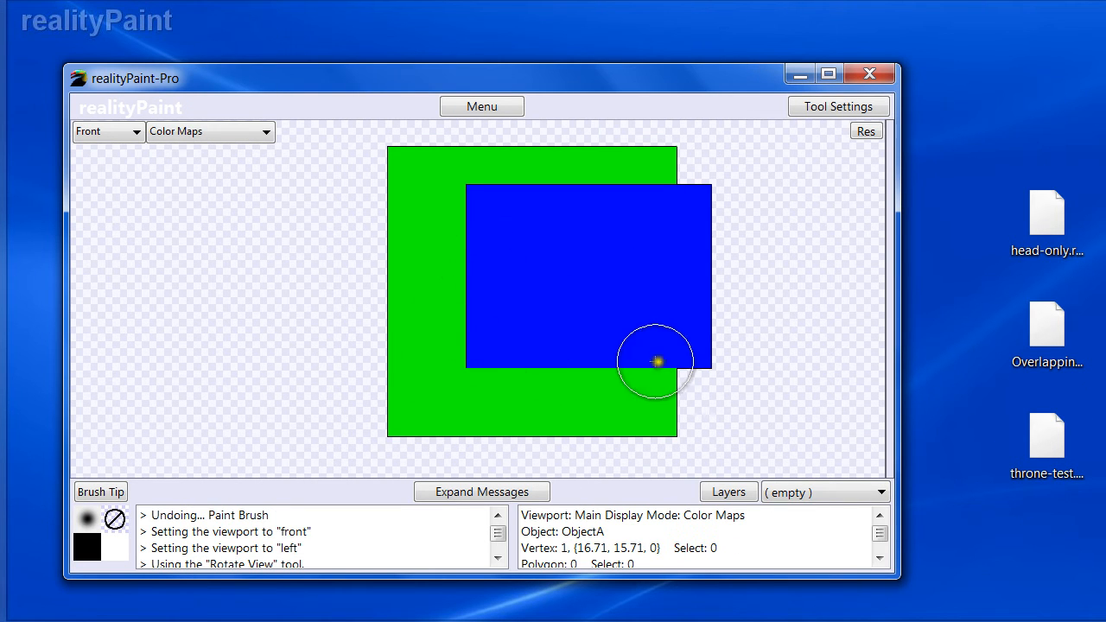
pyautogui.rightClick(593, 371)
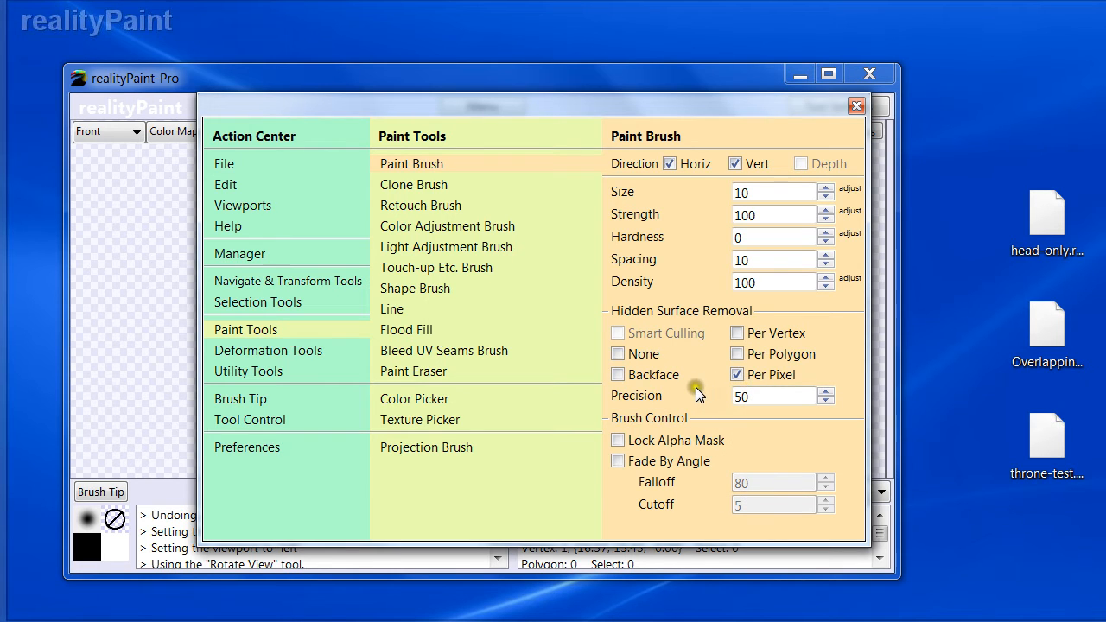
pyautogui.moveTo(685, 395)
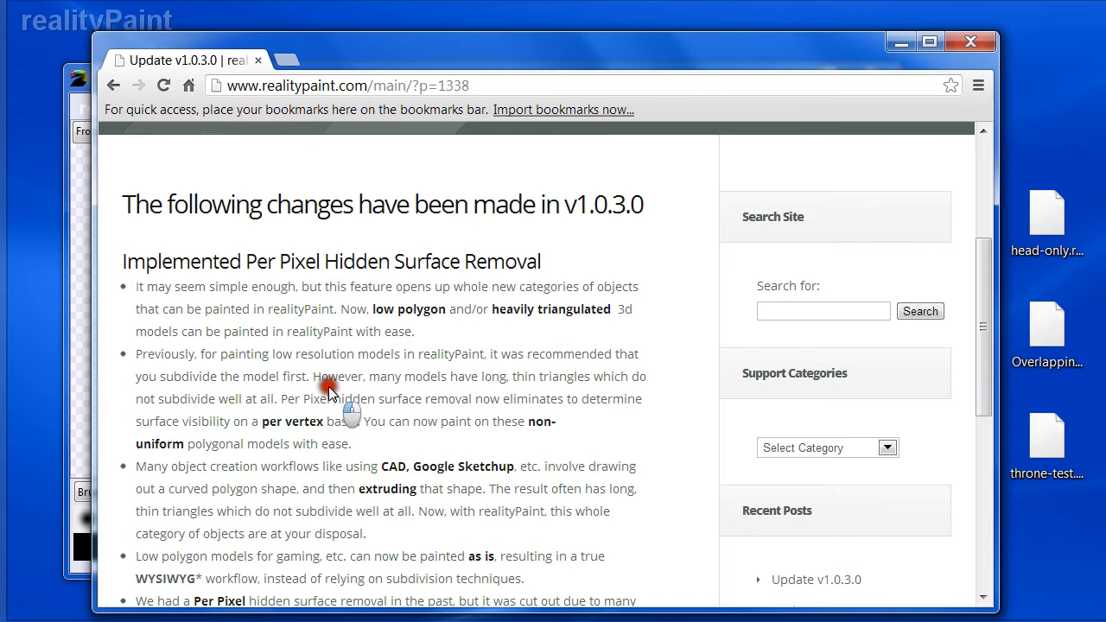
# - Read the v1.0.3.0 update notes about Per Pixel hidden surface removal in the browser
pyautogui.scroll(-4, 329, 389)
pyautogui.moveTo(129, 346); pyautogui.dragTo(562, 345)
pyautogui.click(562, 346)
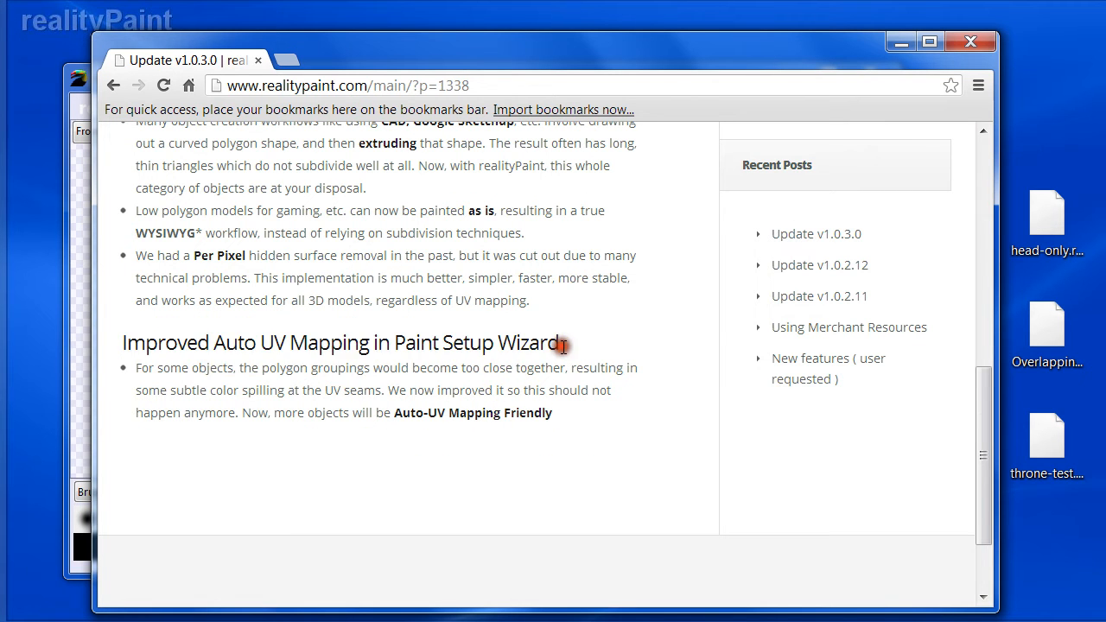
pyautogui.click(894, 51)
# - Load the throne-test model by dropping its file into the viewport and rotate to view it
pyautogui.click(388, 163)
pyautogui.click(1047, 442)
pyautogui.moveTo(1047, 442); pyautogui.dragTo(457, 279)
pyautogui.click(546, 352)
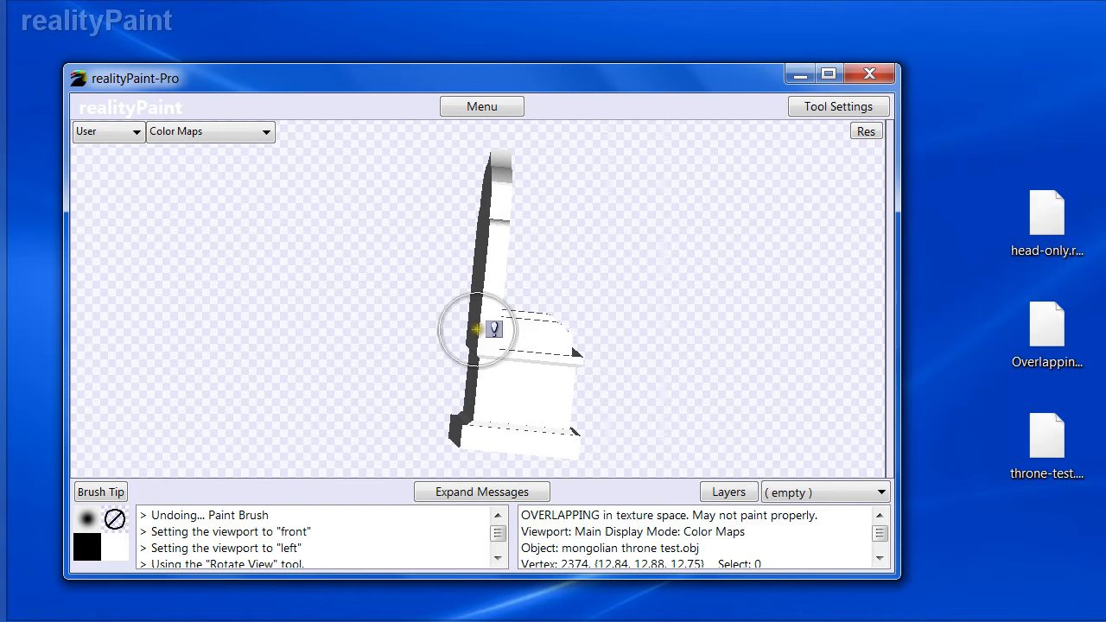
pyautogui.moveTo(516, 340)
pyautogui.mouseDown(button='middle')
pyautogui.moveTo(533, 321)
pyautogui.moveTo(405, 363)
pyautogui.moveTo(418, 353)
pyautogui.mouseUp(button='middle')
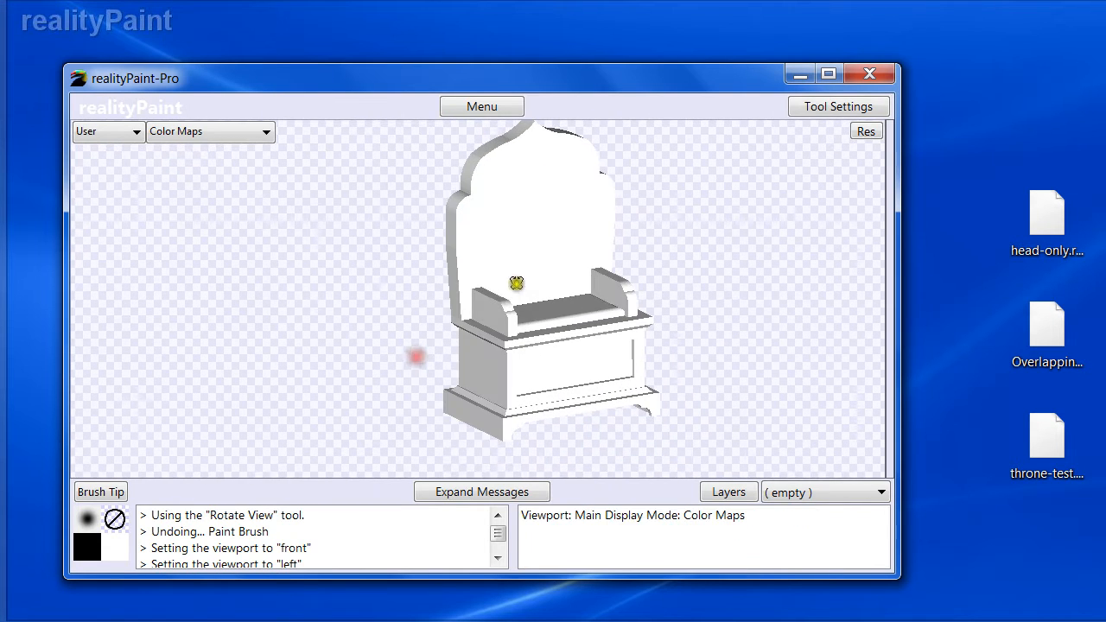
# - Compare the throne in the Resolution Visualizer display mode with the Color Maps mode
pyautogui.click(222, 137)
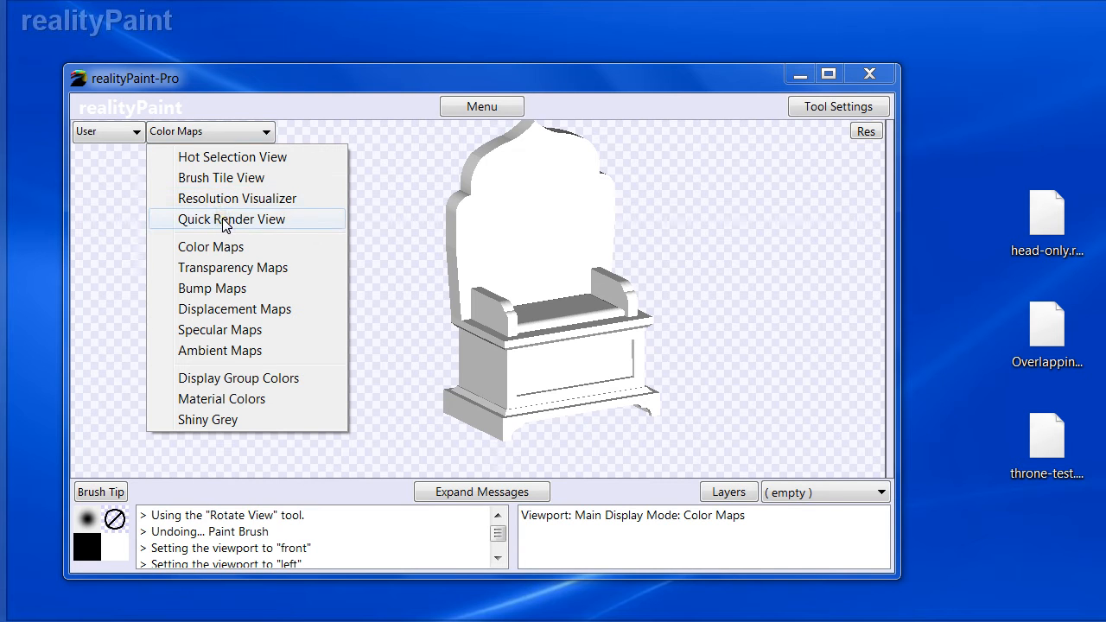
pyautogui.click(212, 201)
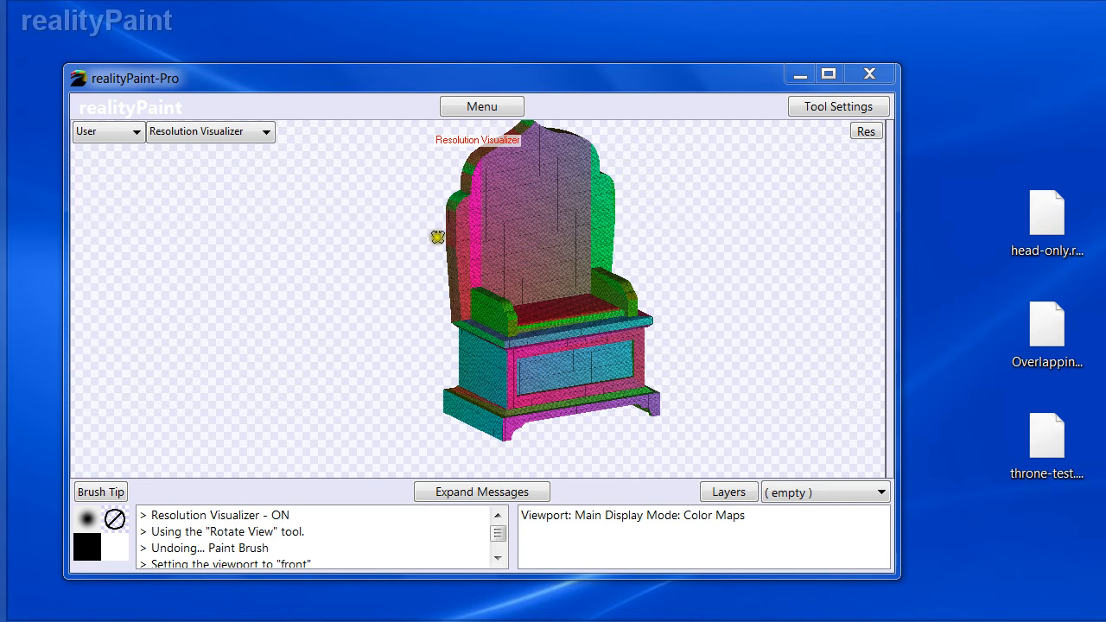
pyautogui.click(208, 131)
pyautogui.click(192, 246)
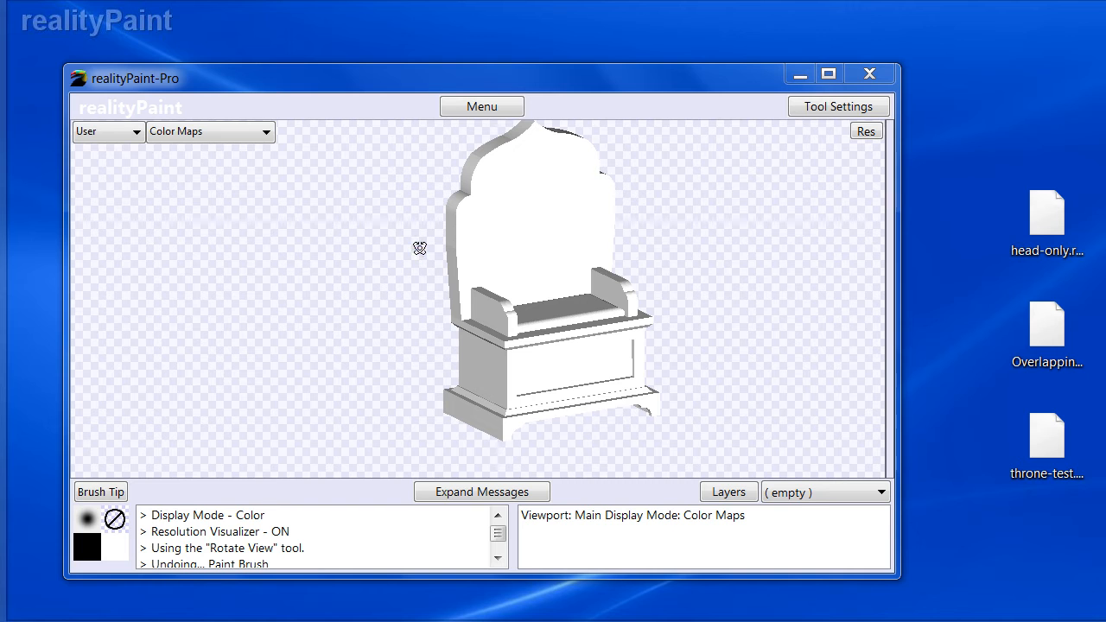
# - Pick the Paint Brush and paint a black stroke across the throne
pyautogui.rightClick(505, 297)
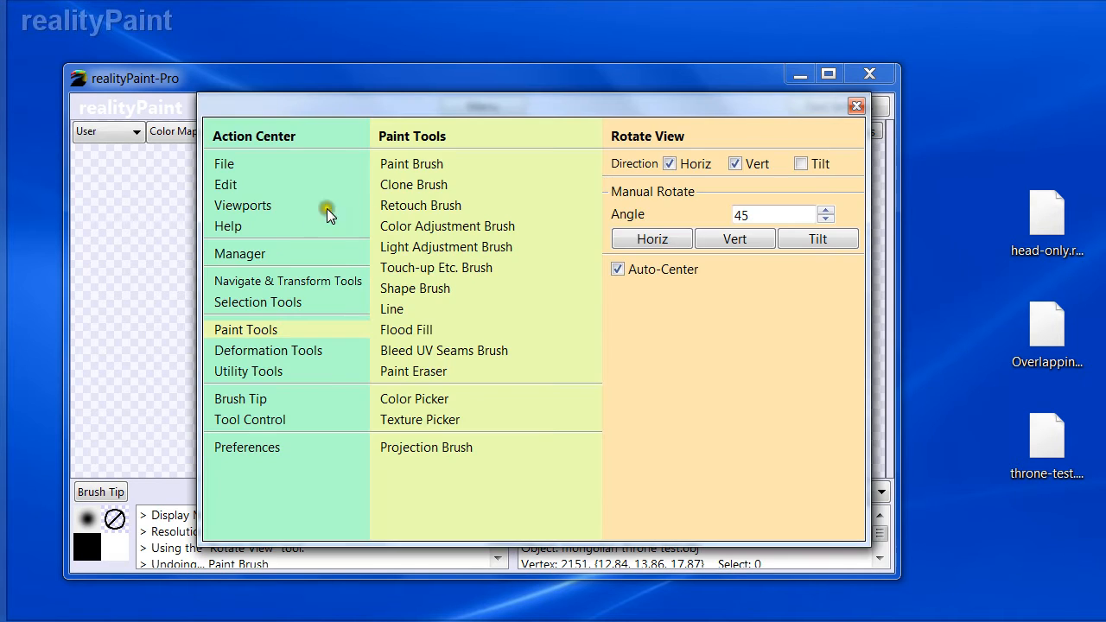
pyautogui.click(388, 166)
pyautogui.moveTo(568, 320)
pyautogui.mouseDown()
pyautogui.moveTo(544, 239)
pyautogui.moveTo(519, 317)
pyautogui.moveTo(532, 387)
pyautogui.moveTo(617, 299)
pyautogui.moveTo(509, 385)
pyautogui.moveTo(493, 385)
pyautogui.moveTo(657, 386)
pyautogui.moveTo(663, 397)
pyautogui.mouseUp()
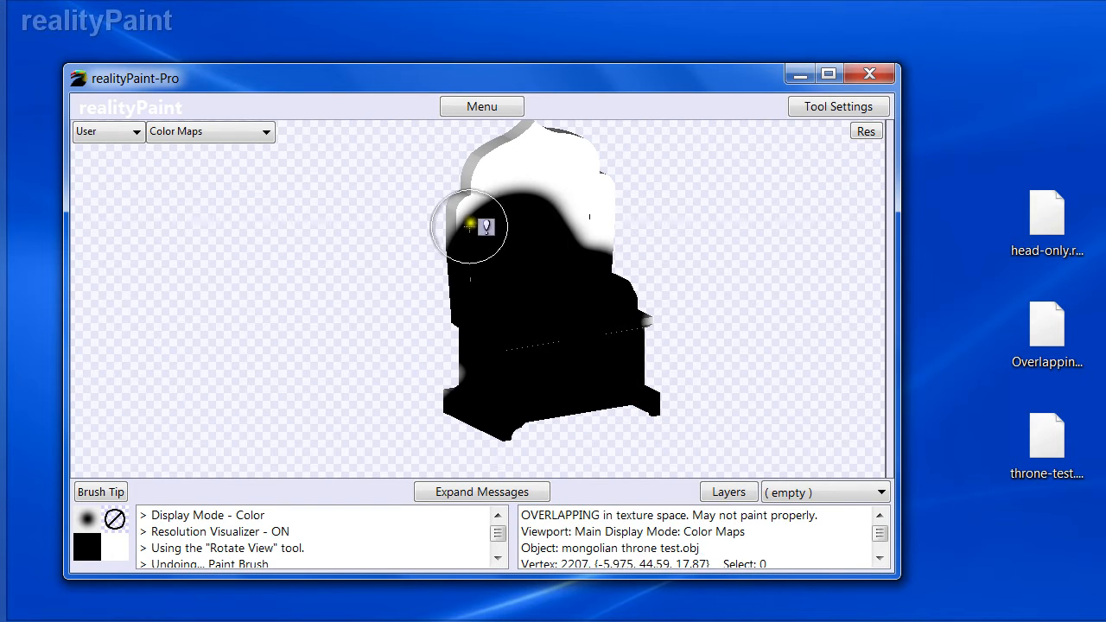
# - Check the painted throne in the Resolution Visualizer and return to Color Maps display
pyautogui.click(205, 132)
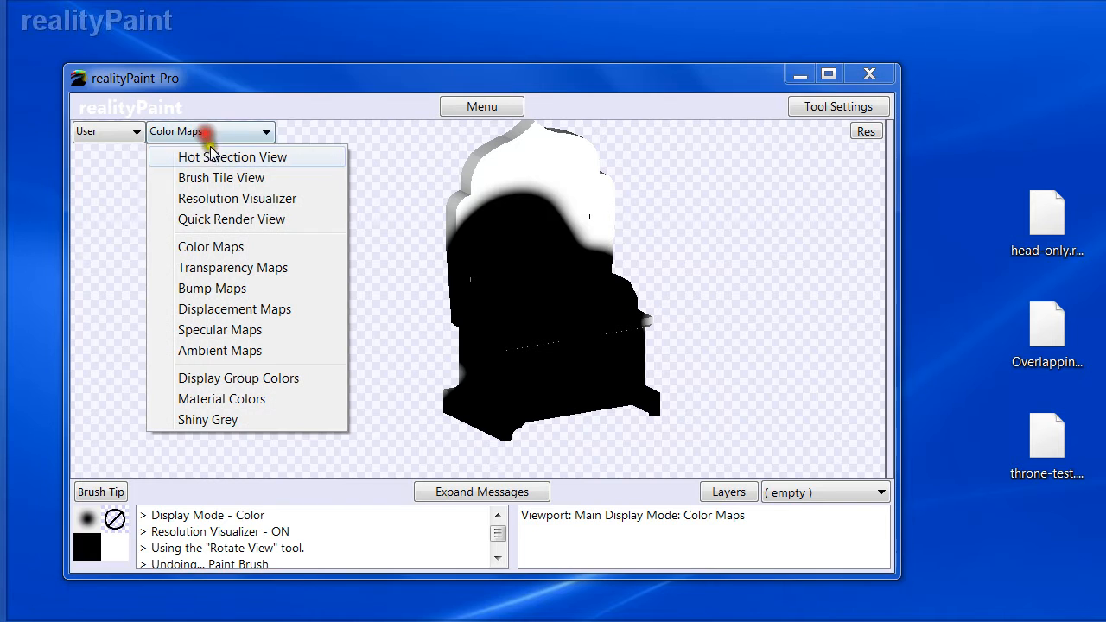
pyautogui.click(207, 200)
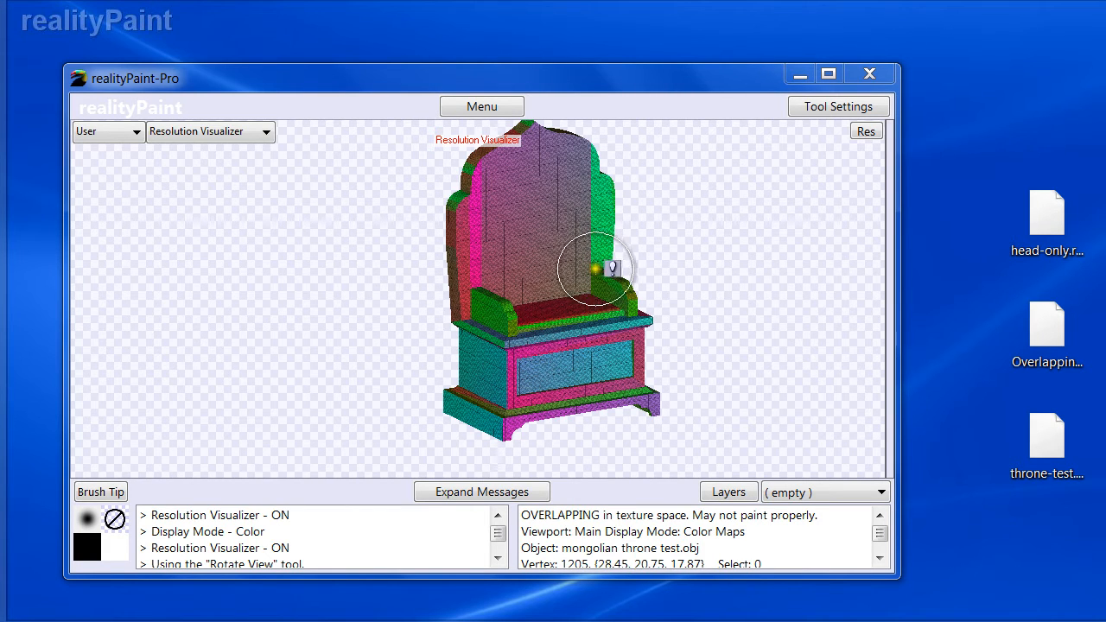
pyautogui.click(229, 131)
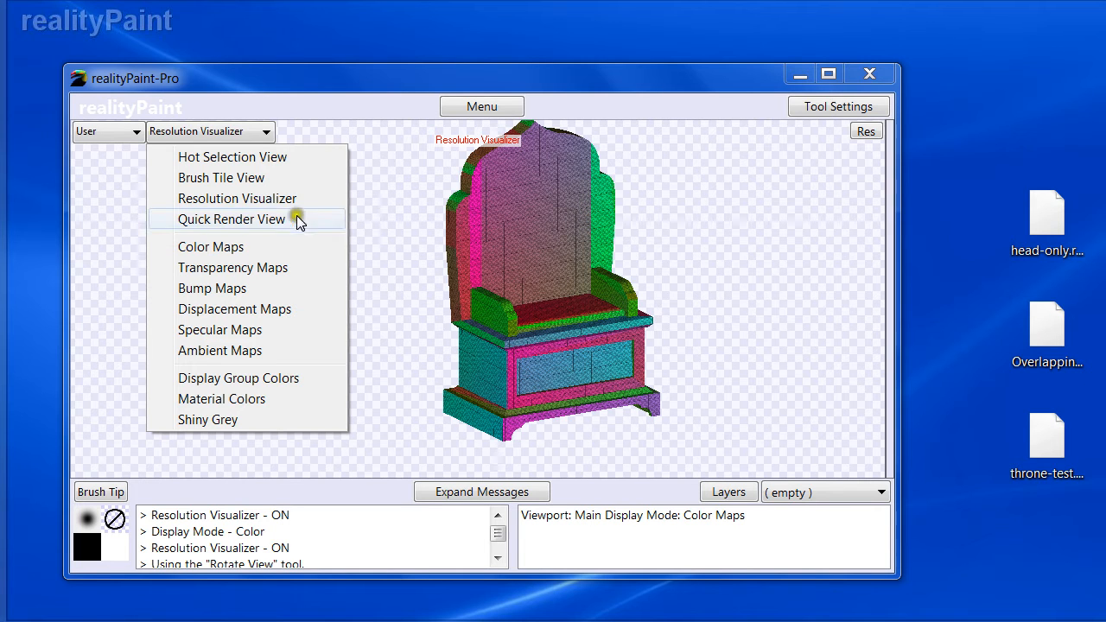
pyautogui.click(211, 246)
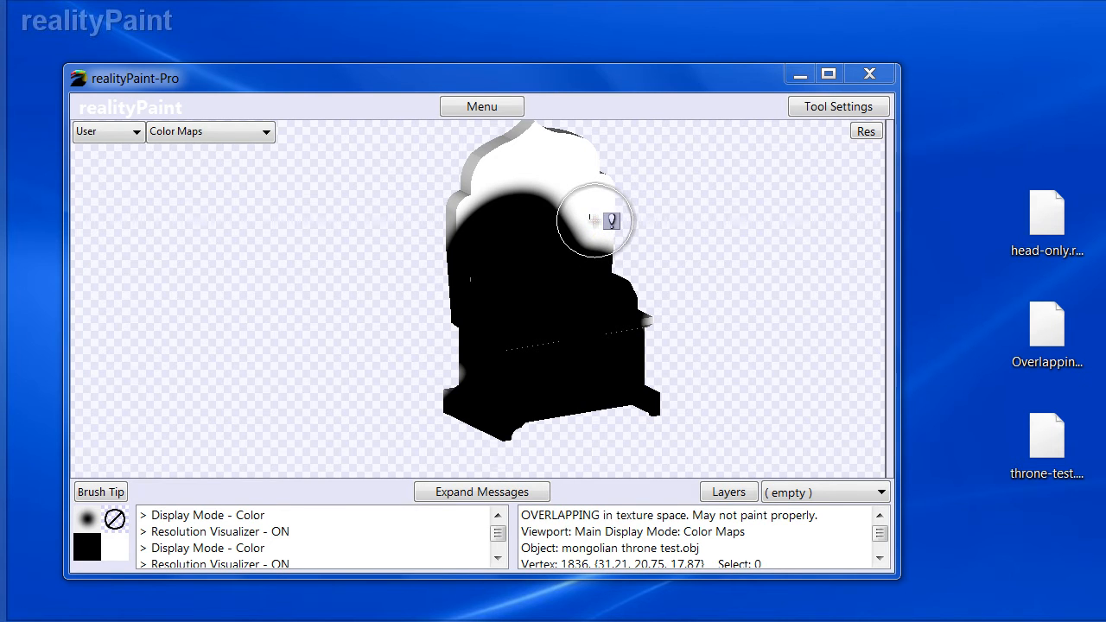
# - Undo the stroke and review the Paint Brush hidden surface removal settings
pyautogui.hotkey('ctrl', 'z')
pyautogui.rightClick(518, 238)
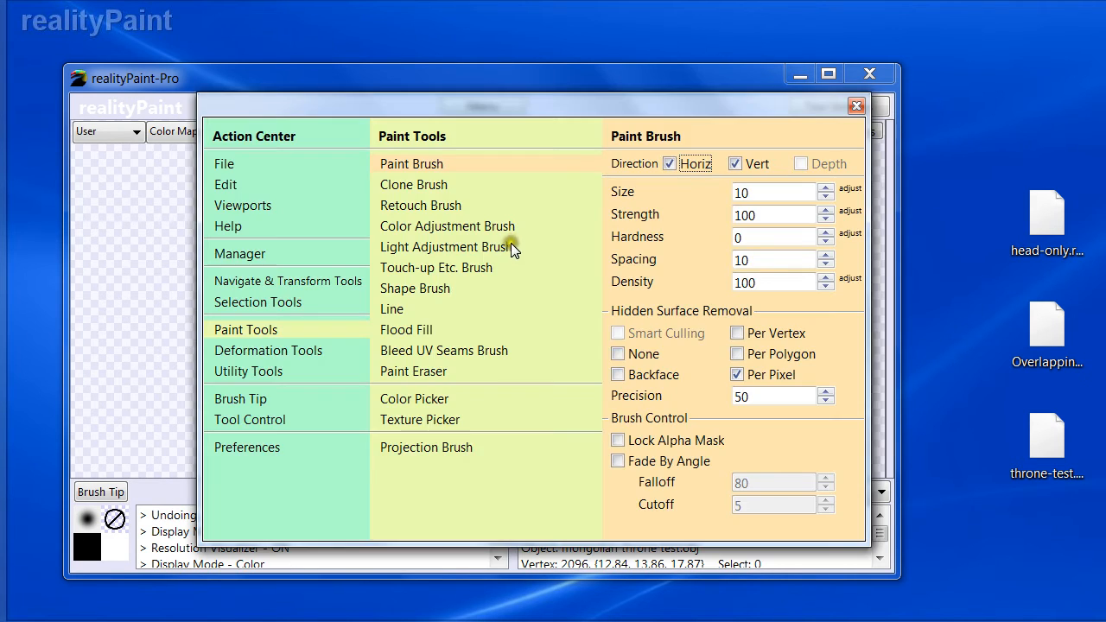
pyautogui.press('Escape')
# - Select the whole throne and run the Paint Setup Wizard with a 2,048 × 2,048 color map and Auto-UV map
pyautogui.hotkey('ctrl', 'a')
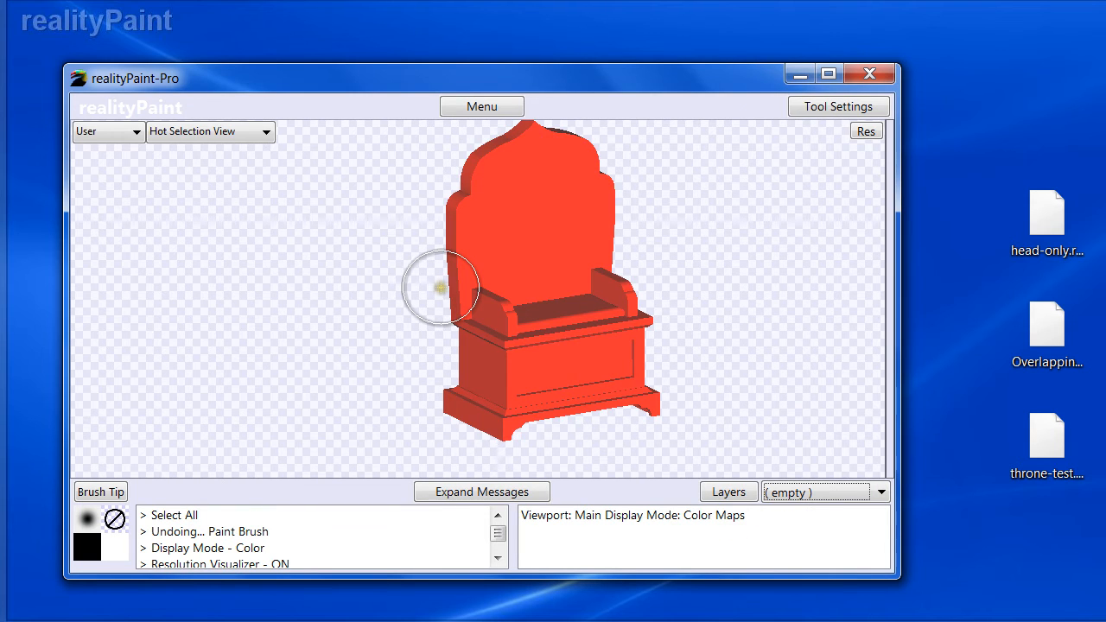
pyautogui.rightClick(441, 288)
pyautogui.click(247, 371)
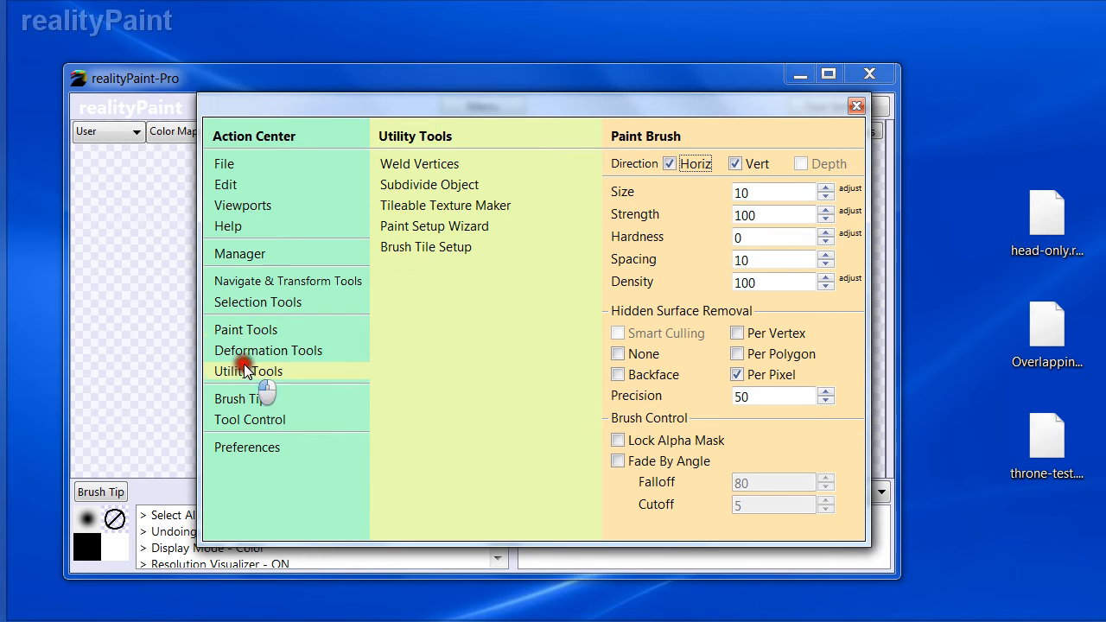
pyautogui.click(420, 227)
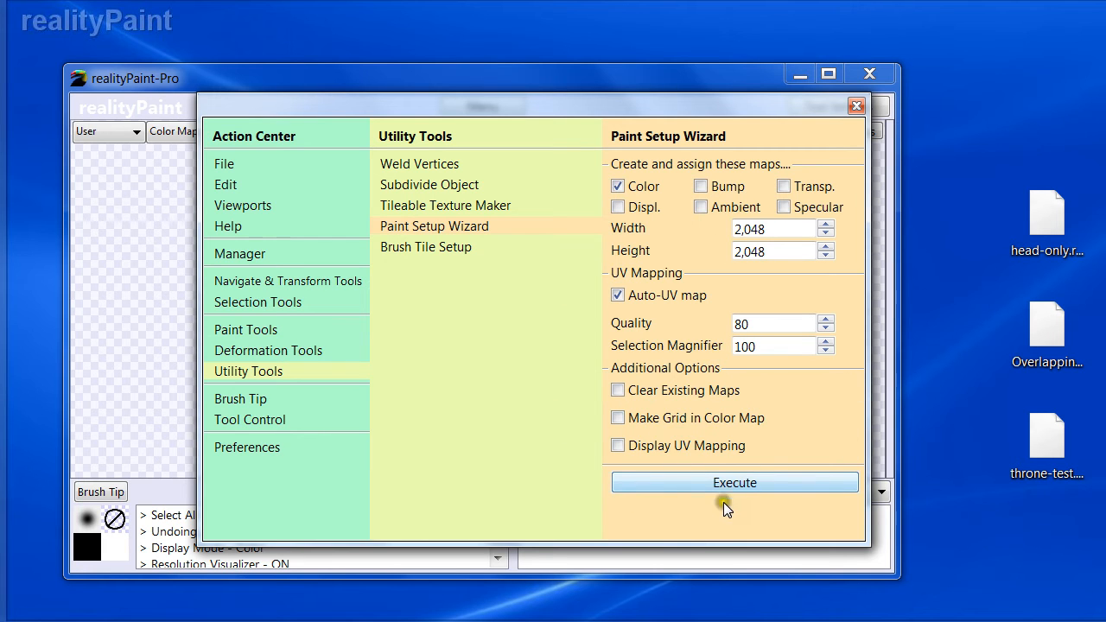
pyautogui.click(700, 488)
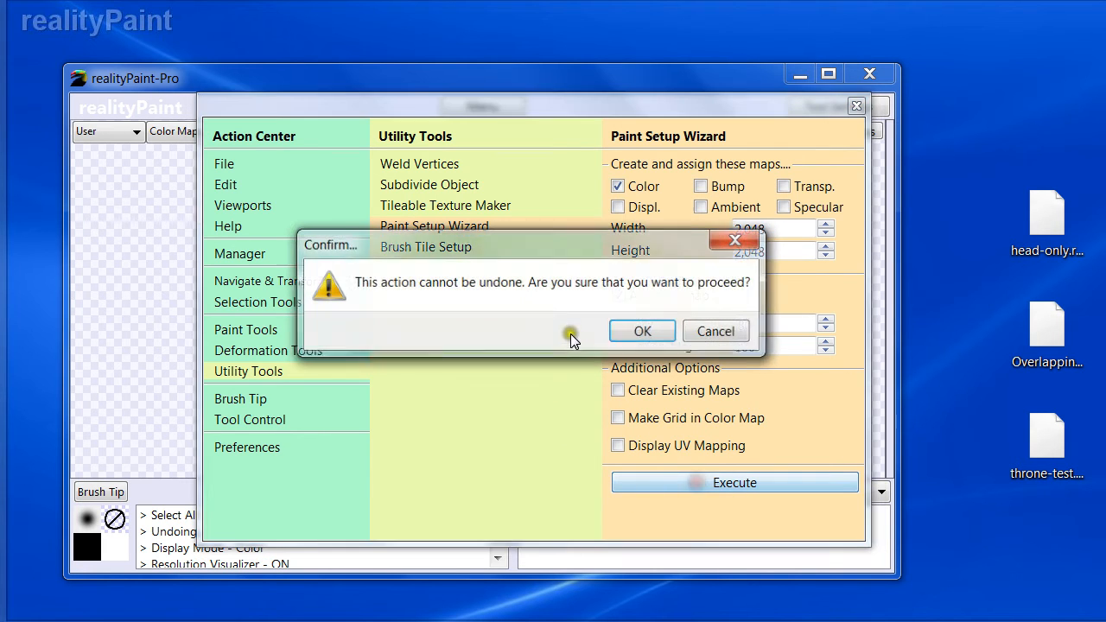
pyautogui.click(654, 333)
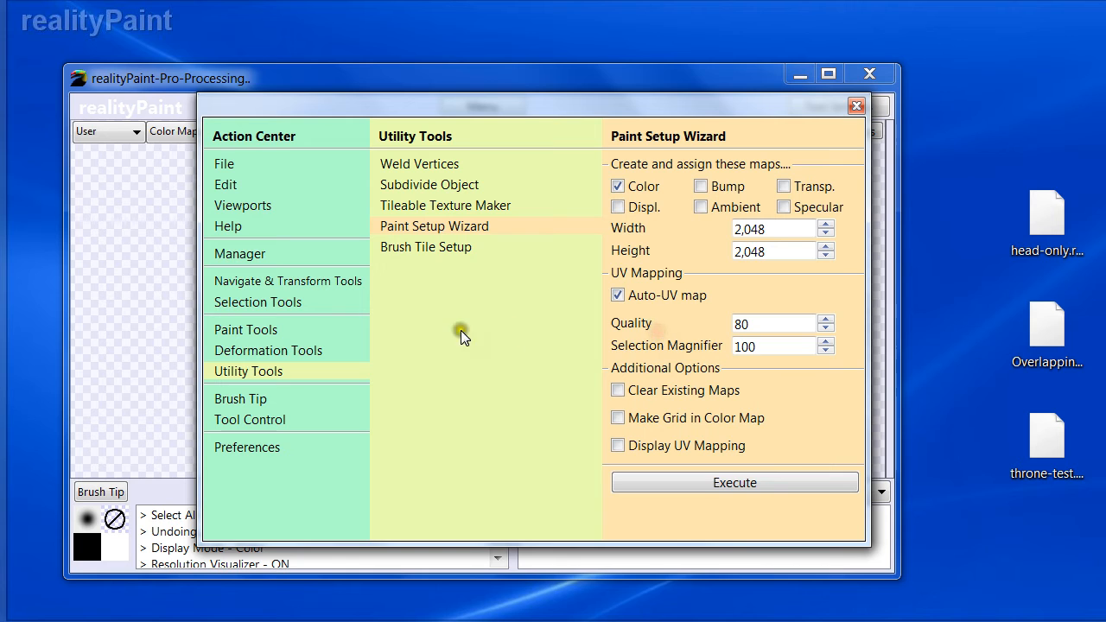
# - Paint a stroke down the throne's back with the Paint Brush and undo it
pyautogui.click(258, 331)
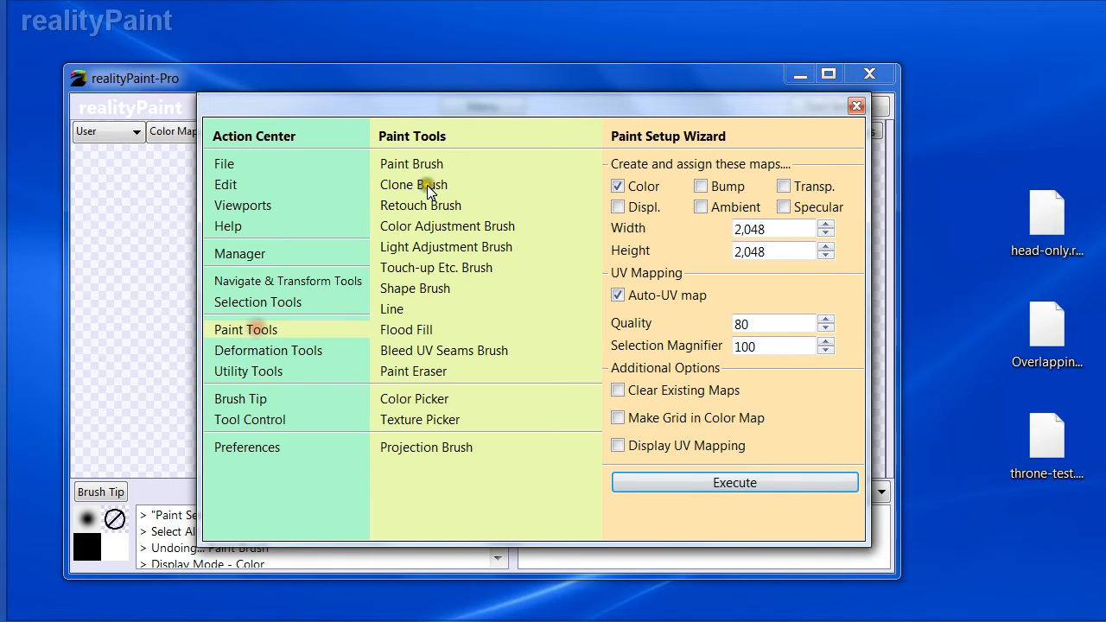
pyautogui.click(412, 165)
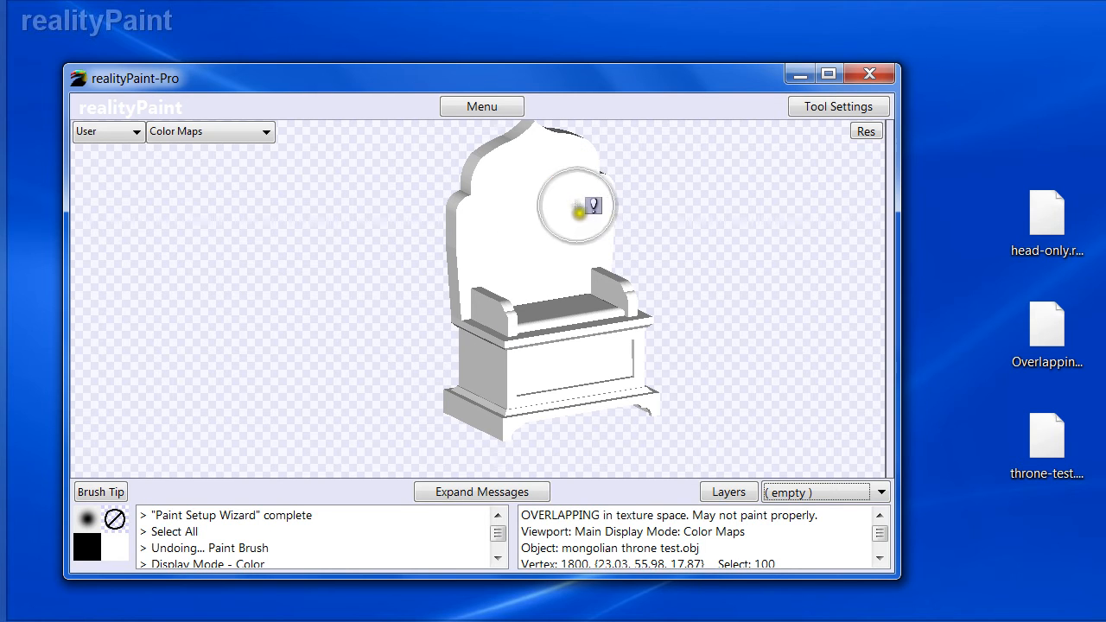
pyautogui.moveTo(489, 198)
pyautogui.mouseDown()
pyautogui.moveTo(553, 298)
pyautogui.moveTo(501, 291)
pyautogui.moveTo(541, 410)
pyautogui.mouseUp()
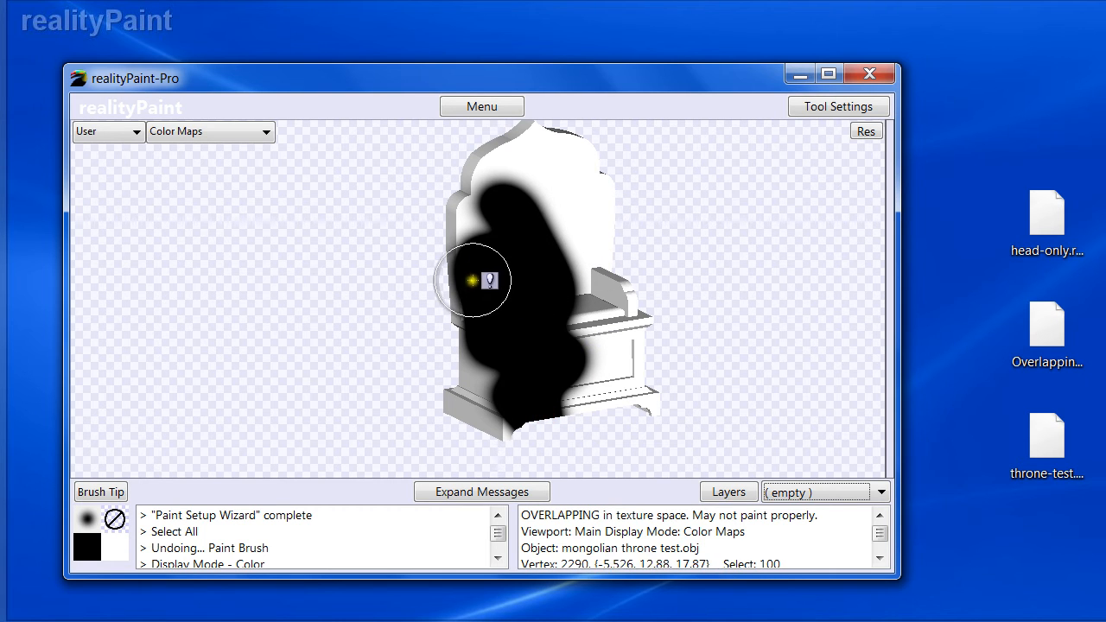
pyautogui.hotkey('ctrl', 'z')
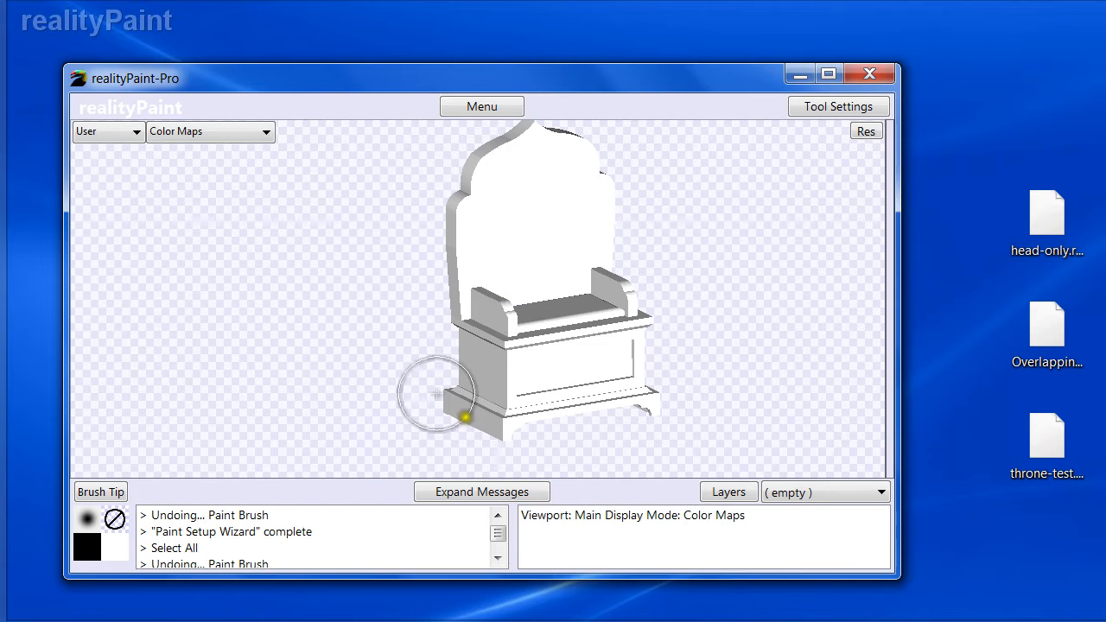
# - Show the throne as wireframe and switch the viewport to the front view
pyautogui.rightClick(535, 412)
pyautogui.press('space')
pyautogui.press('space')
pyautogui.press('space')
pyautogui.press('w')
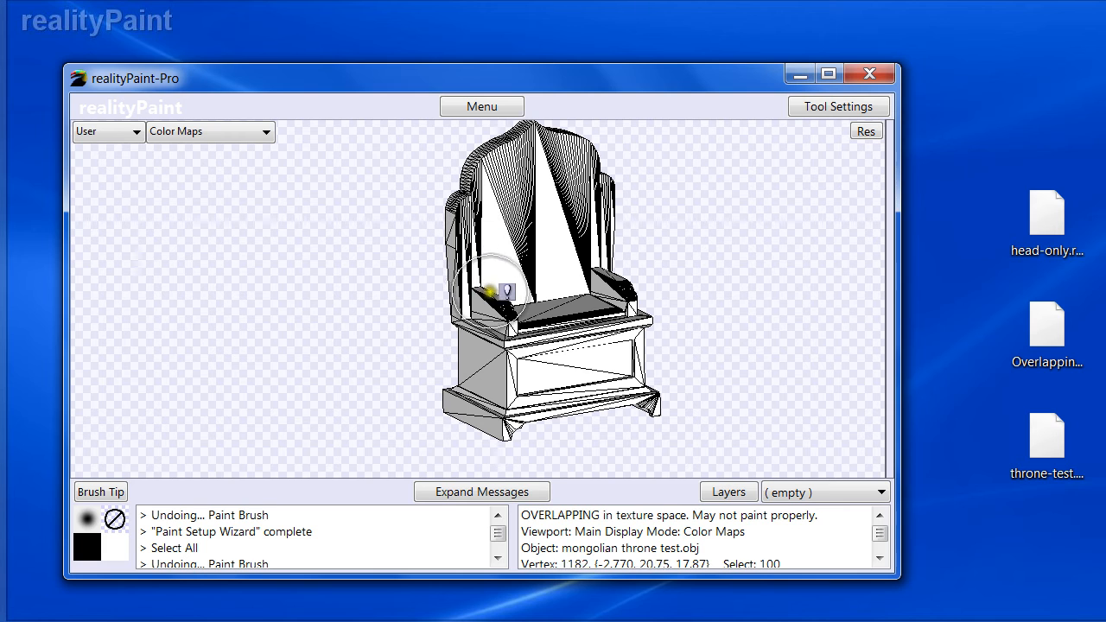
pyautogui.press('p')
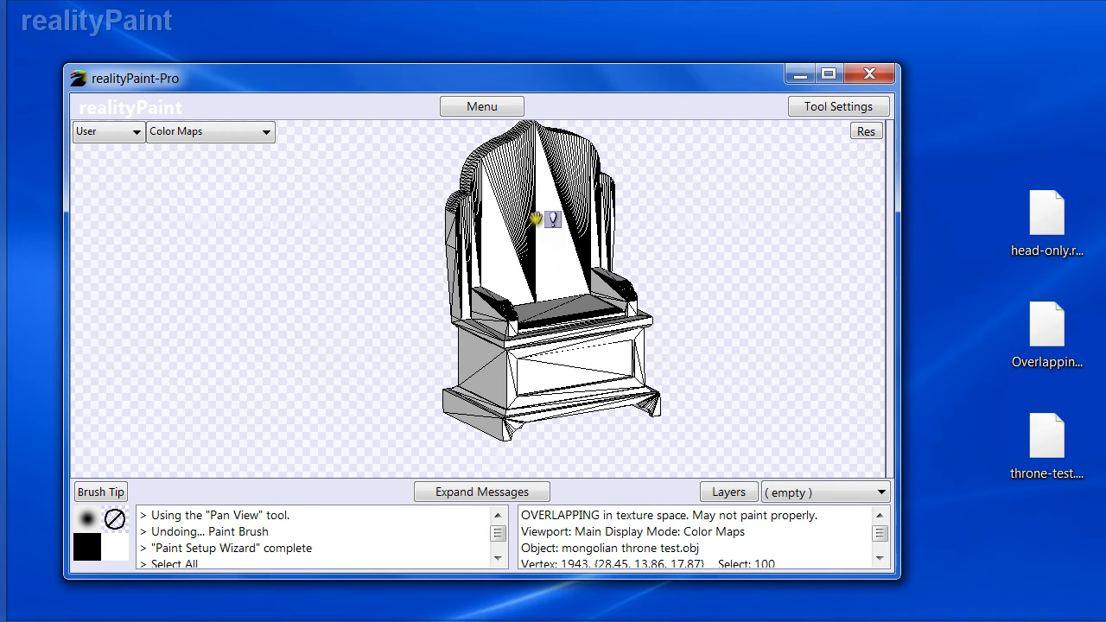
pyautogui.moveTo(537, 220); pyautogui.dragTo(531, 237)
pyautogui.press('1')
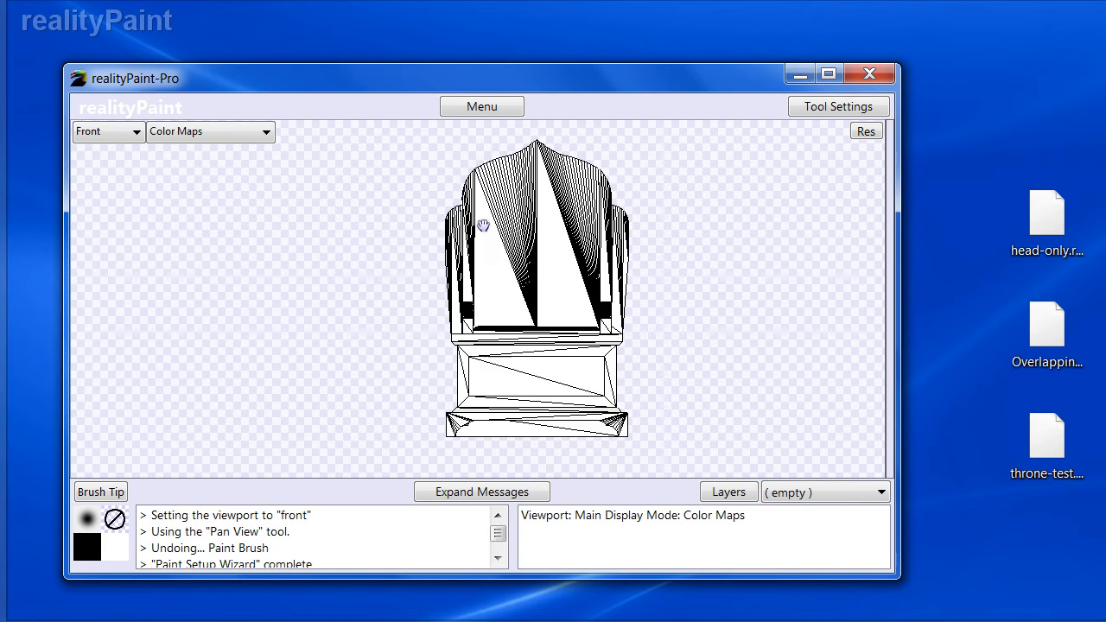
# - Set the Paint Brush's Hidden Surface Removal to None
pyautogui.press('space')
pyautogui.click(395, 164)
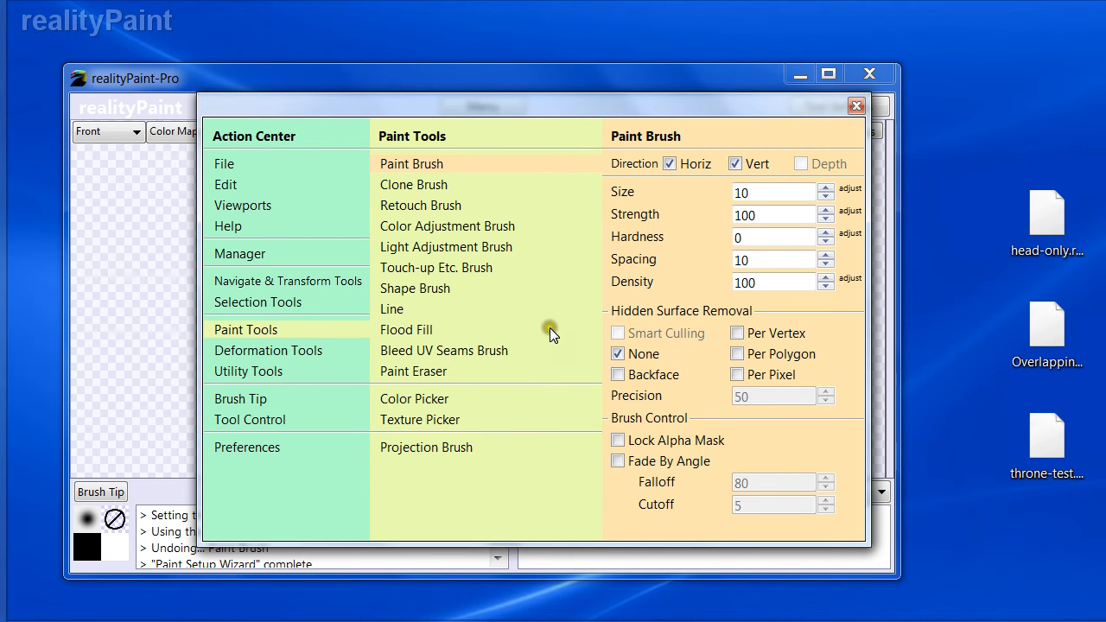
pyautogui.press('space')
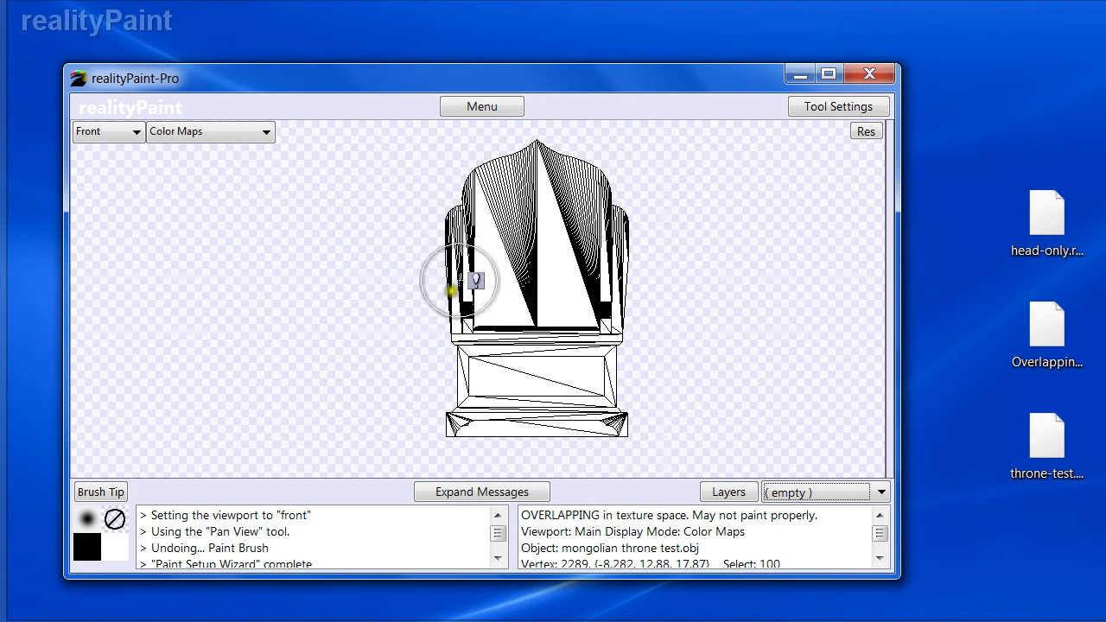
pyautogui.press('space')
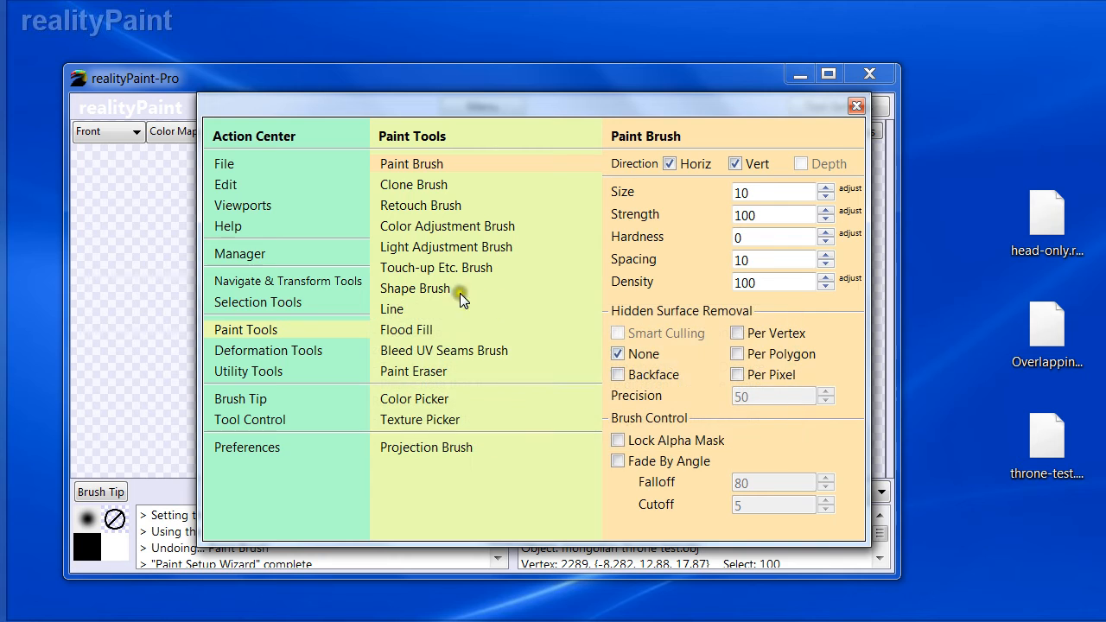
pyautogui.press('space')
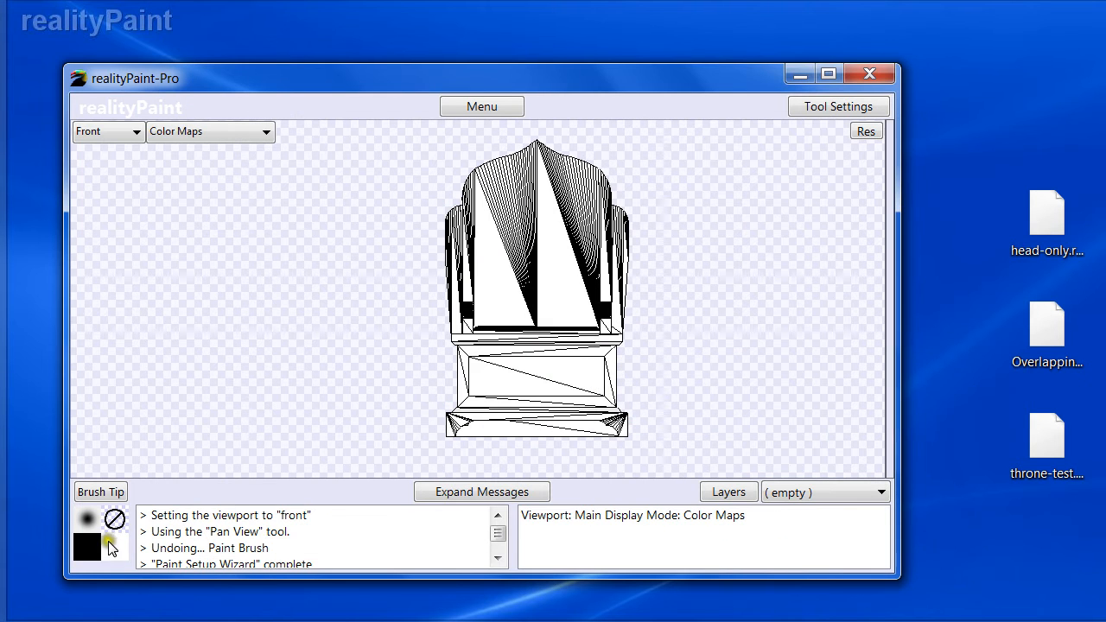
# - Change the paint color to red
pyautogui.click(107, 541)
pyautogui.click(98, 272)
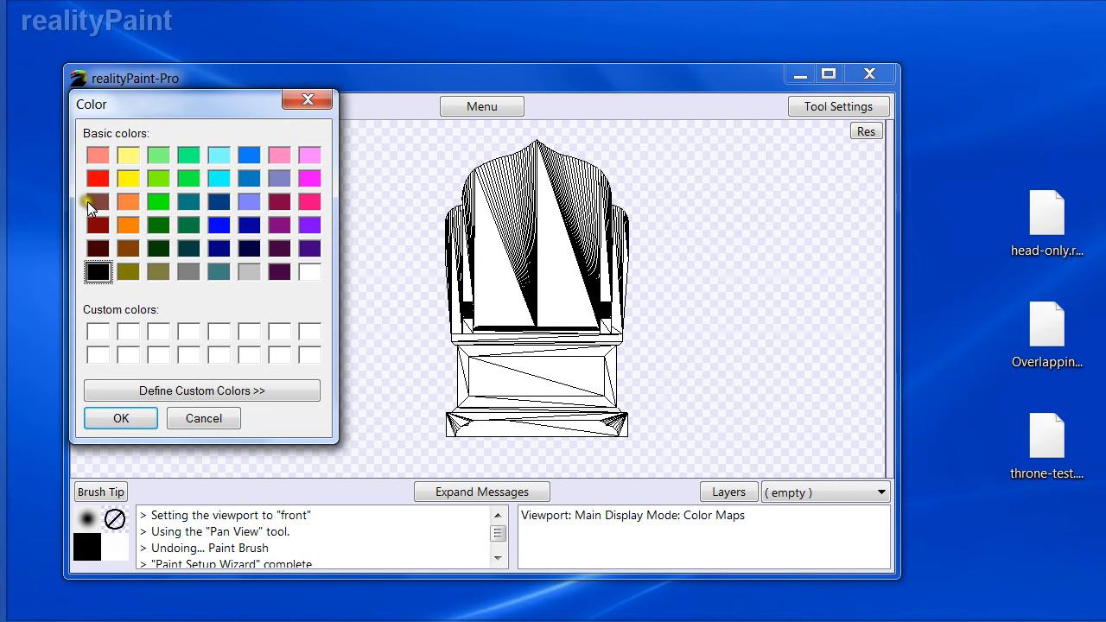
pyautogui.click(123, 419)
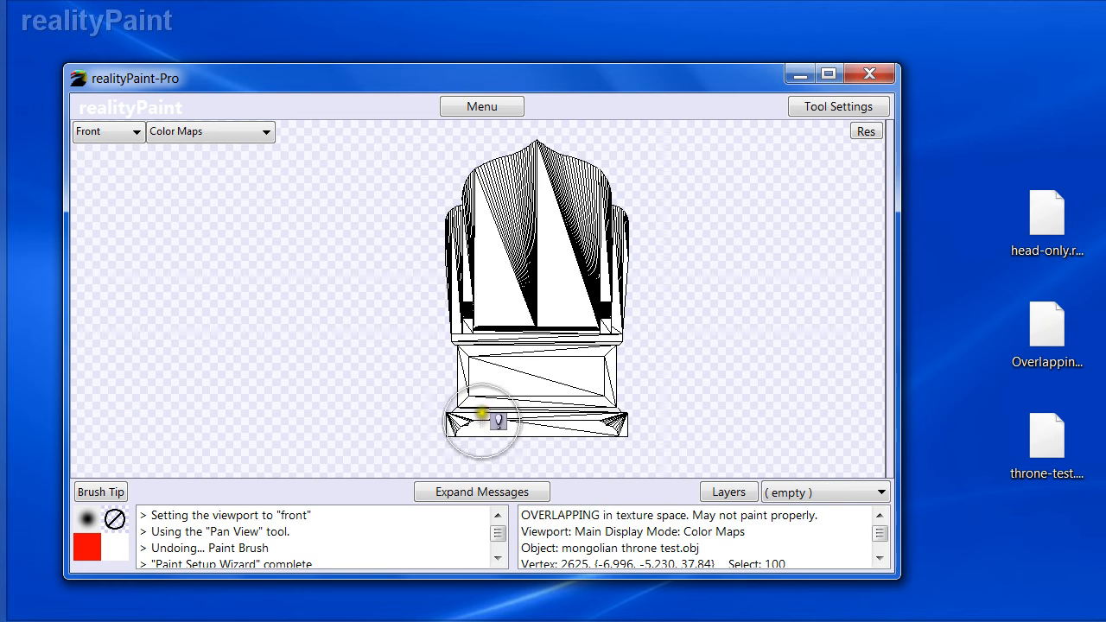
# - With the Paint Brush, paint a stroke up the front of the wireframe throne from its base to its back
pyautogui.rightClick(579, 402)
pyautogui.click(412, 164)
pyautogui.moveTo(519, 424)
pyautogui.mouseDown()
pyautogui.moveTo(452, 436)
pyautogui.moveTo(662, 378)
pyautogui.moveTo(556, 299)
pyautogui.moveTo(457, 321)
pyautogui.moveTo(479, 178)
pyautogui.moveTo(562, 245)
pyautogui.moveTo(582, 191)
pyautogui.mouseUp()
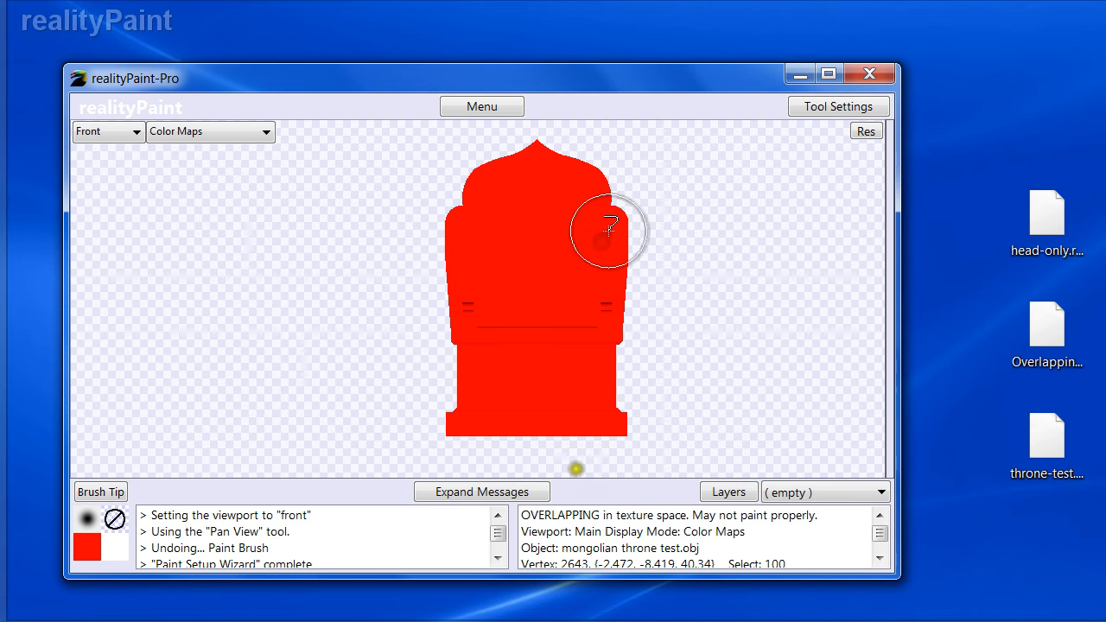
# - Set the Paint Brush's Hidden Surface Removal to Per Pixel
pyautogui.rightClick(558, 391)
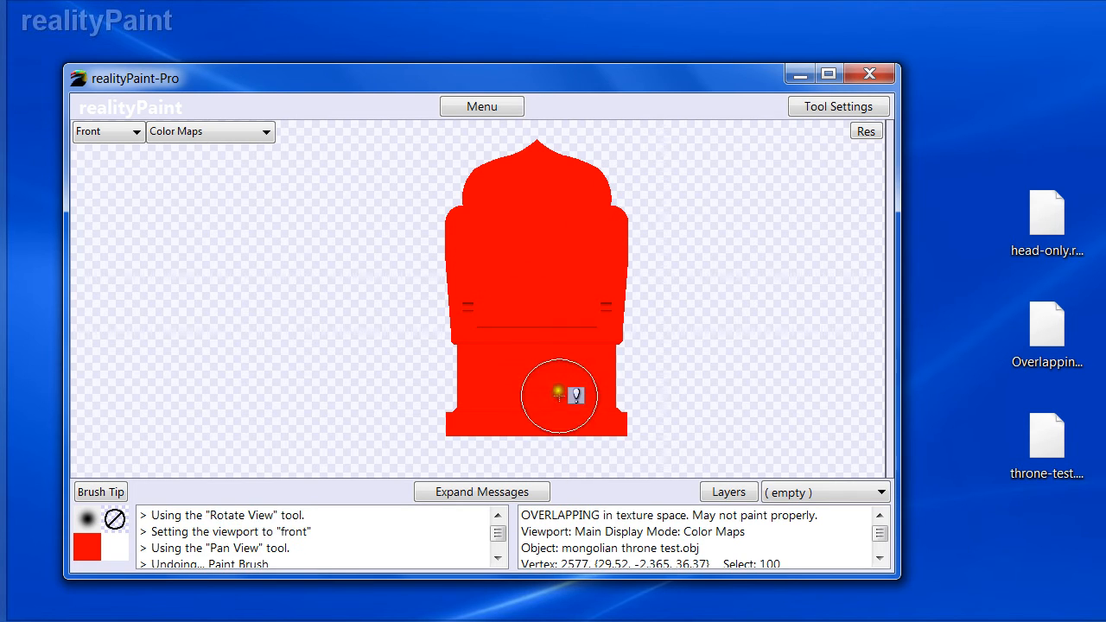
pyautogui.rightClick(644, 344)
pyautogui.click(408, 164)
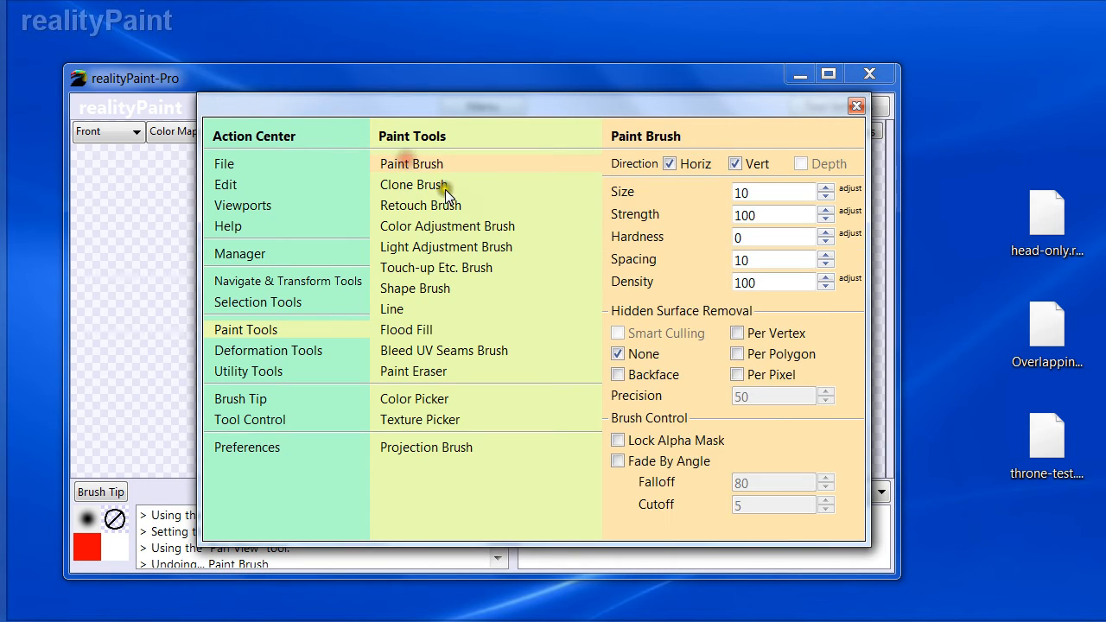
pyautogui.click(745, 373)
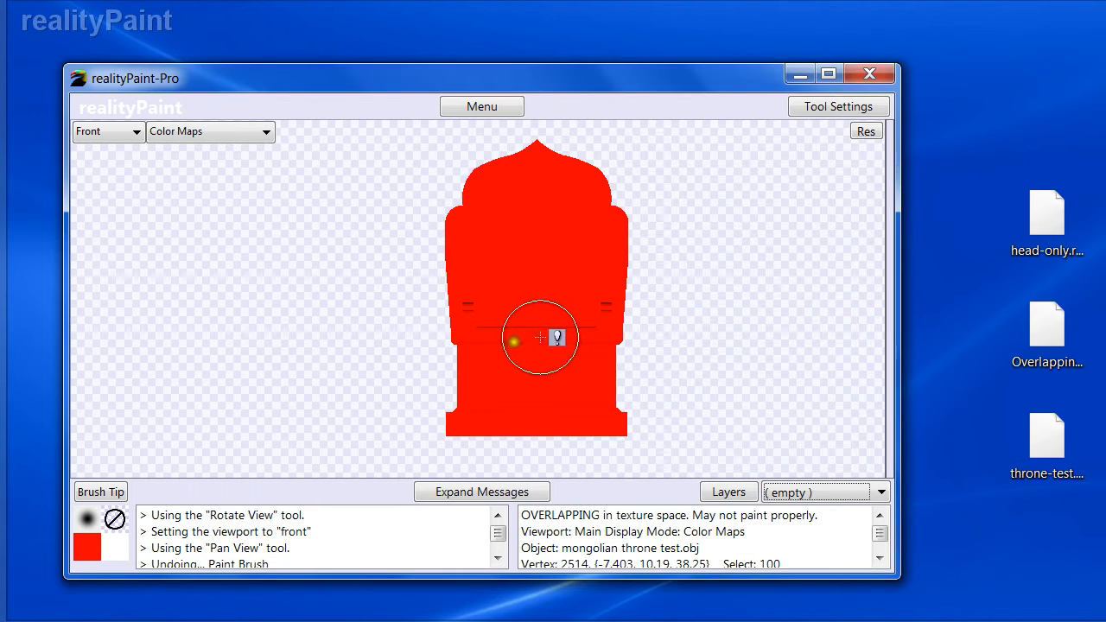
# - Orbit the throne and examine the Bleed UV Seams Brush's hidden surface settings, then reselect the Paint Brush
pyautogui.press('r')
pyautogui.moveTo(519, 308); pyautogui.dragTo(575, 333)
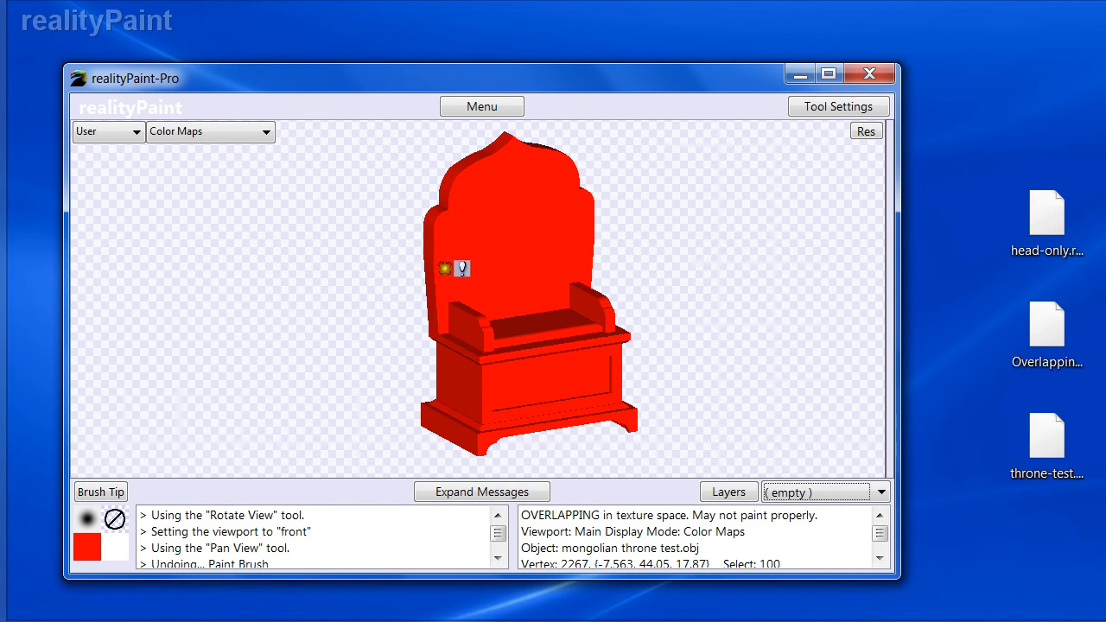
pyautogui.press('space')
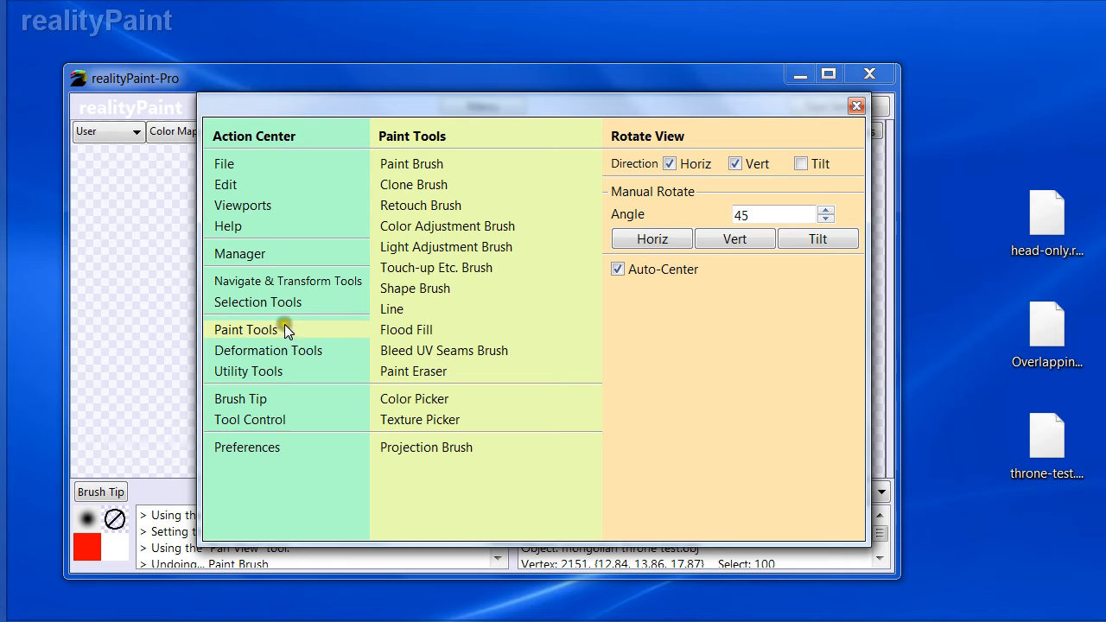
pyautogui.click(406, 352)
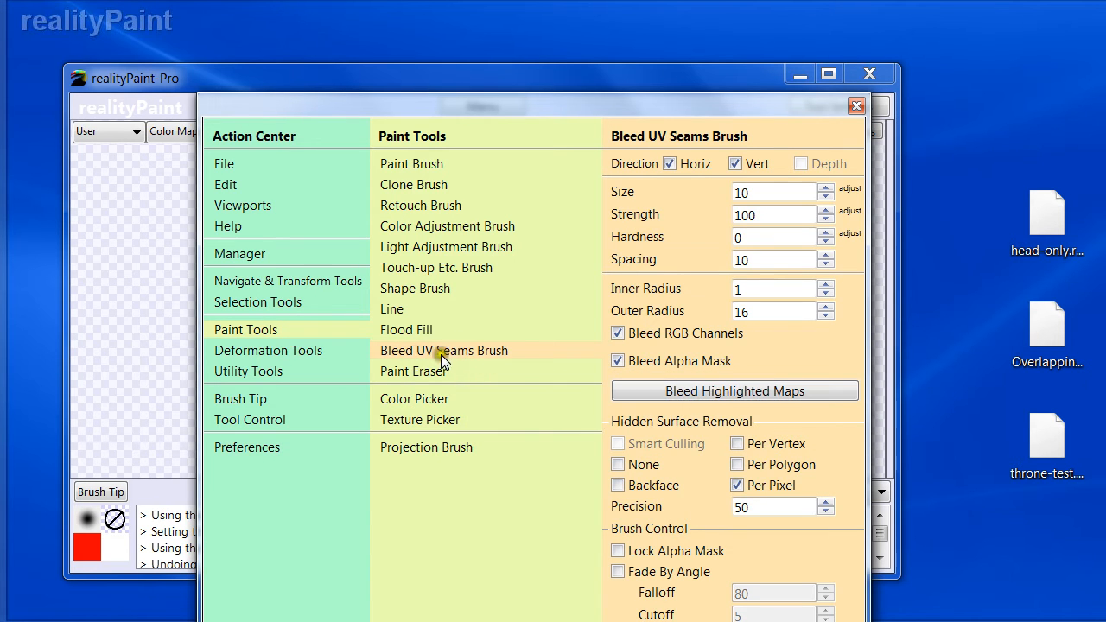
pyautogui.press('space')
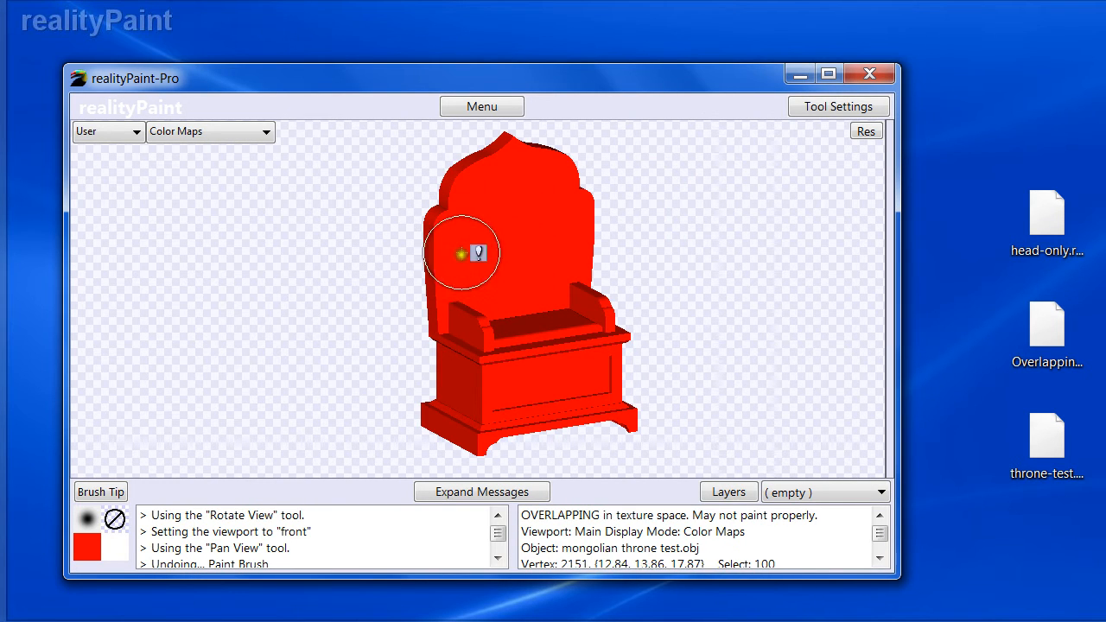
pyautogui.press('space')
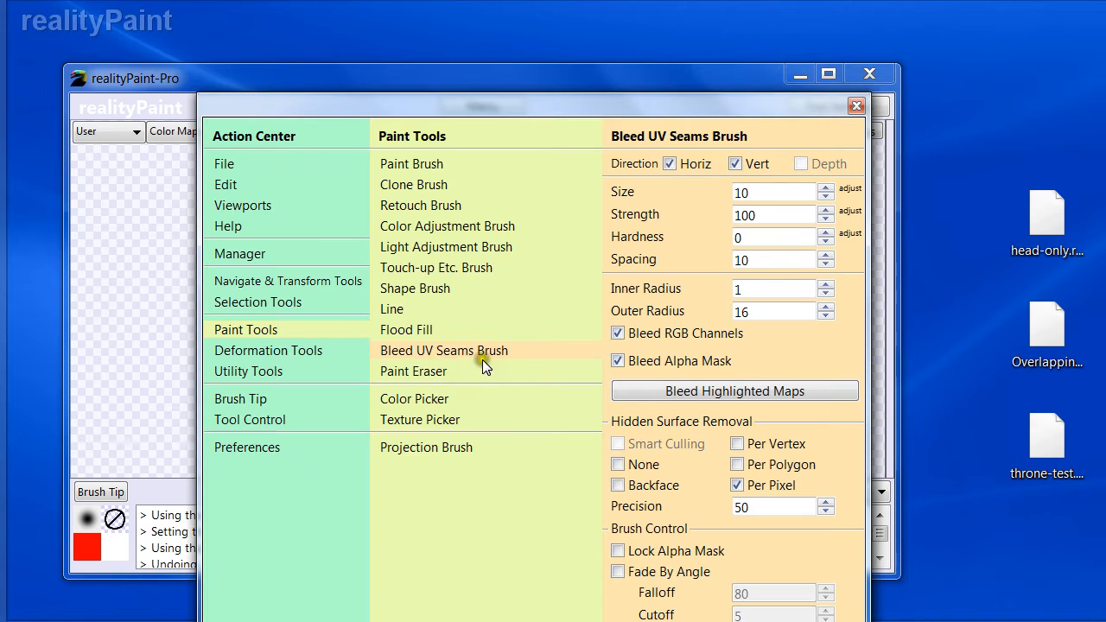
pyautogui.click(434, 352)
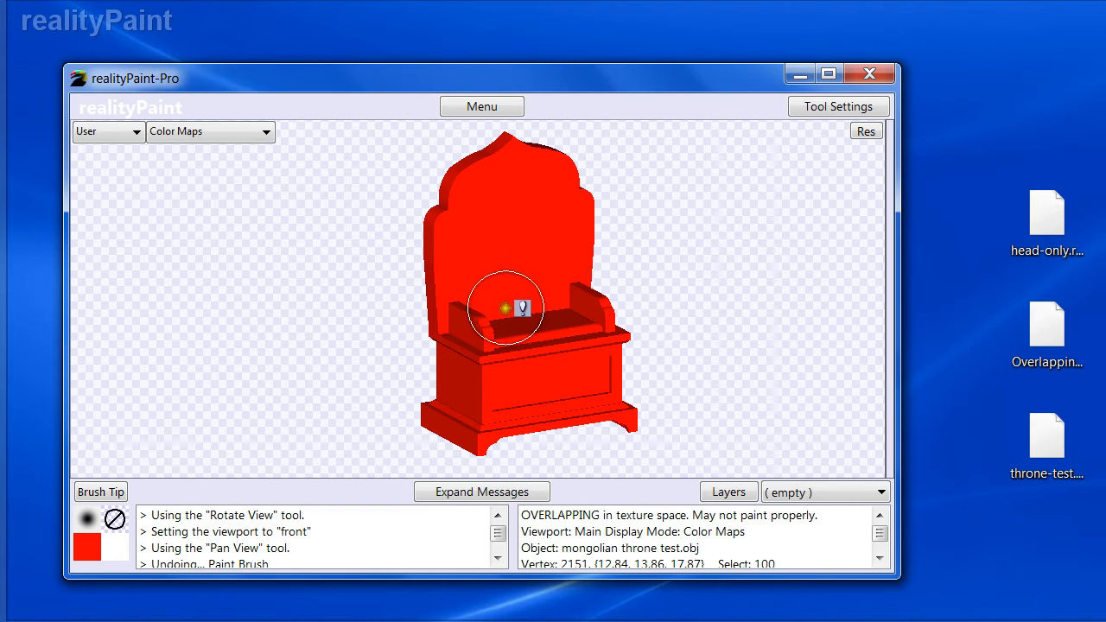
pyautogui.press('space')
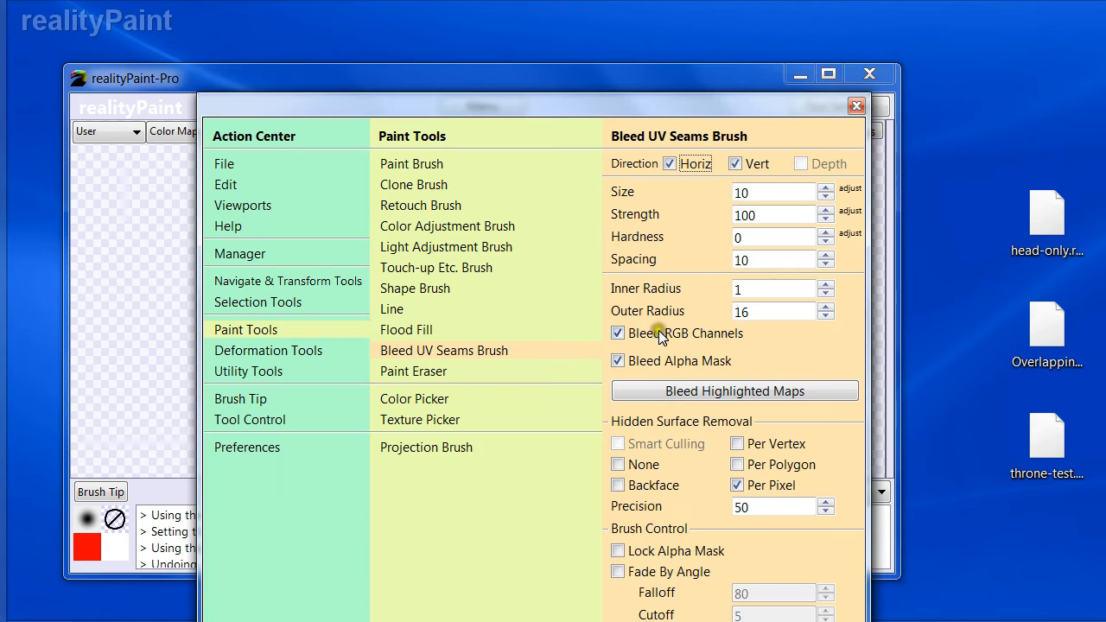
pyautogui.click(391, 165)
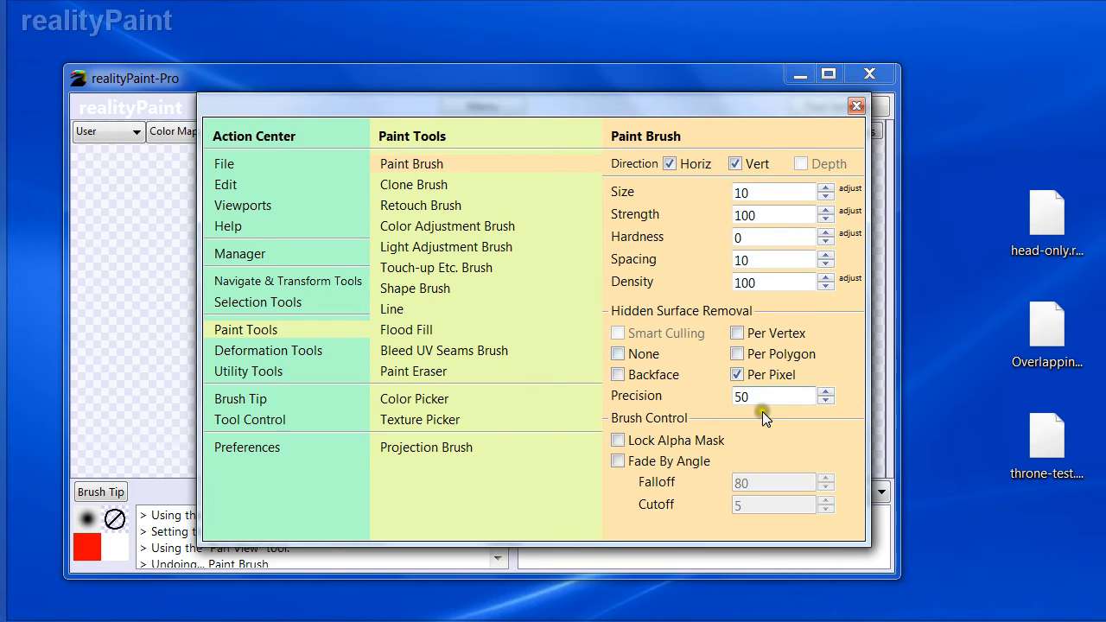
pyautogui.press('space')
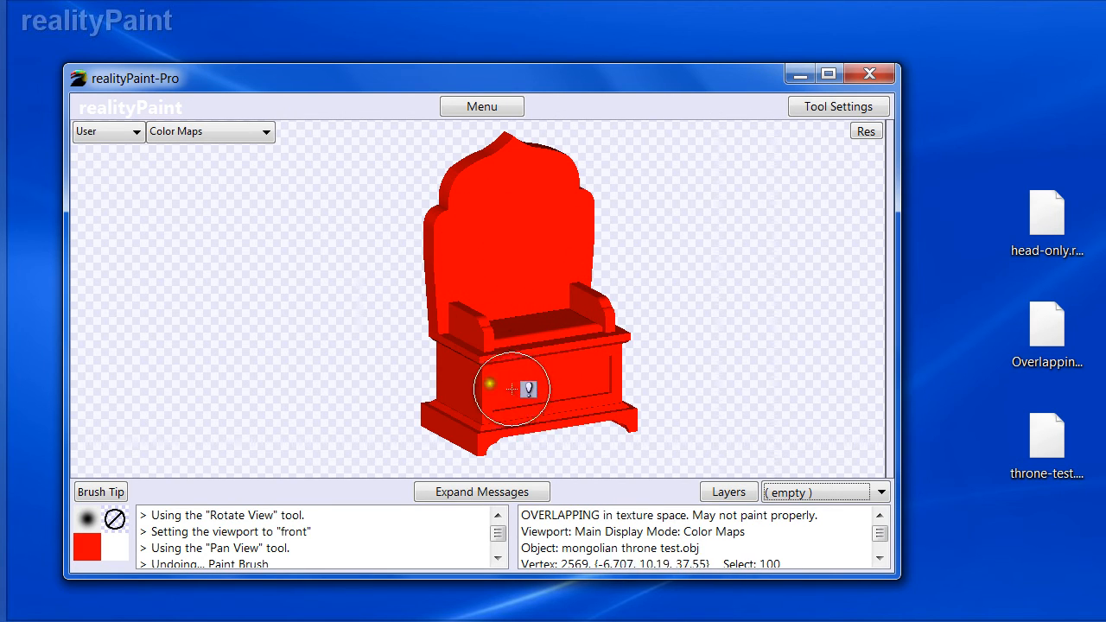
pyautogui.press('space')
pyautogui.press('space')
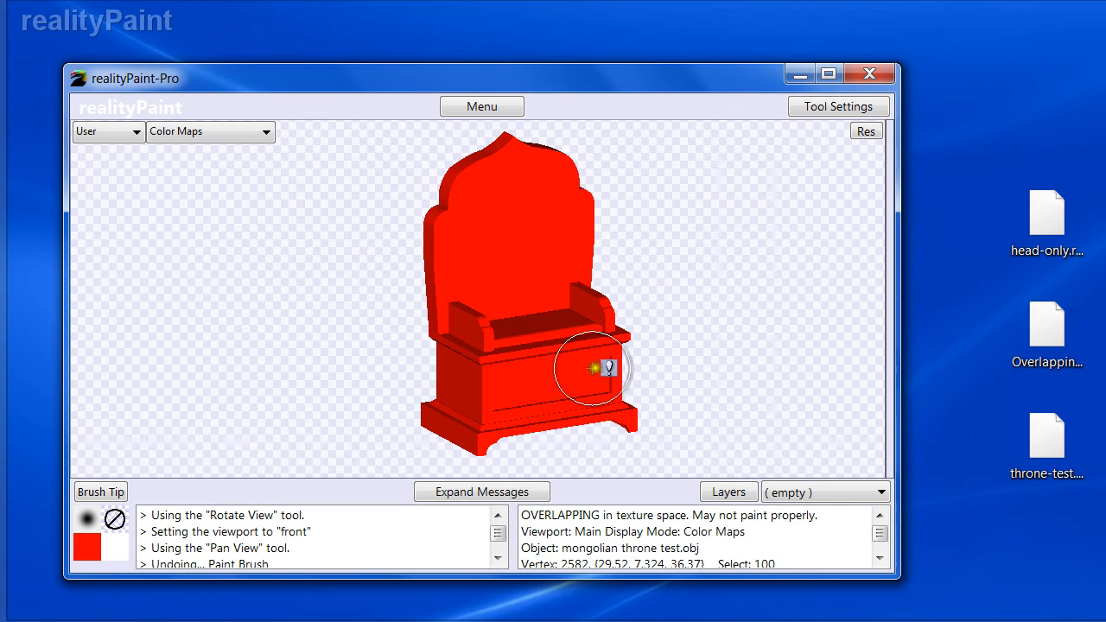
pyautogui.rightClick(701, 373)
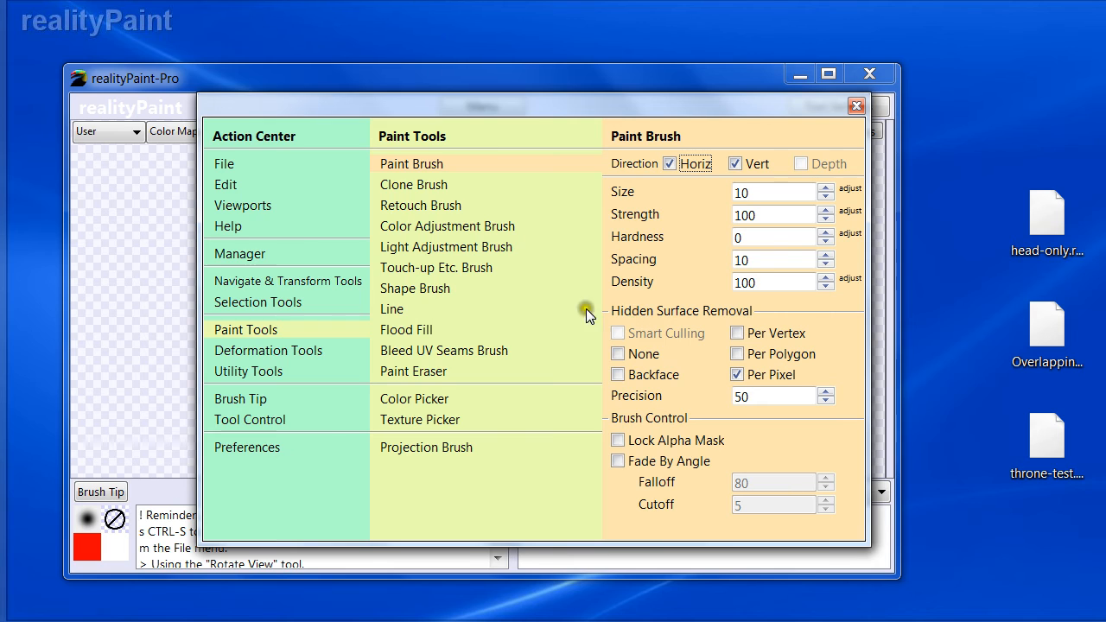
pyautogui.press('Escape')
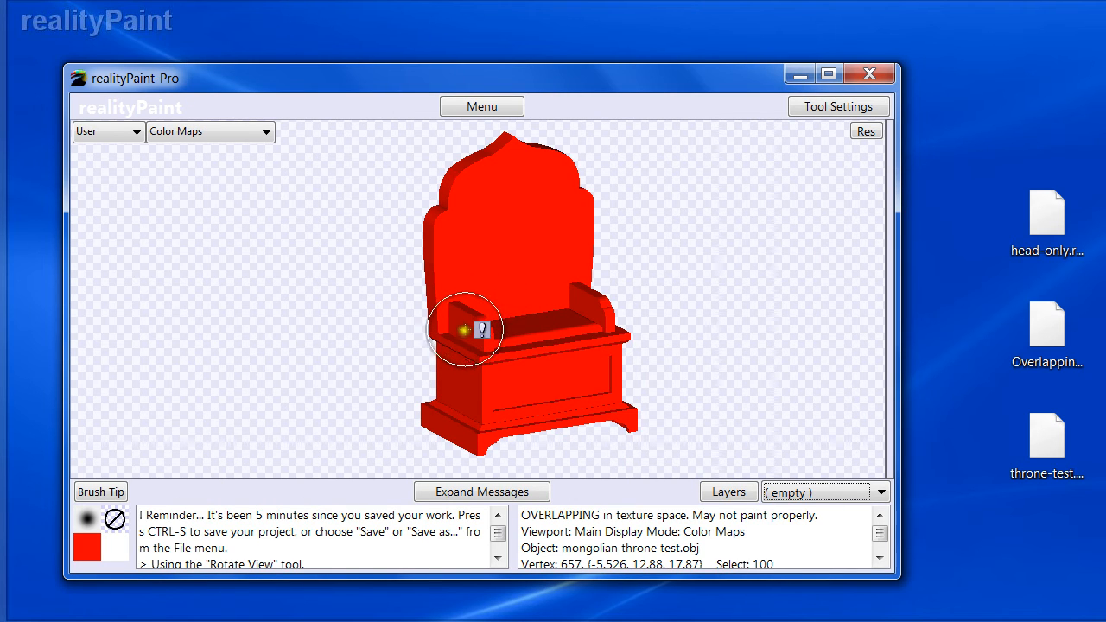
pyautogui.press('space')
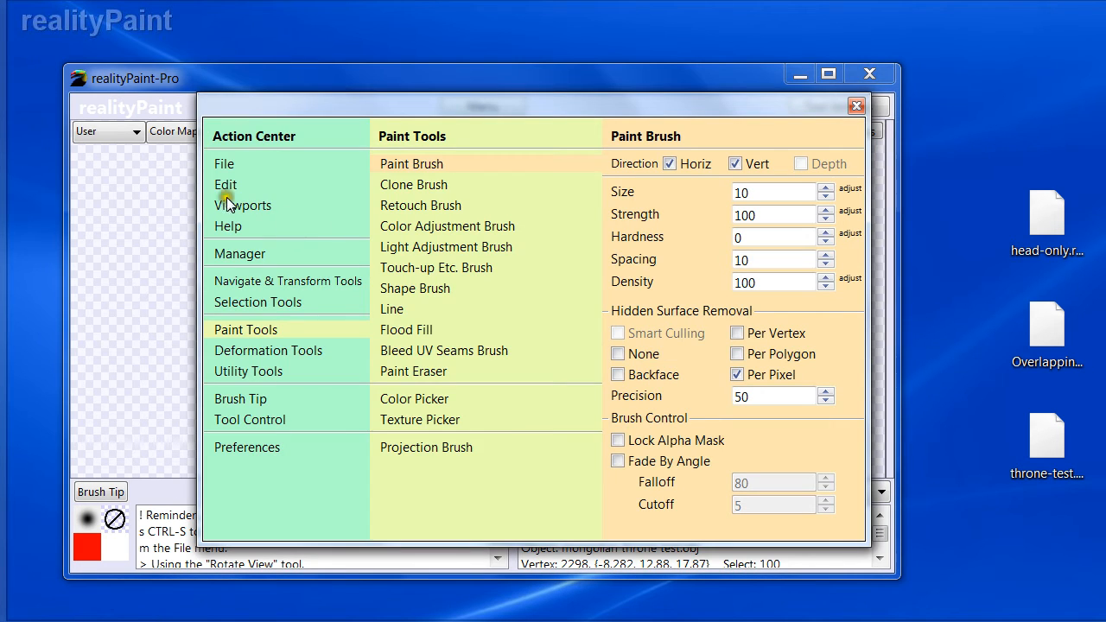
pyautogui.click(232, 224)
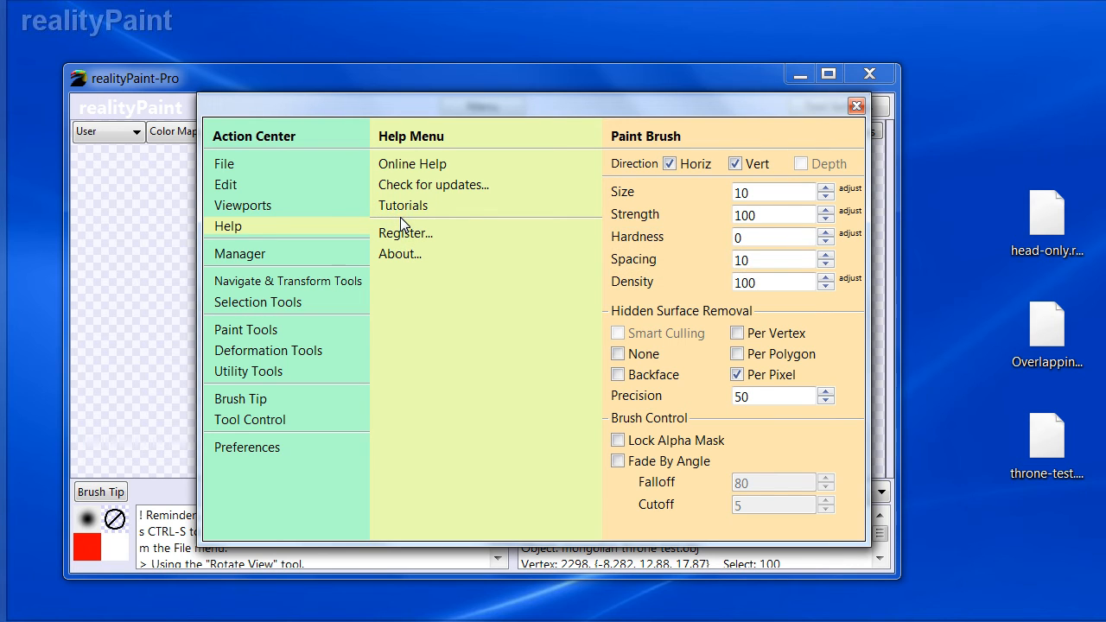
pyautogui.moveTo(414, 185)
pyautogui.click(255, 329)
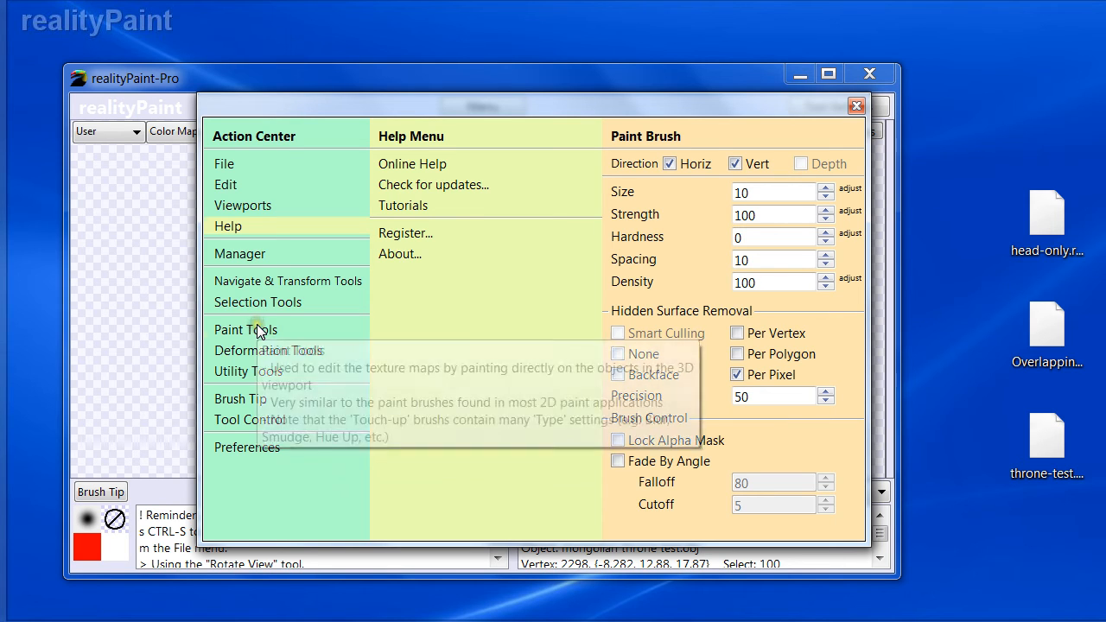
pyautogui.click(389, 164)
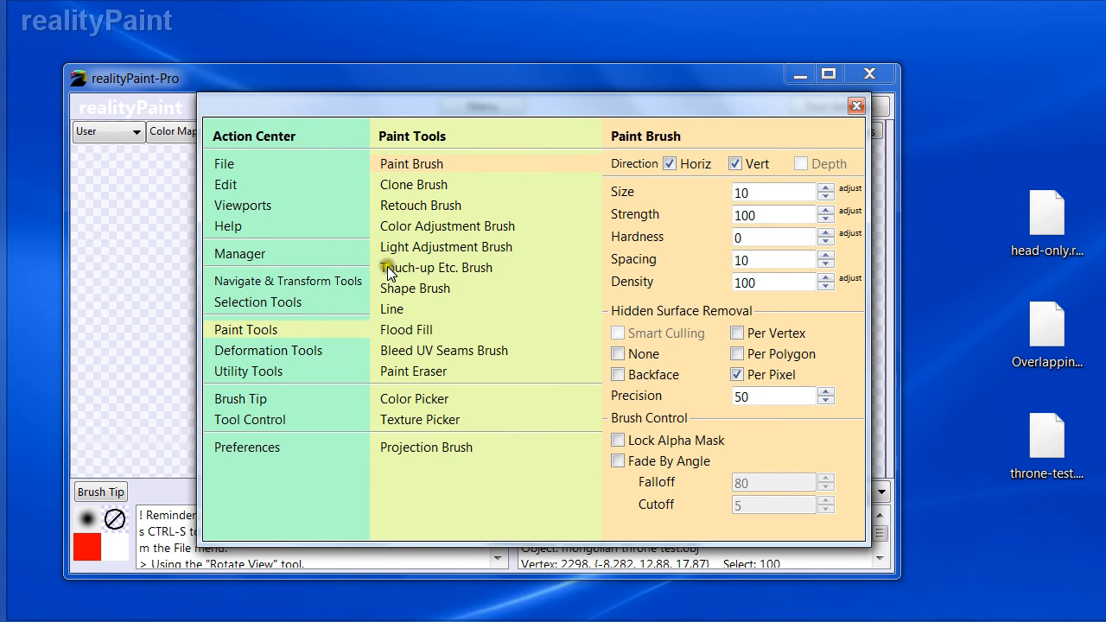
pyautogui.press('Escape')
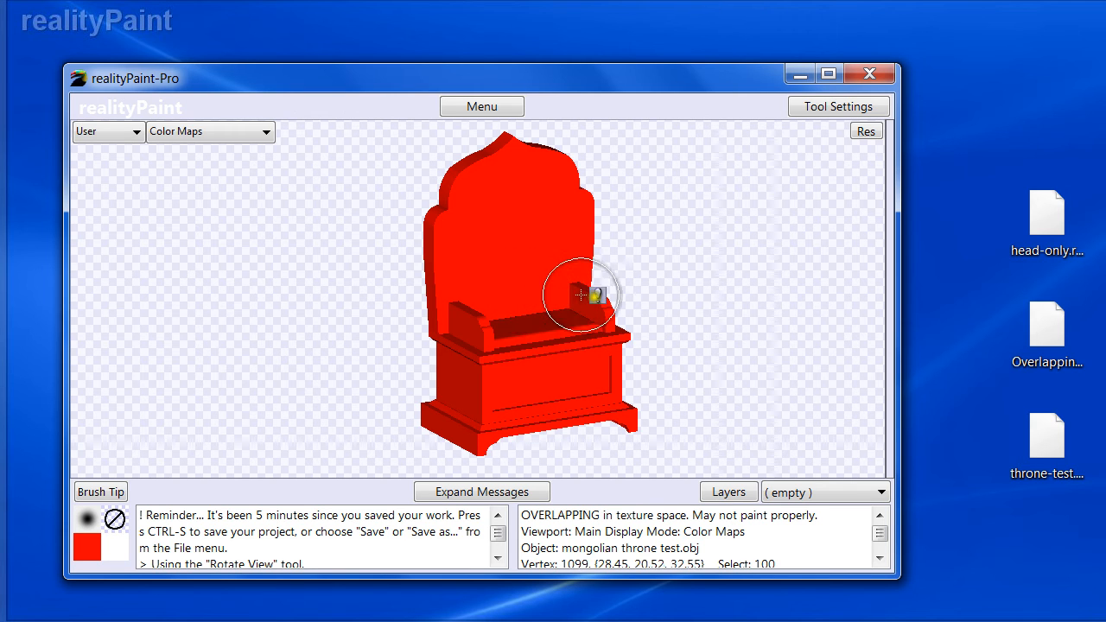
pyautogui.rightClick(563, 313)
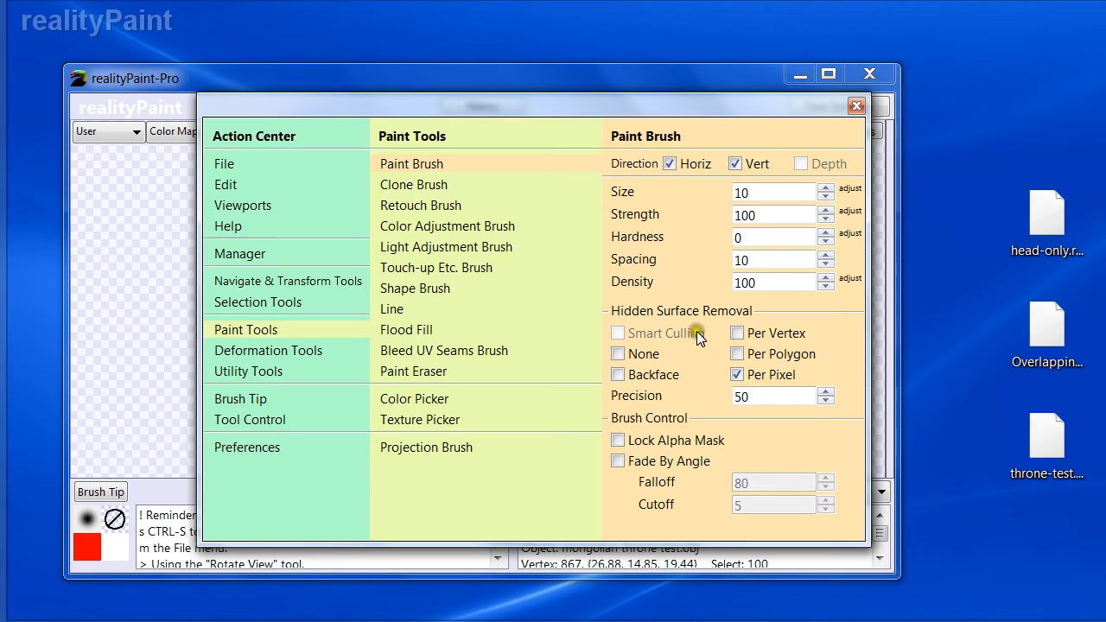
pyautogui.rightClick(725, 398)
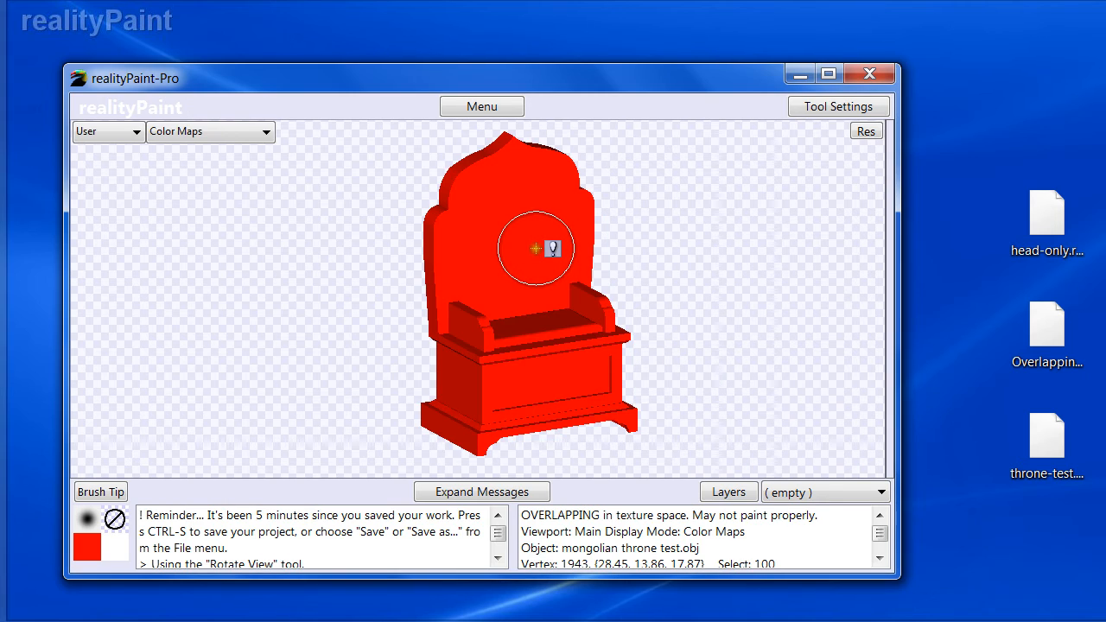
pyautogui.rightClick(750, 376)
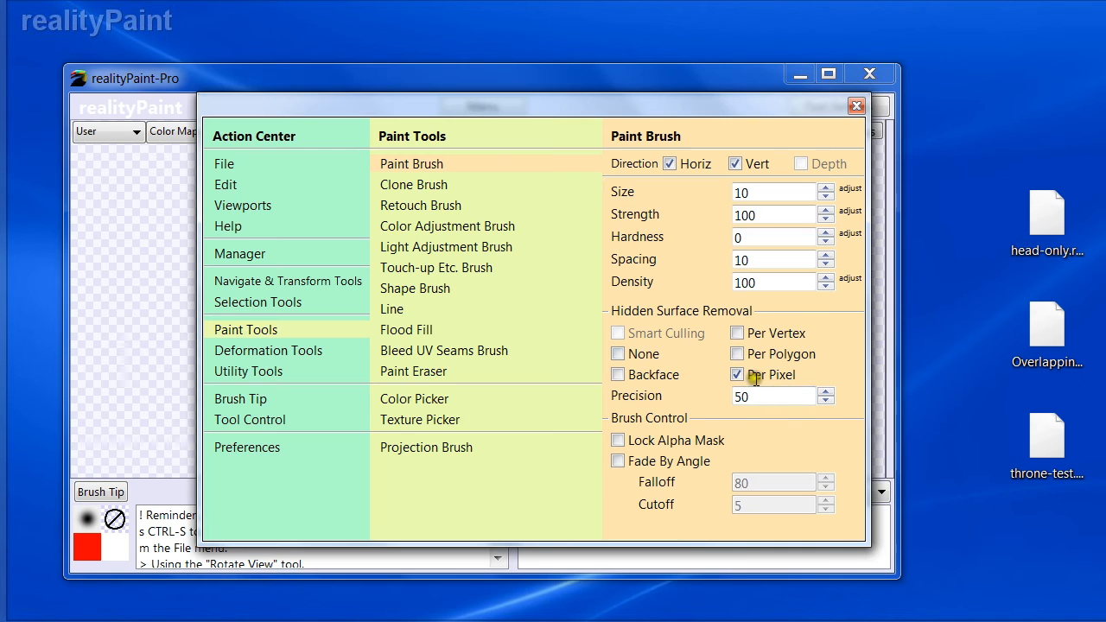
pyautogui.rightClick(760, 377)
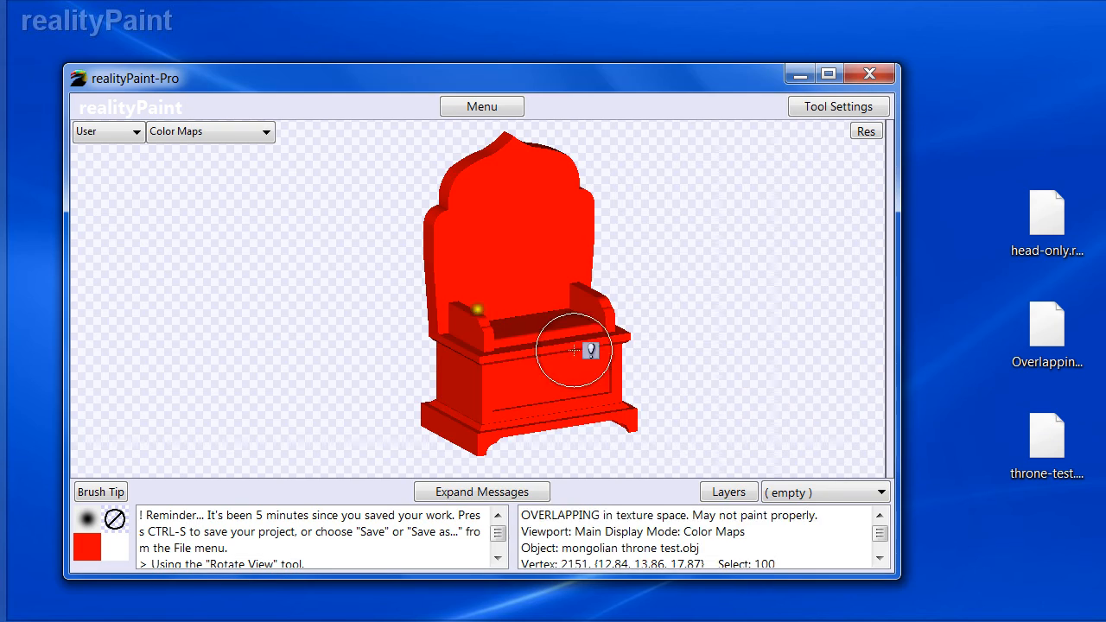
pyautogui.rightClick(812, 397)
pyautogui.rightClick(750, 387)
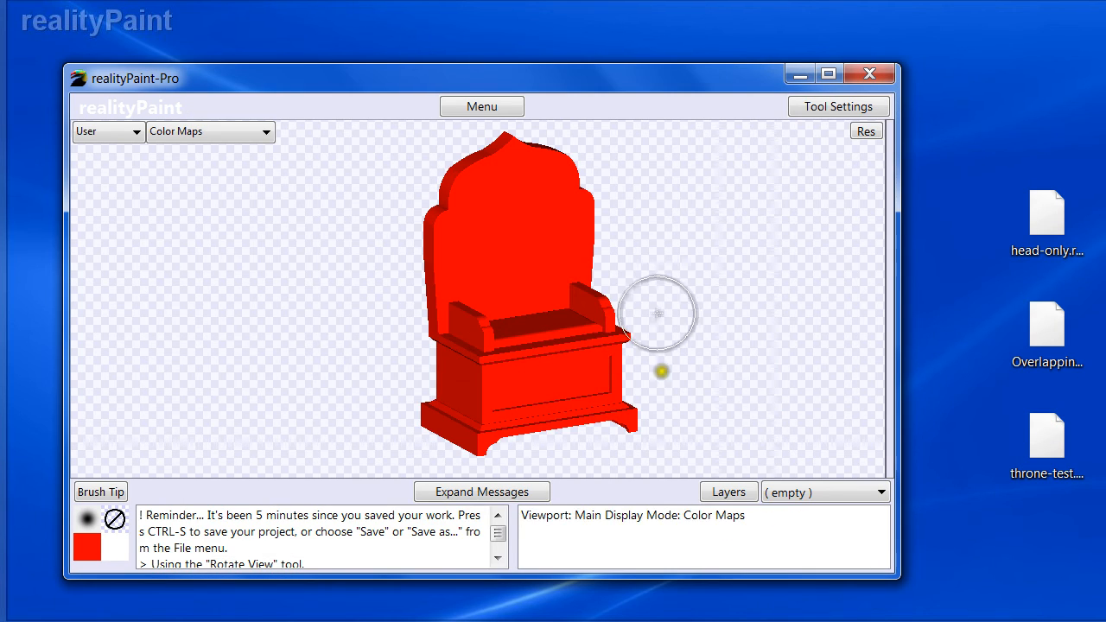
pyautogui.rightClick(716, 384)
pyautogui.rightClick(678, 385)
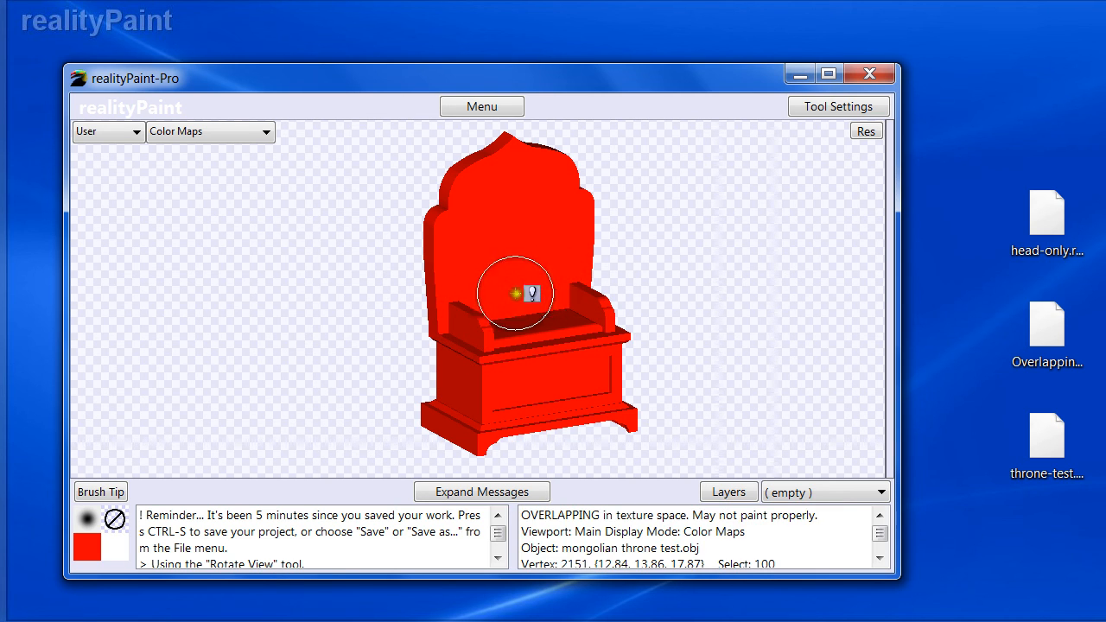
pyautogui.rightClick(691, 367)
pyautogui.rightClick(657, 396)
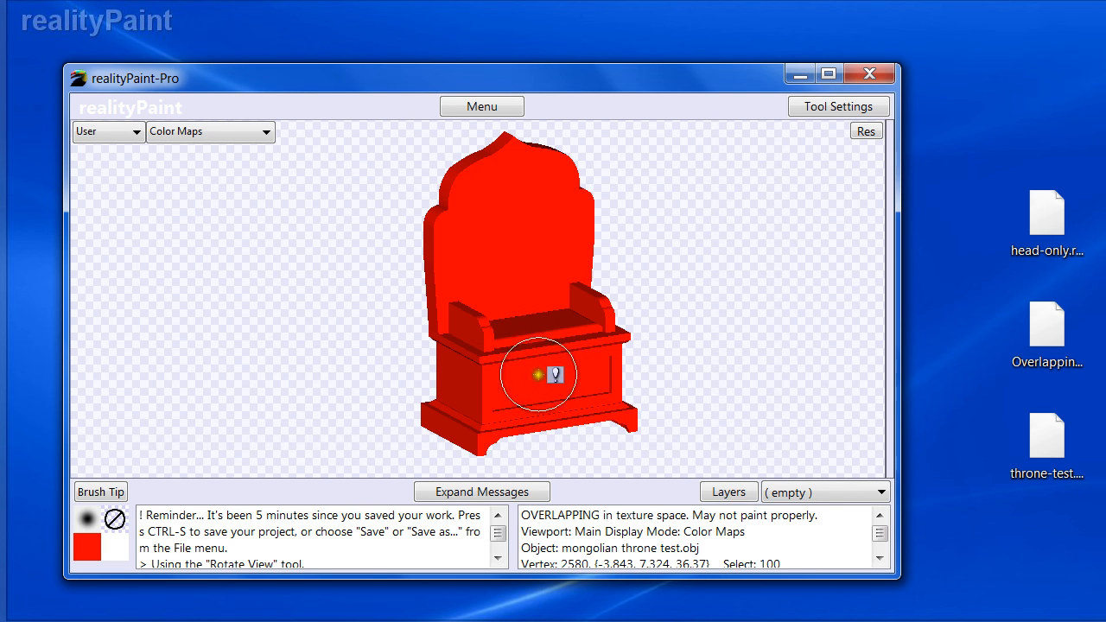
pyautogui.rightClick(674, 385)
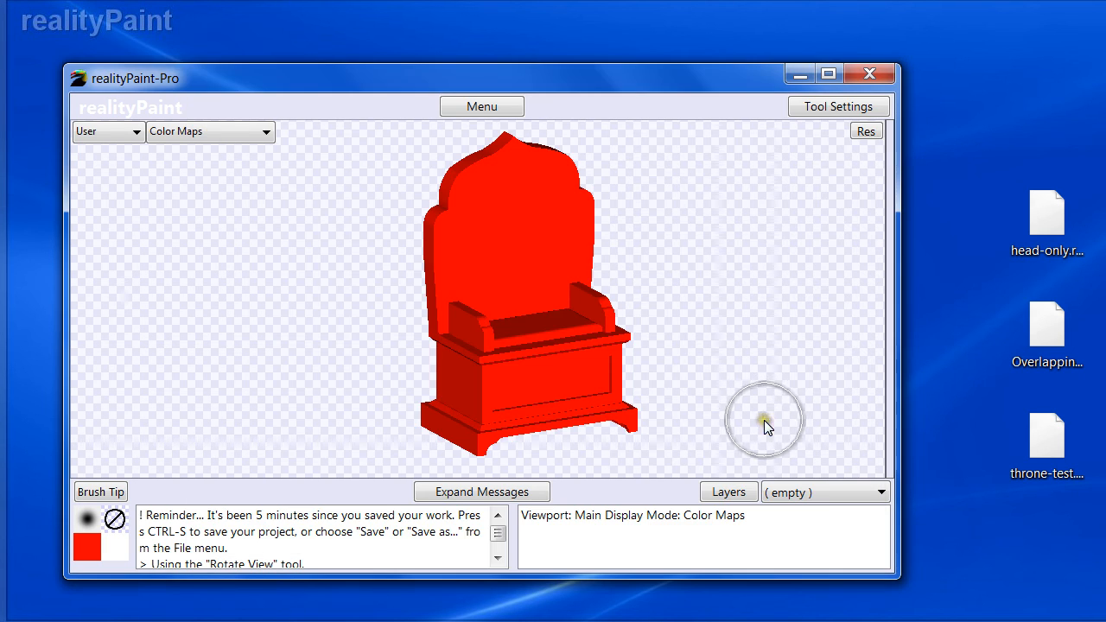
pyautogui.rightClick(765, 419)
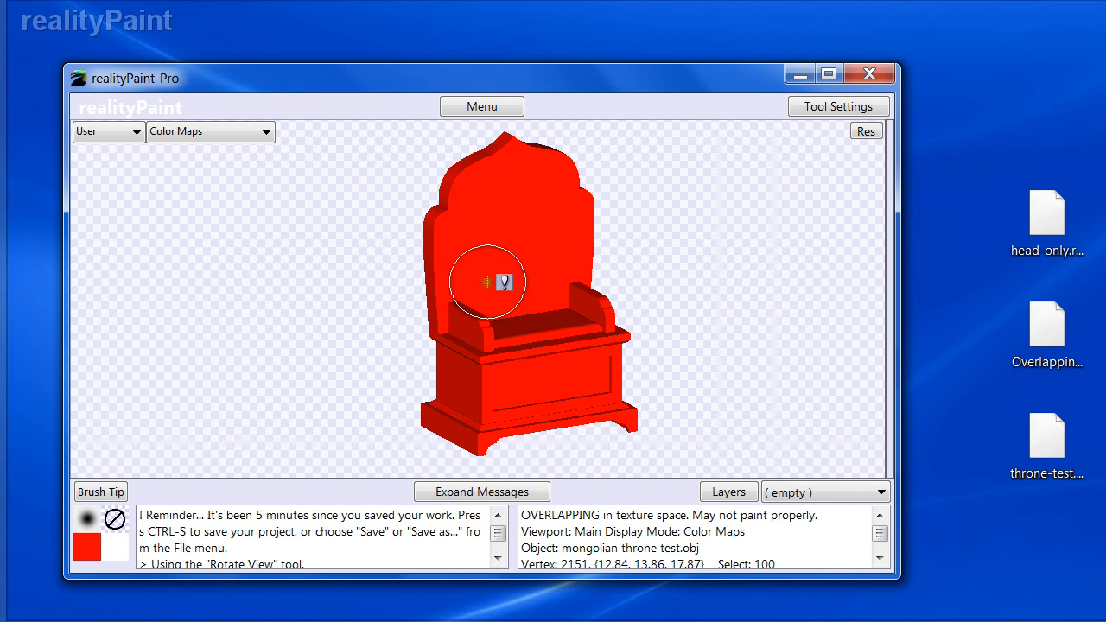
pyautogui.rightClick(570, 339)
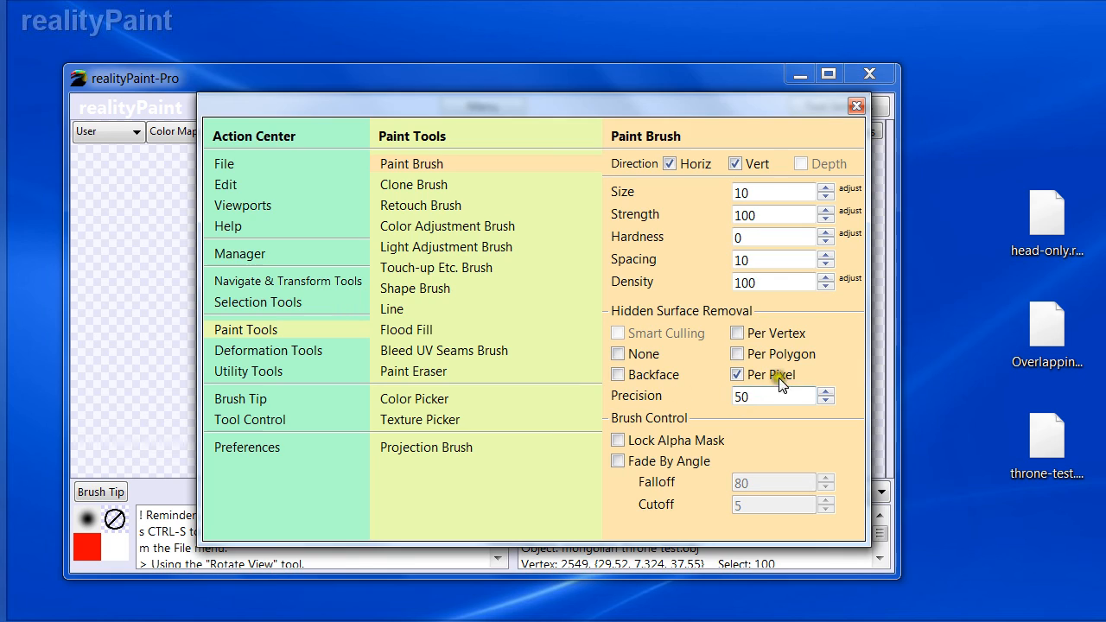
pyautogui.press('Escape')
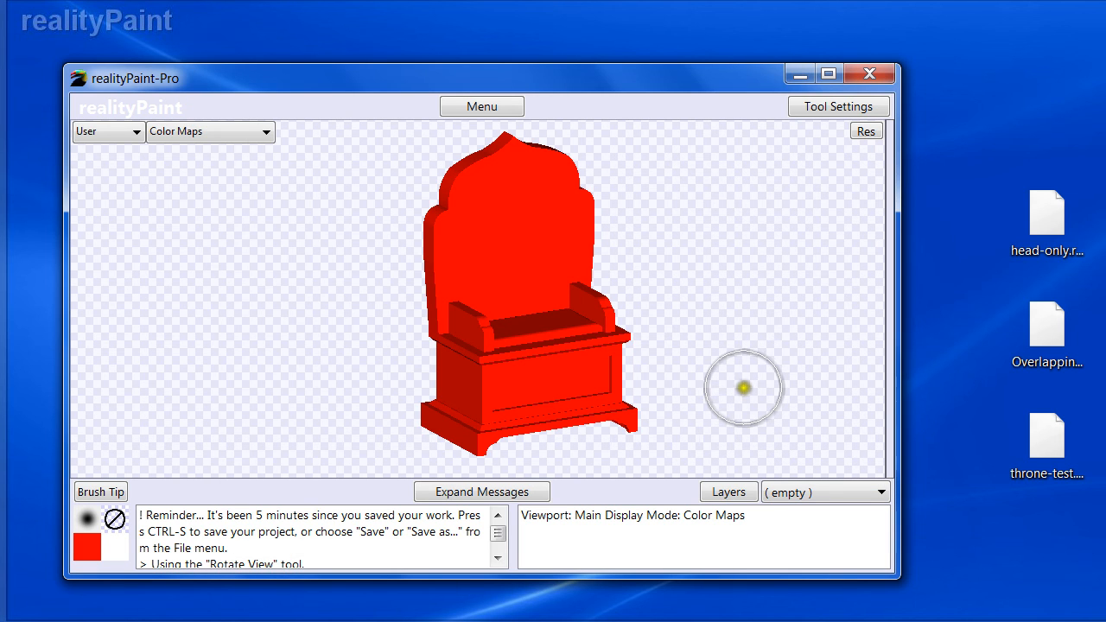